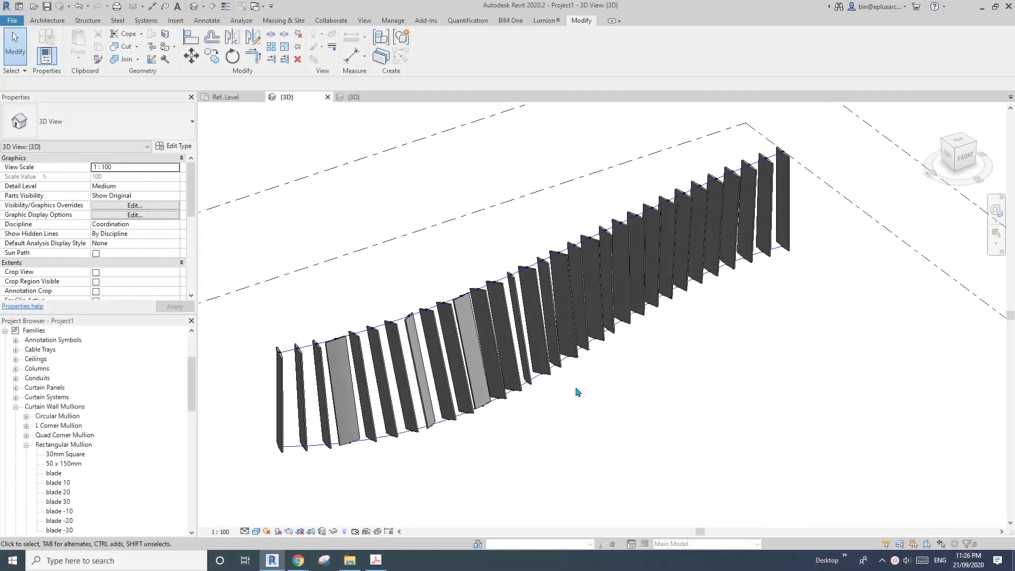
Examine the curved row of facade blades and how each one is rotated, from several angles.
shift+middle_drag(555, 388, 575, 429)
scroll(529, 369, up, 1)
middle_drag(511, 371, 532, 368)
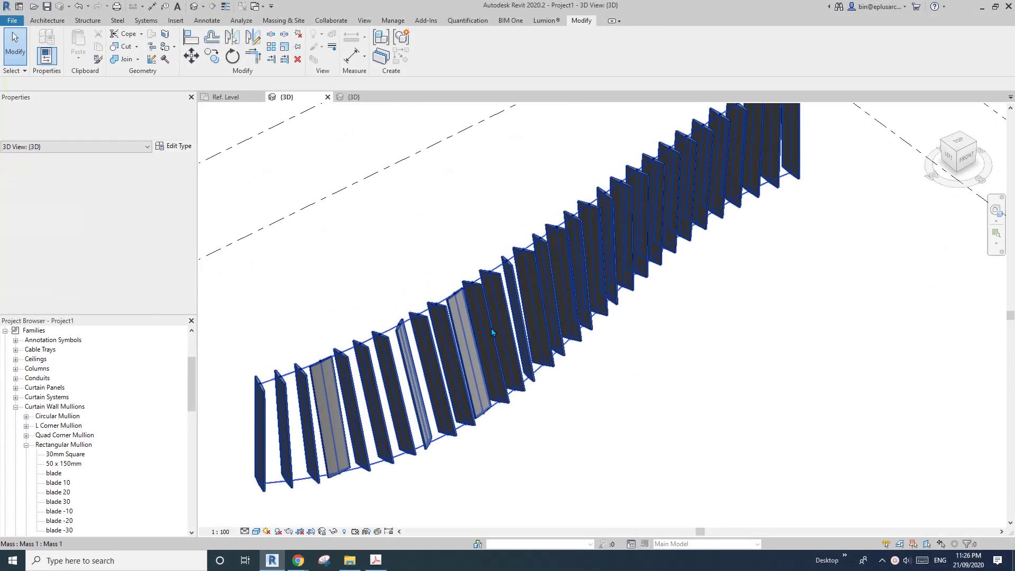
middle_drag(520, 327, 588, 231)
click(517, 305)
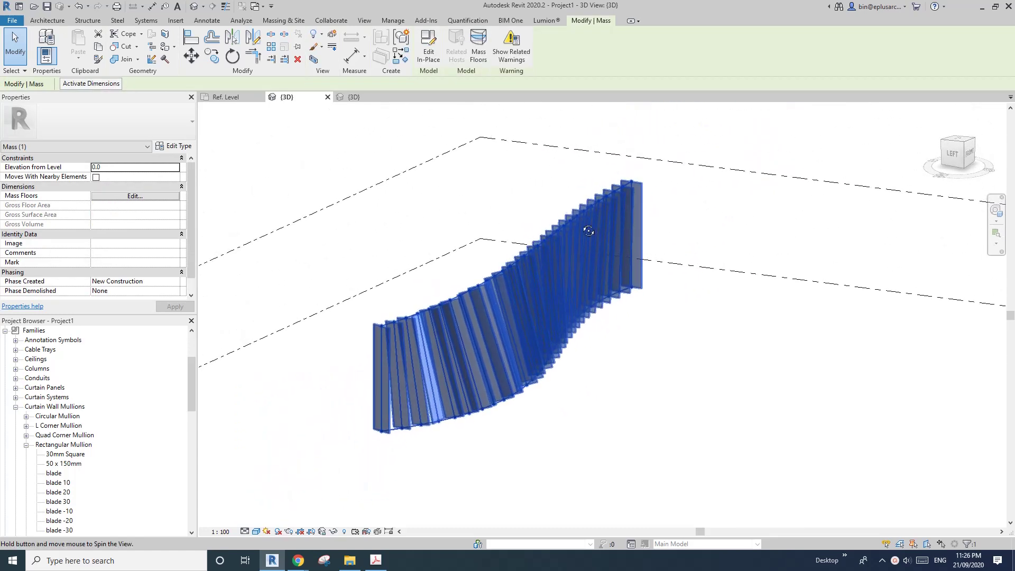
shift+middle_drag(570, 307, 400, 400)
scroll(547, 310, up, 2)
scroll(511, 337, up, 2)
Edit the blade mass in place and set the angle a of one blade near the middle of the row to 40°.
click(425, 382)
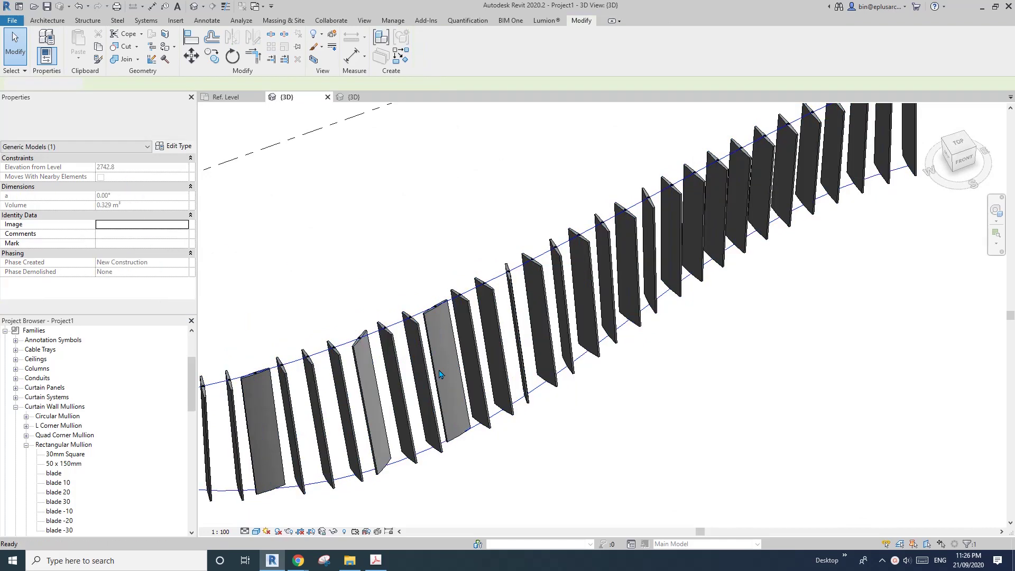
click(437, 355)
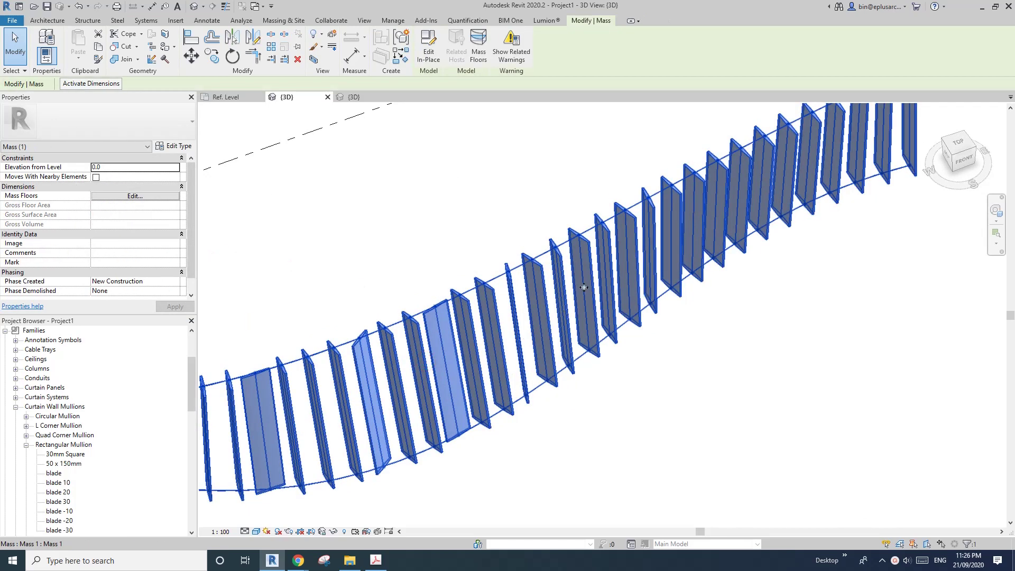
click(427, 54)
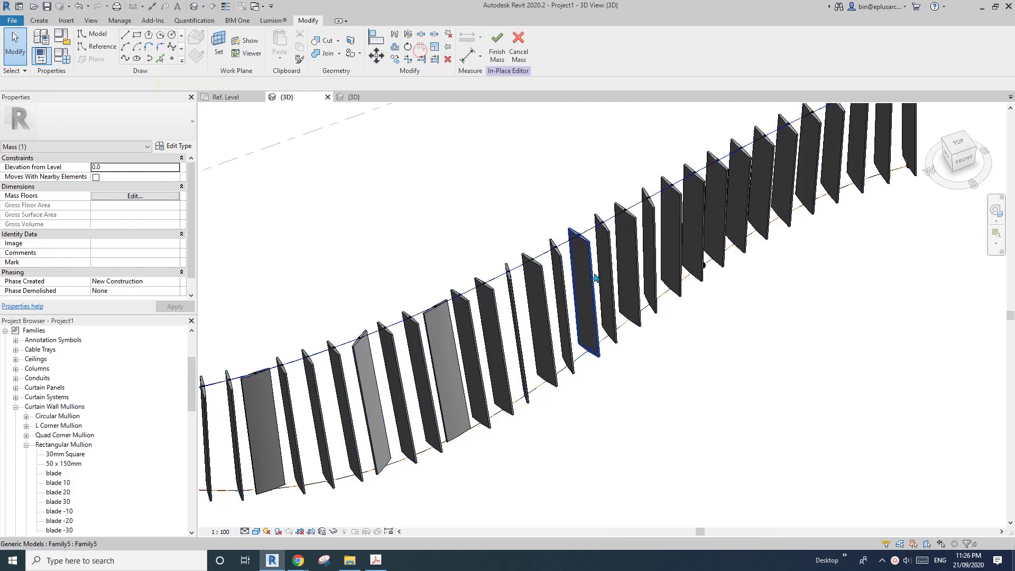
scroll(480, 307, up, 3)
middle_drag(480, 302, 478, 320)
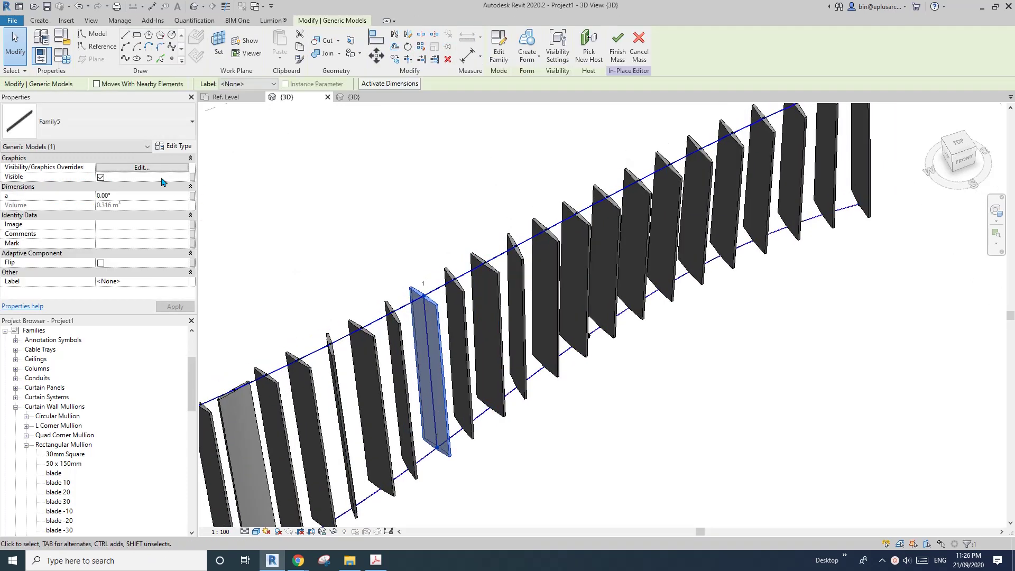
click(142, 199)
text(40)
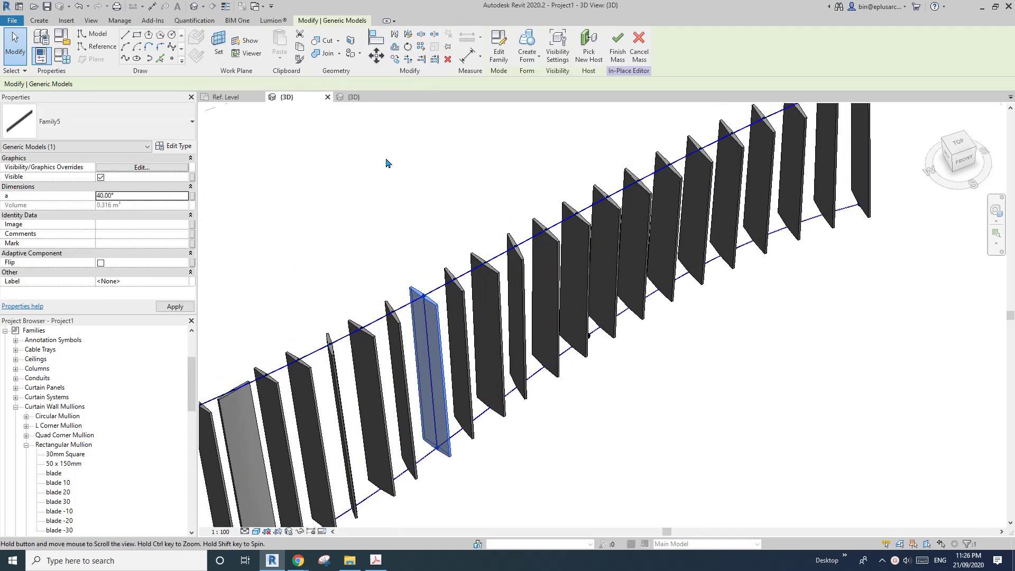
click(440, 225)
scroll(454, 263, down, 2)
middle_drag(455, 265, 516, 232)
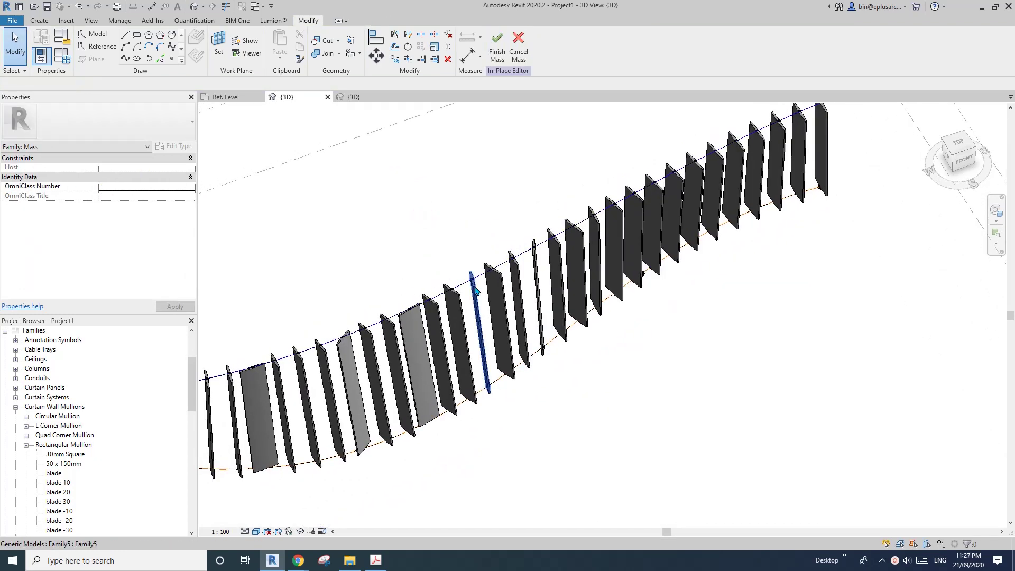
Set the blade type's D dimension to 600 and finish the in-place mass edit.
scroll(518, 286, up, 3)
click(518, 278)
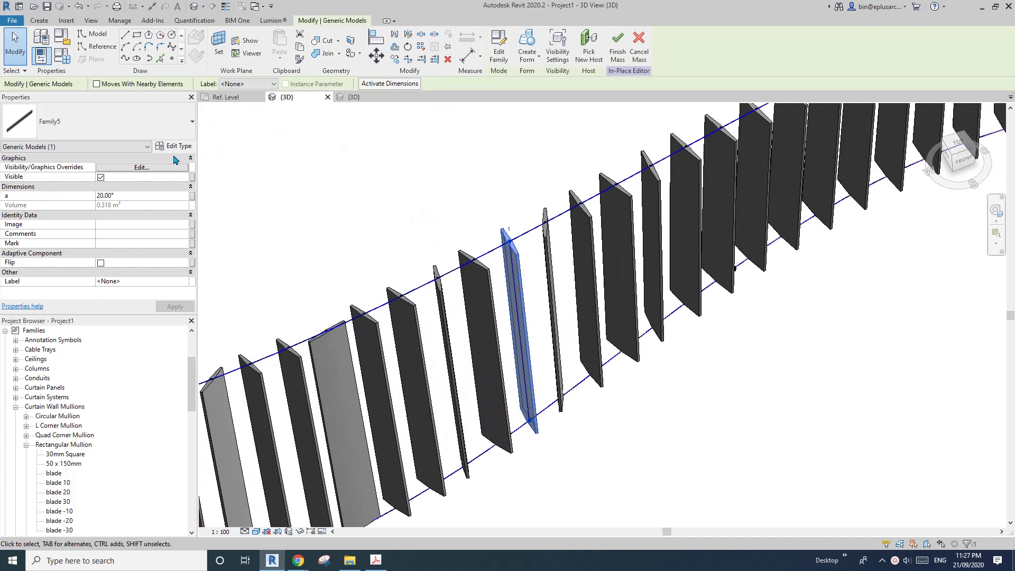
click(167, 147)
click(229, 212)
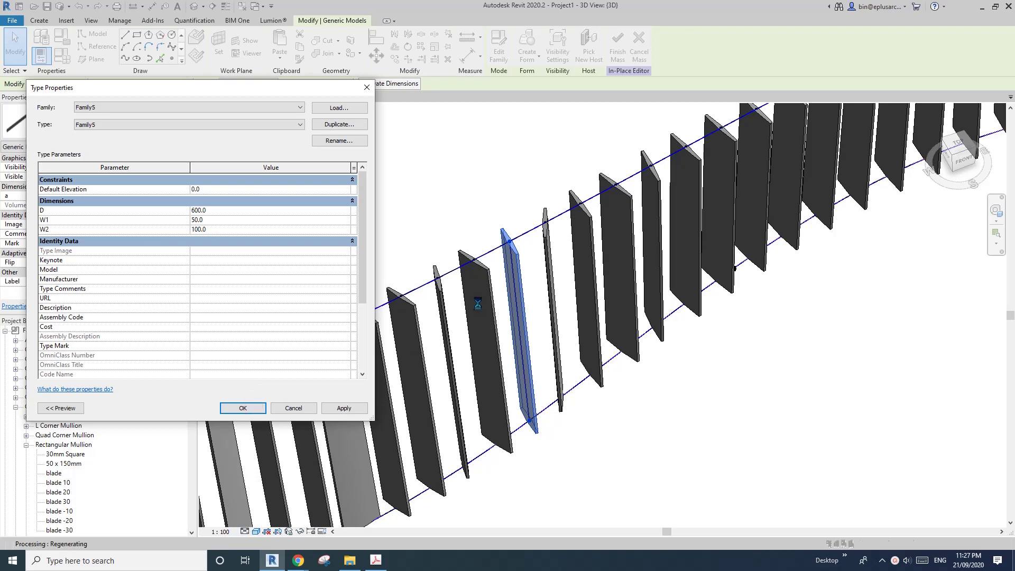
shift+middle_drag(478, 304, 460, 225)
click(455, 221)
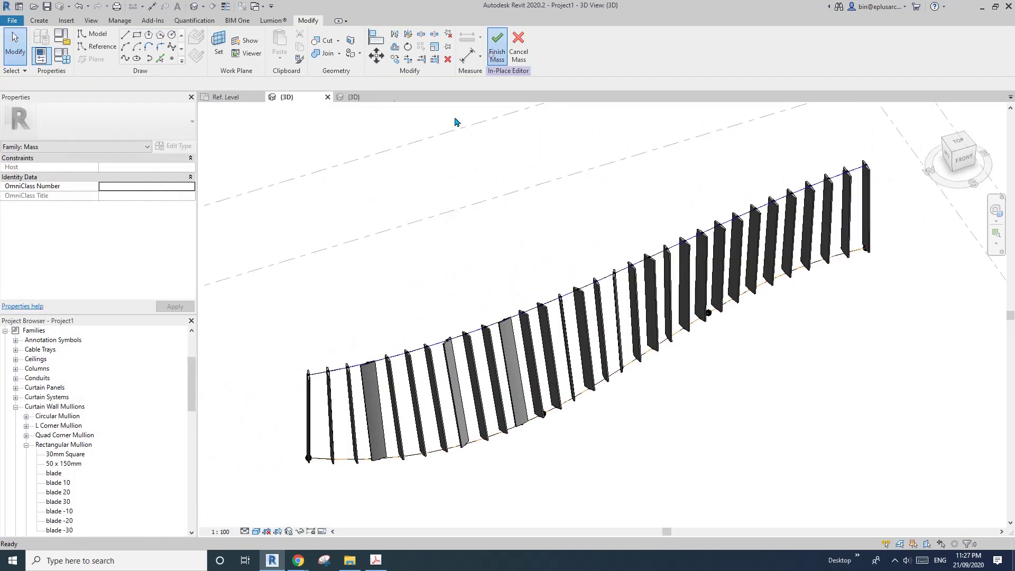
click(492, 49)
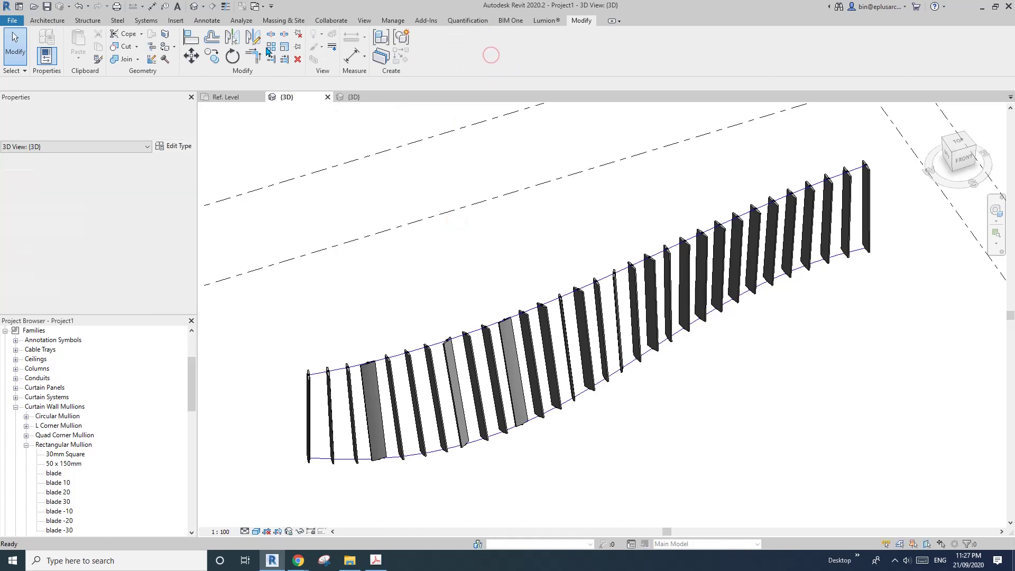
Close all open project and family views to return to the list of recent files.
click(327, 97)
click(568, 277)
click(350, 95)
click(395, 98)
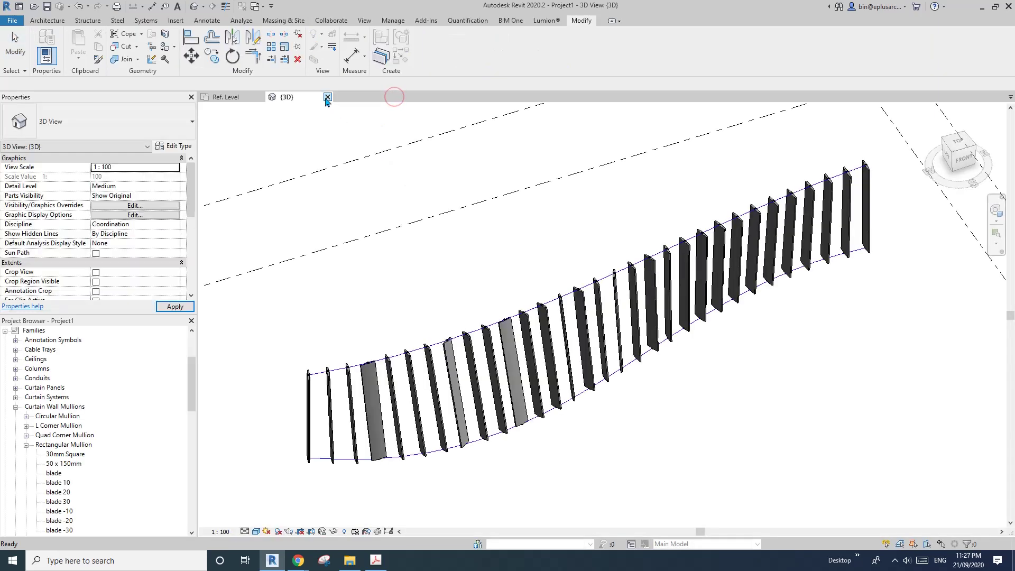
click(327, 97)
click(530, 287)
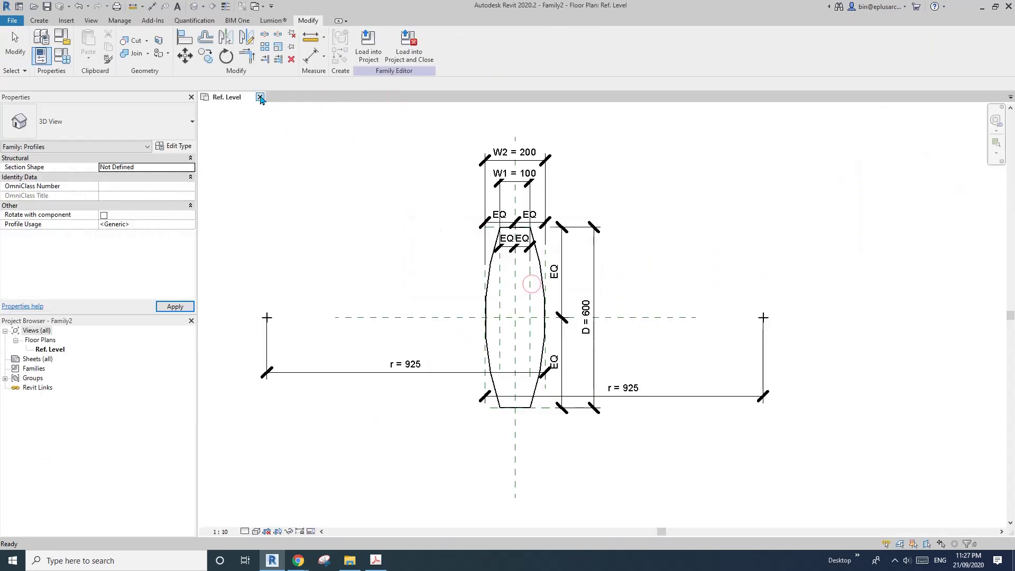
click(259, 96)
click(528, 279)
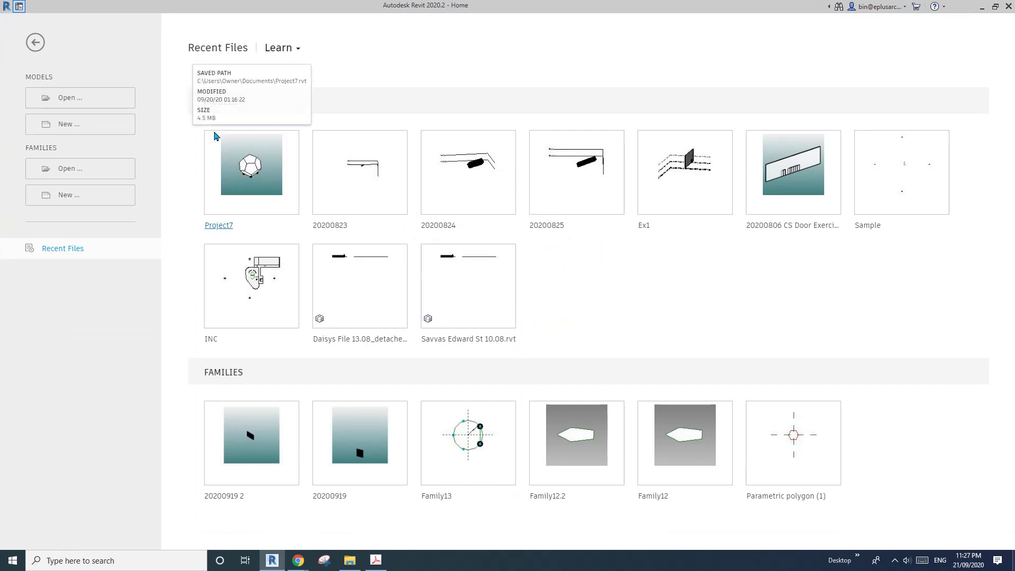
Create a new family from the Metric Generic Model Adaptive template.
click(95, 124)
key(Escape)
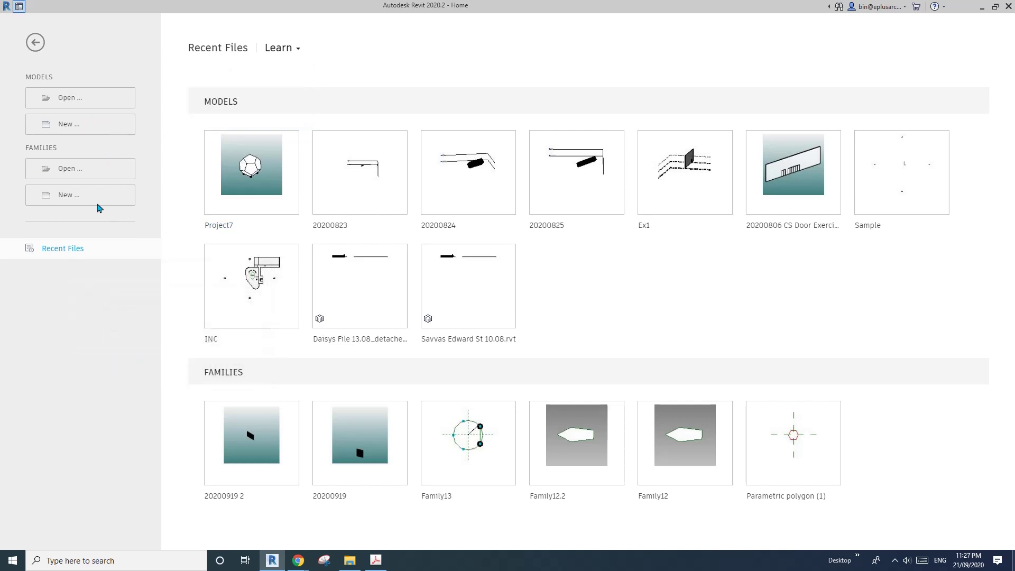
click(99, 198)
drag(491, 213, 491, 228)
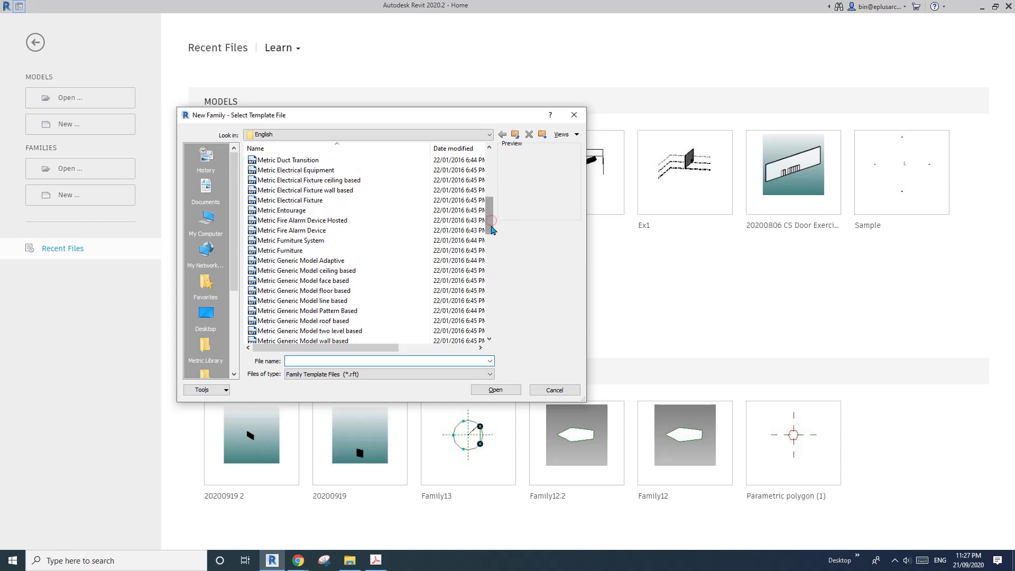
double_click(334, 261)
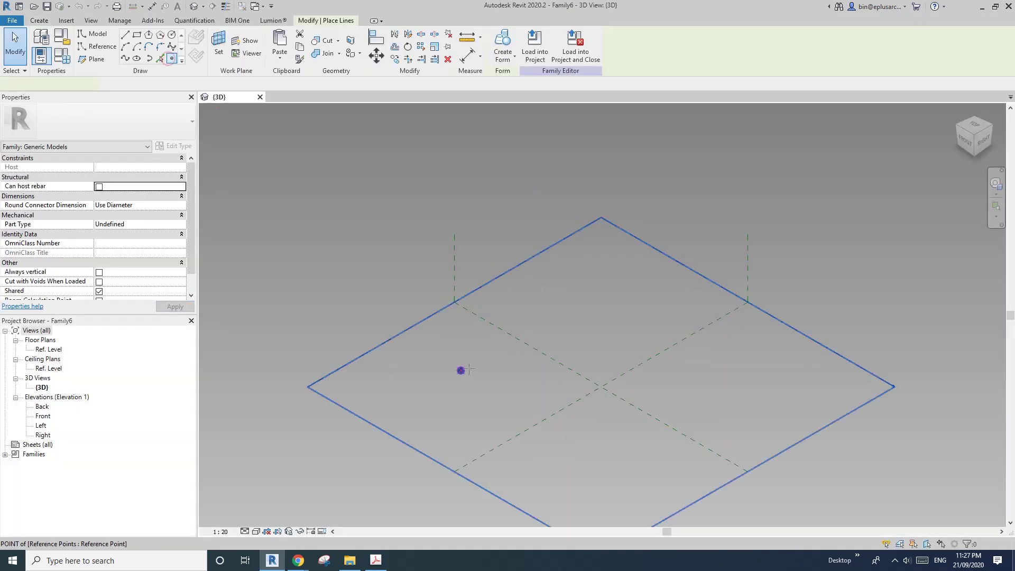
Place two reference points on the reference level and make both of them adaptive.
click(460, 371)
click(602, 325)
key(Escape)
key(Escape)
drag(337, 230, 659, 418)
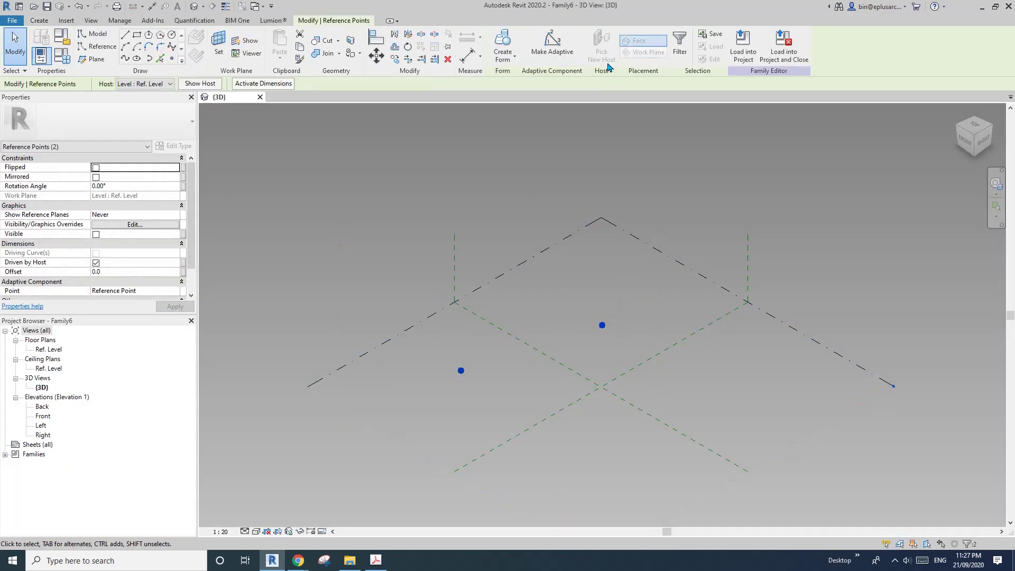
click(552, 45)
scroll(510, 397, up, 2)
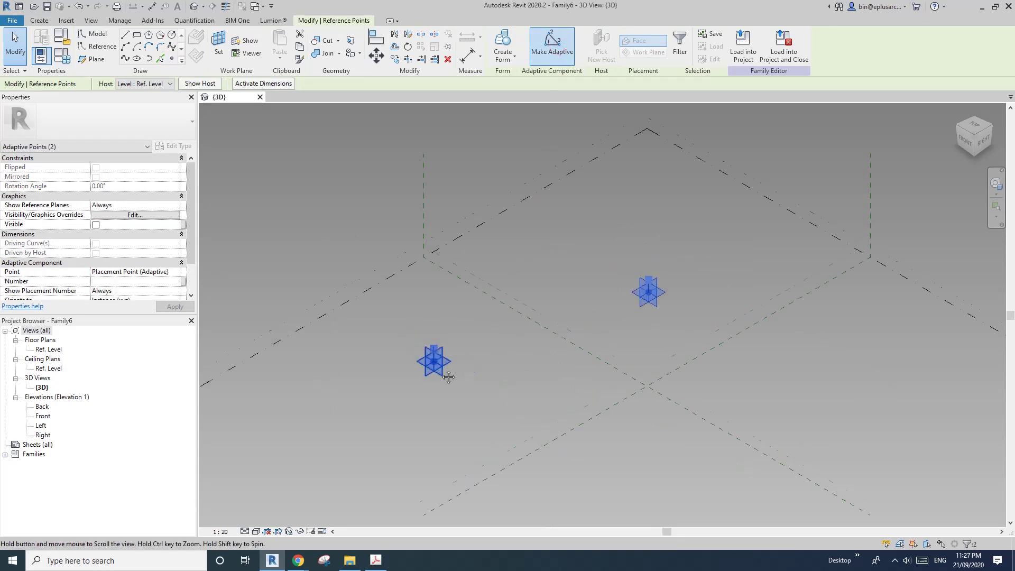
Connect the two adaptive points with a spline through points and convert it to a reference line.
click(125, 58)
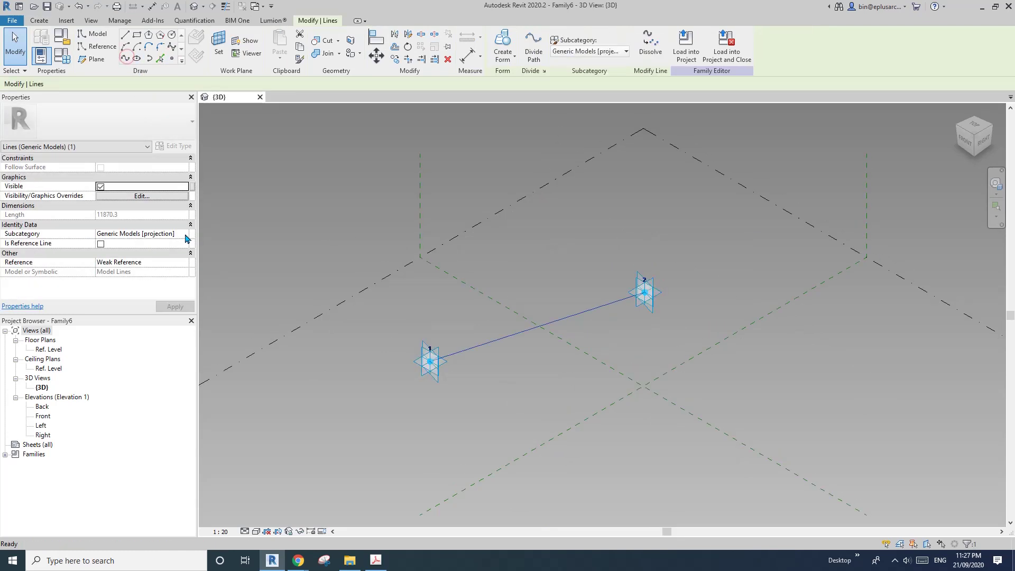
click(100, 244)
shift+middle_drag(606, 395, 637, 392)
scroll(637, 331, up, 2)
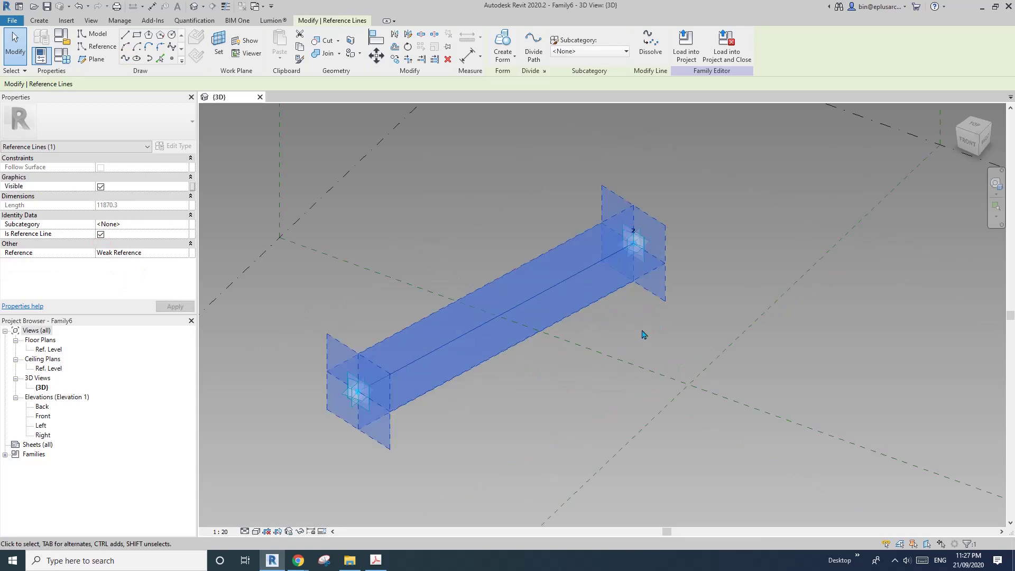
click(641, 329)
Place a reference point hosted on the reference line, between its midpoint and adaptive point 2.
click(172, 58)
click(171, 58)
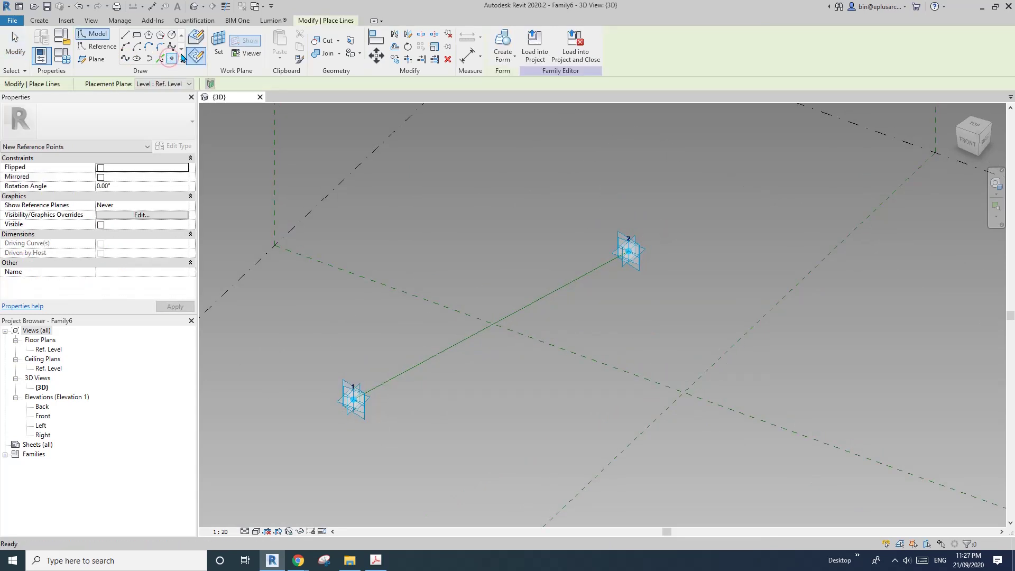
click(195, 37)
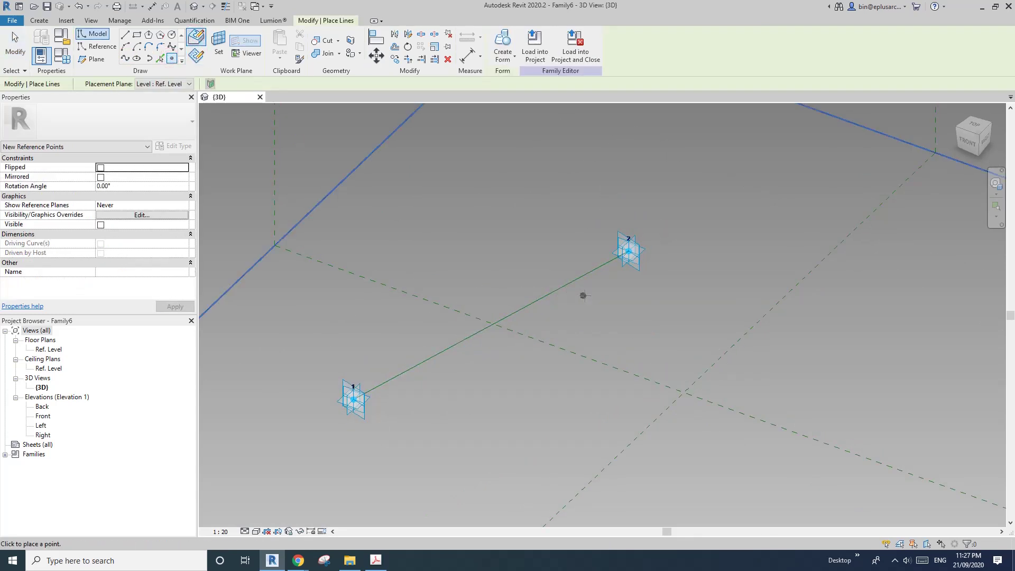
click(579, 278)
scroll(601, 276, up, 5)
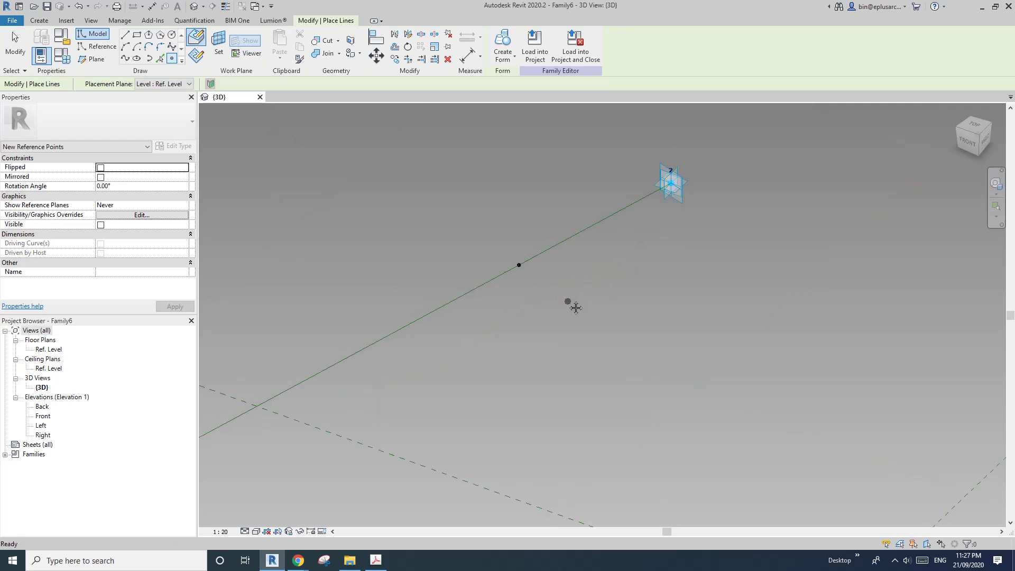
scroll(561, 255, up, 1)
scroll(508, 273, up, 2)
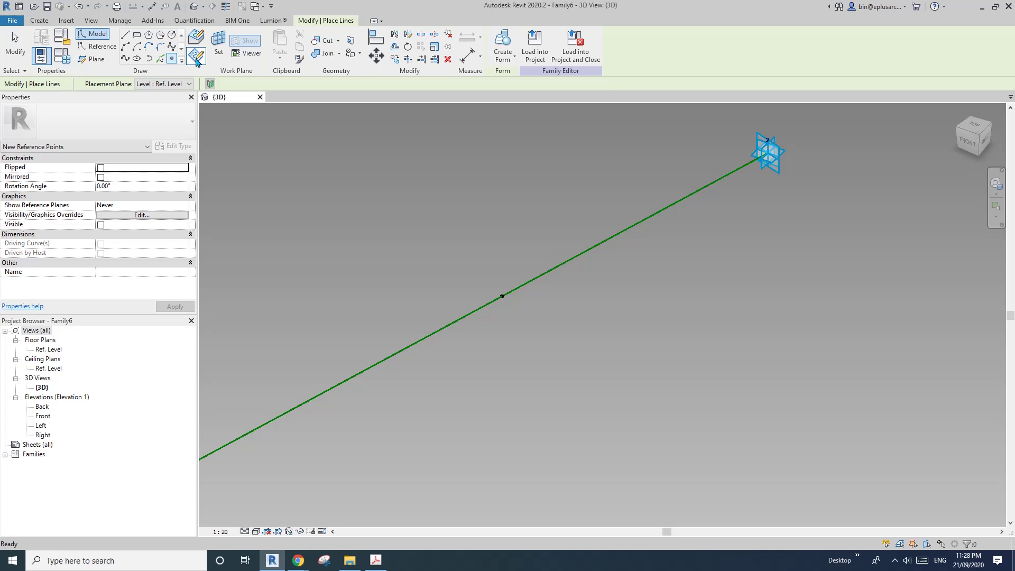
Place a second reference point on the hosted point's work plane and move it sideways to an offset of about 209.
click(215, 46)
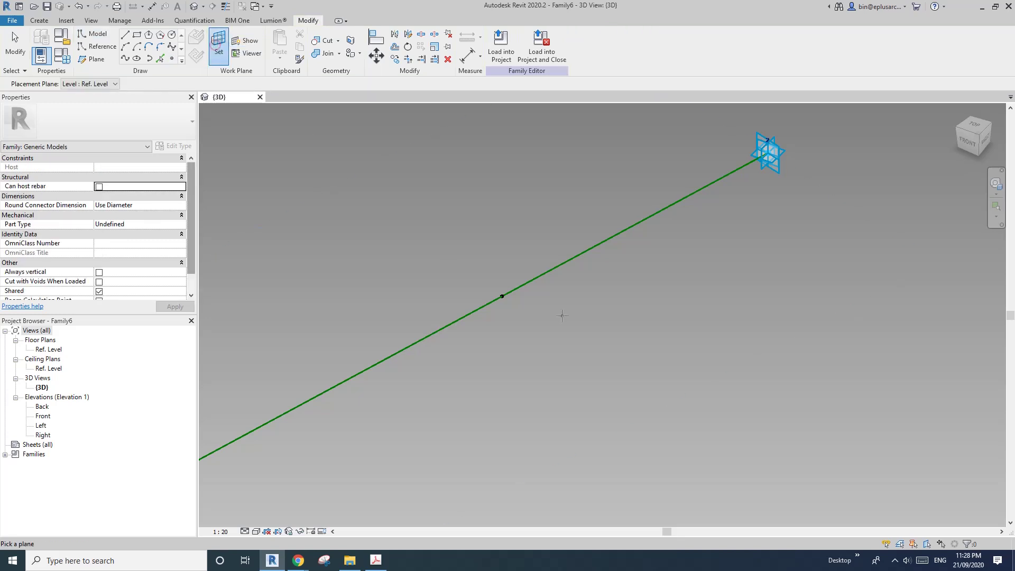
click(502, 296)
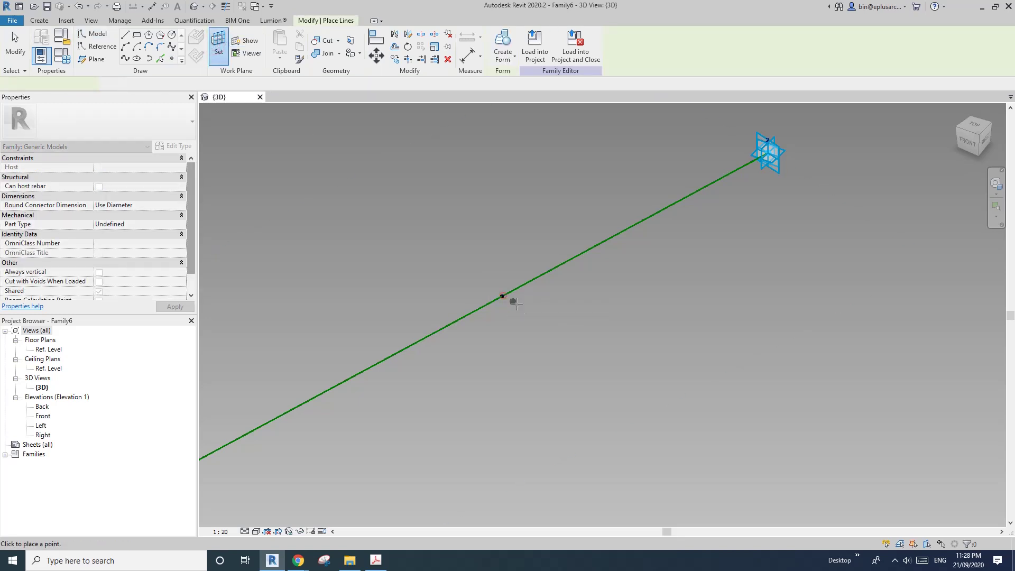
click(506, 300)
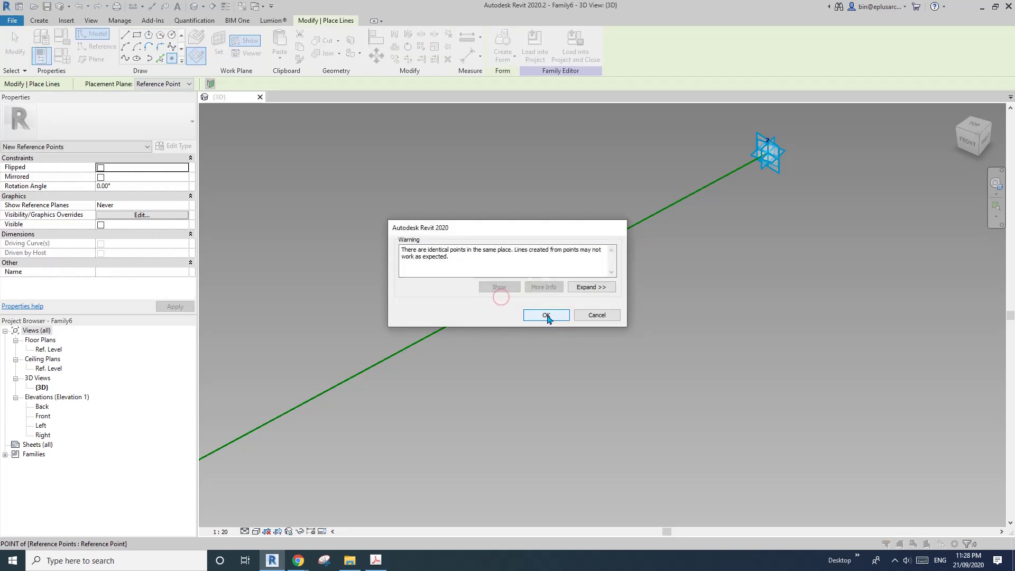
click(547, 315)
key(Escape)
click(503, 297)
shift+middle_drag(492, 315, 560, 317)
drag(492, 297, 459, 291)
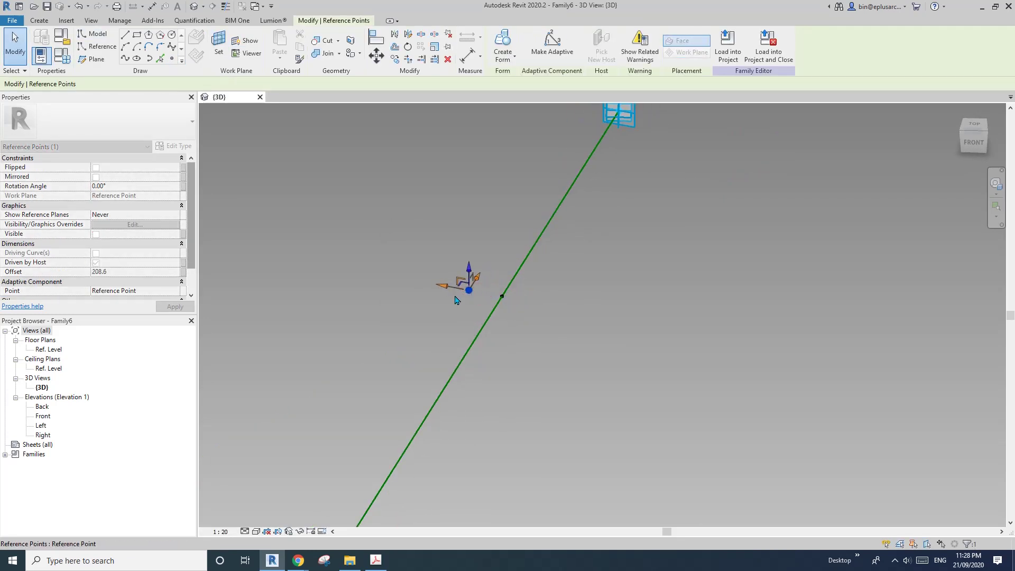
Place another reference point on the hosted point's work plane and move it to the opposite side, at an offset of about -275.
click(172, 60)
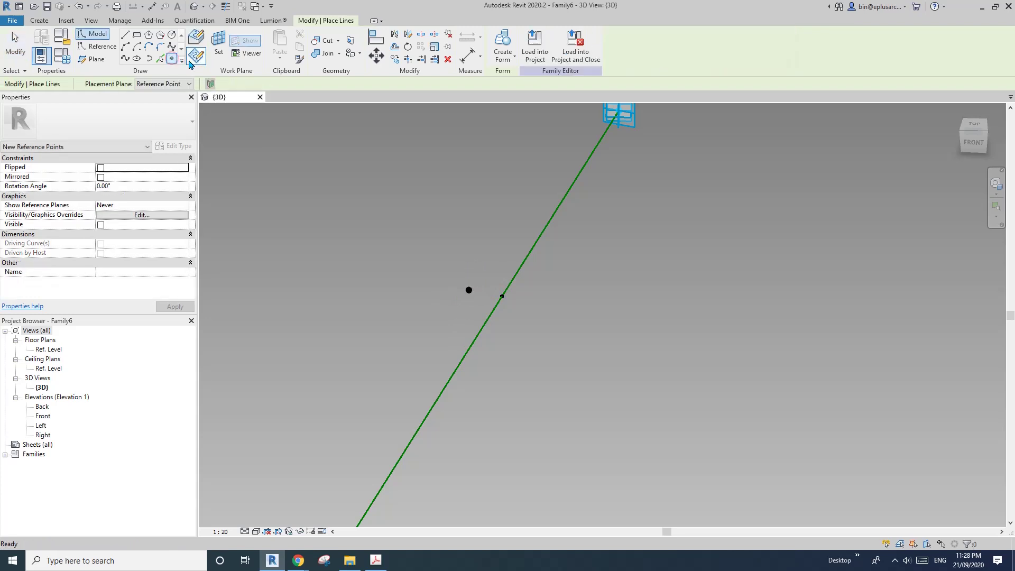
click(218, 47)
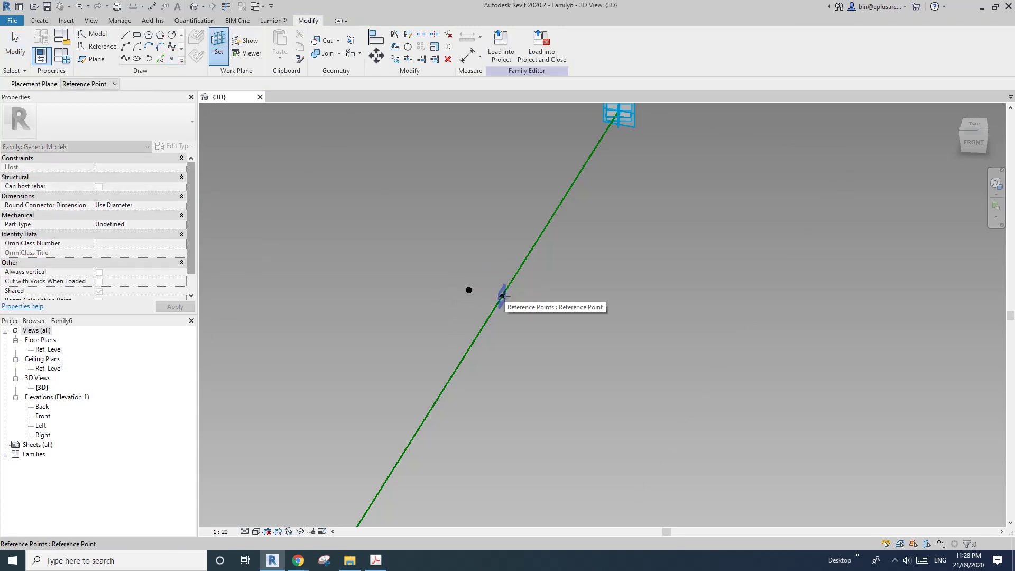
click(502, 296)
click(502, 297)
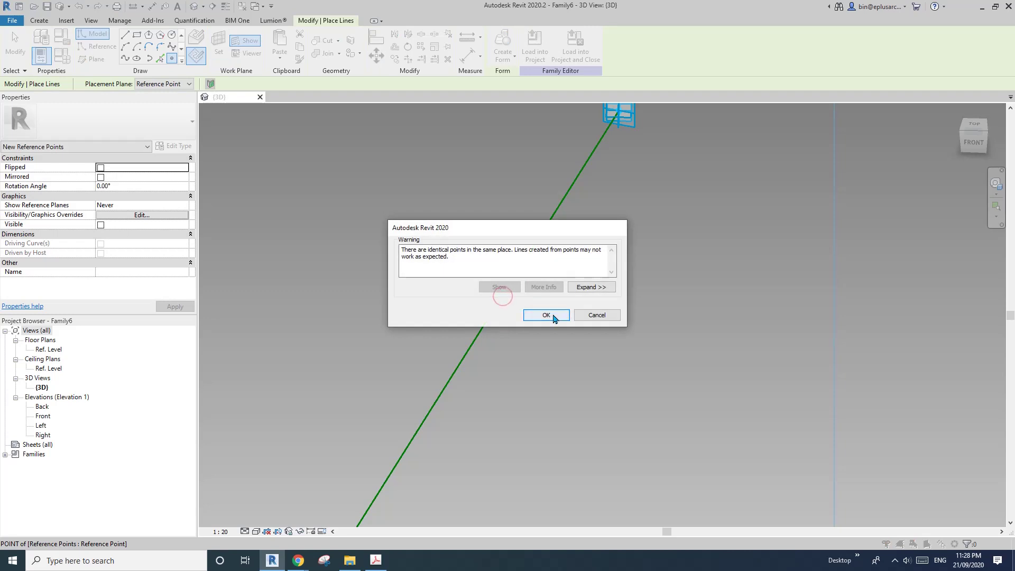
click(548, 316)
key(Escape)
click(503, 297)
drag(479, 291, 525, 303)
shift+middle_drag(532, 316, 520, 350)
Switch to Snipping Tool, capture the area around the hosted points and sketch the blade's curved profile with its corner and side points over it.
click(324, 564)
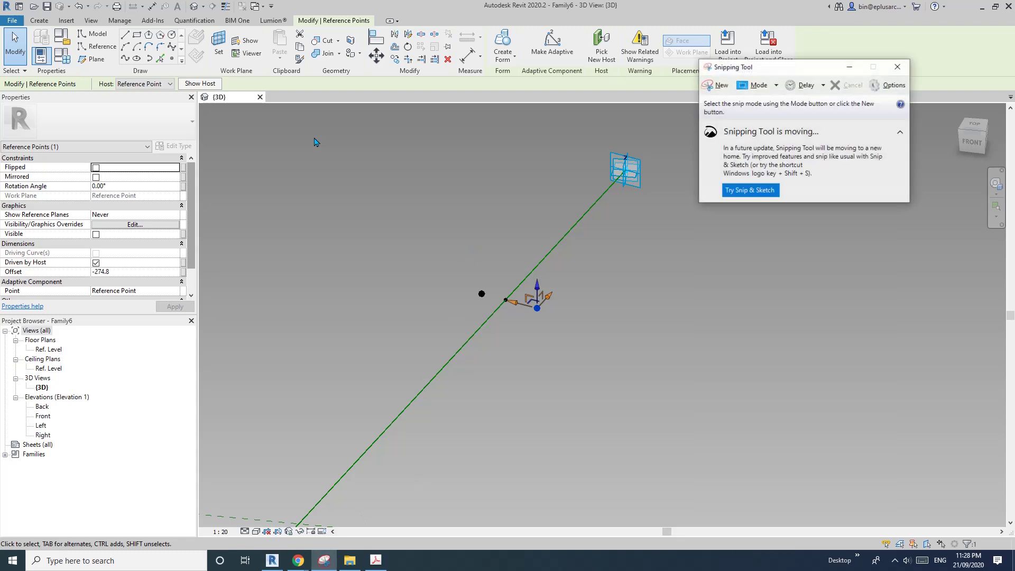
click(718, 86)
drag(375, 139, 698, 447)
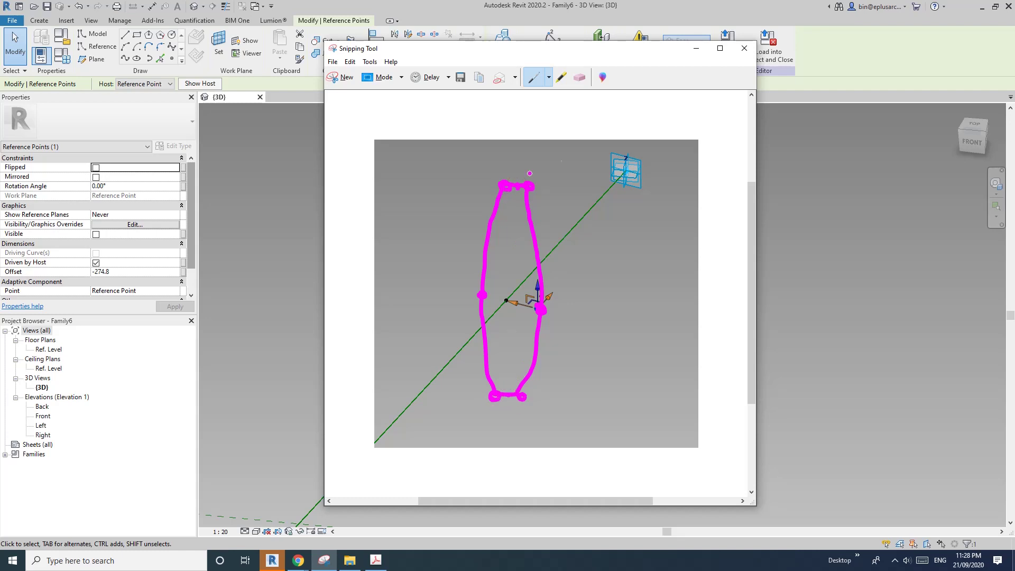
Close the sketched profile capture and return to the family's 3D view.
click(744, 48)
click(588, 284)
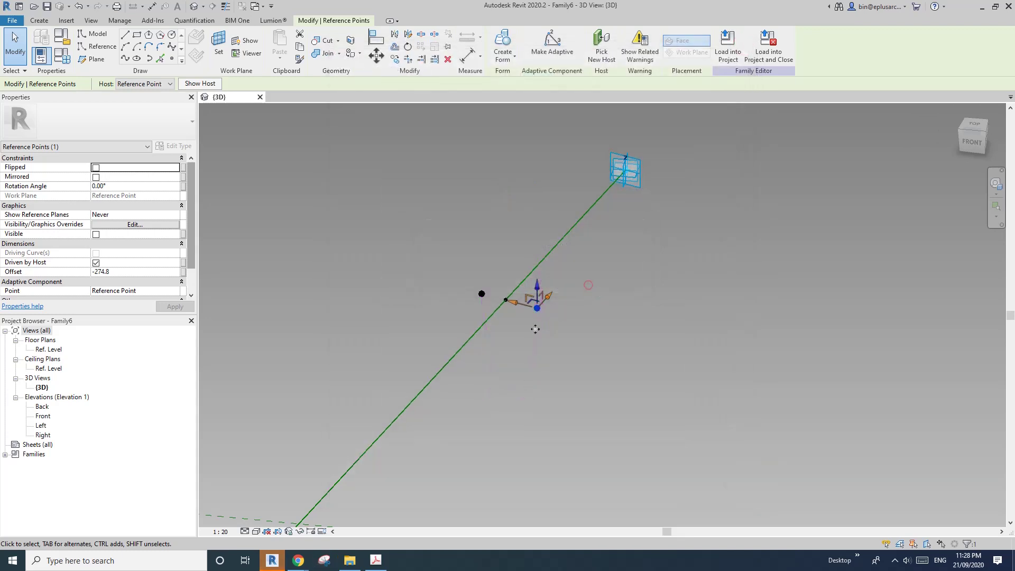
mouse_move(506, 322)
shift+middle_down()
mouse_move(518, 338)
mouse_move(544, 342)
shift+middle_up()
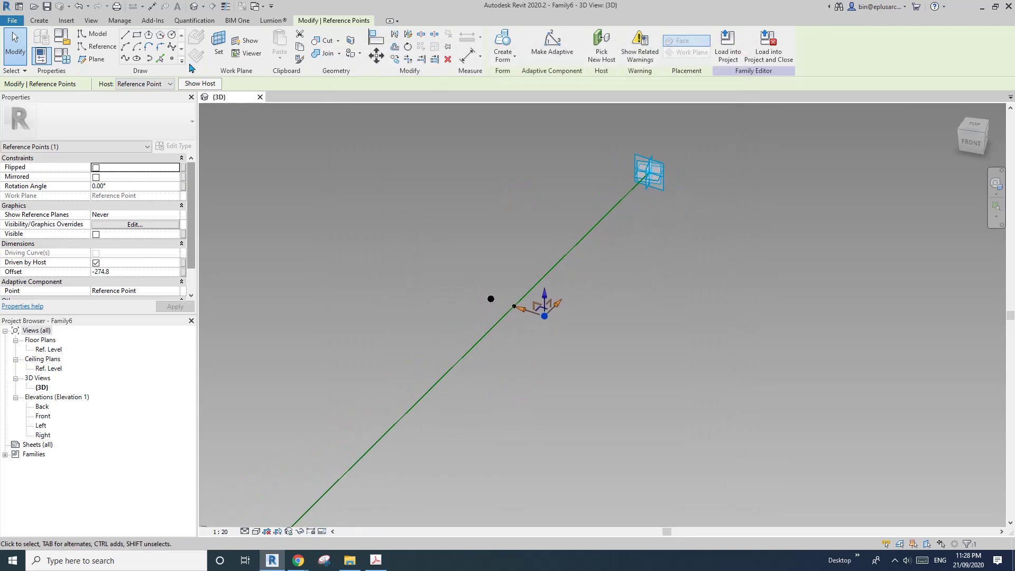
Place a reference point on the hosted point's horizontal work plane and move it straight up to an offset of about 1018.
click(172, 58)
click(172, 59)
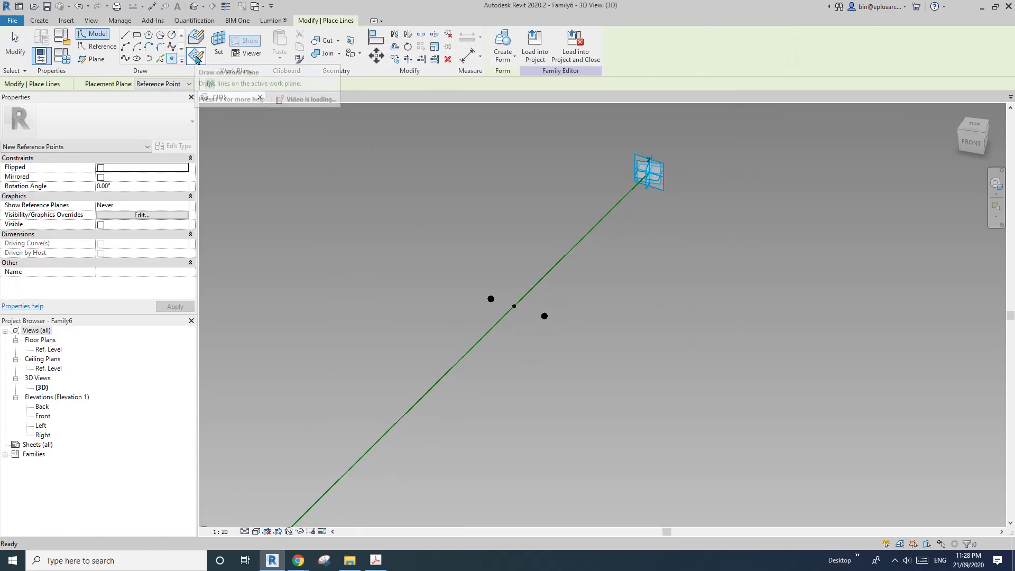
click(218, 43)
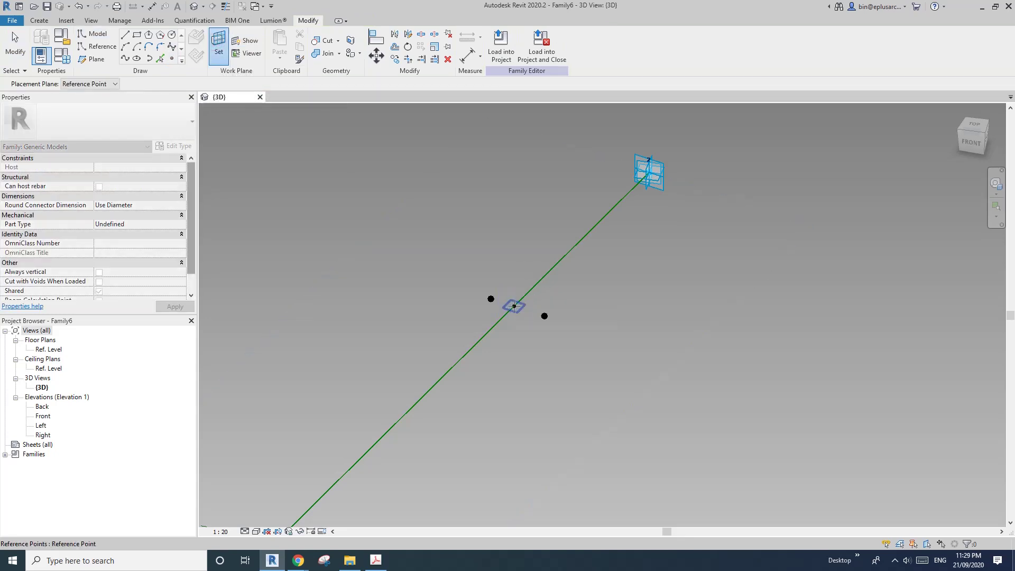
click(514, 305)
click(514, 307)
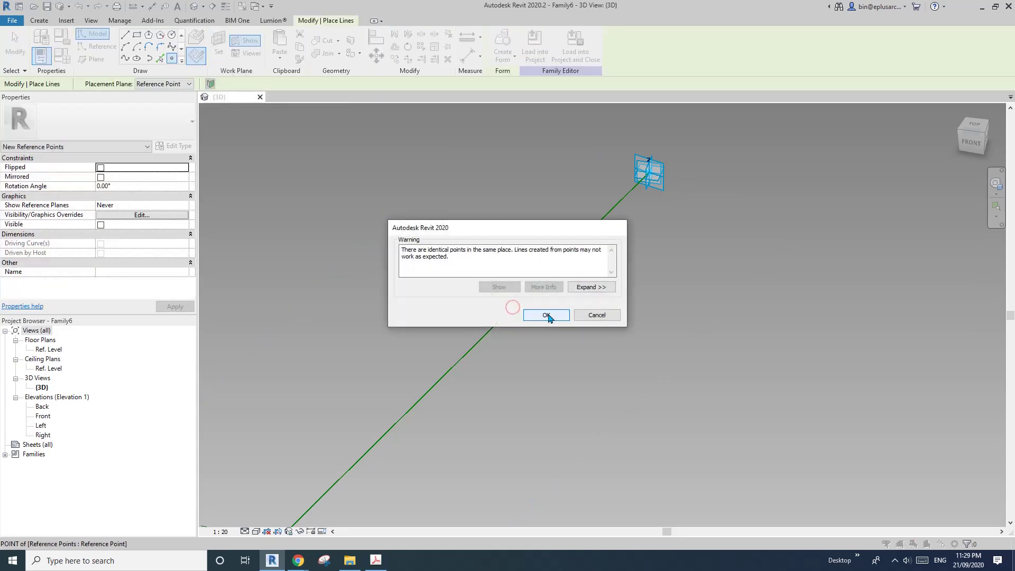
click(546, 316)
key(Escape)
drag(513, 286, 512, 179)
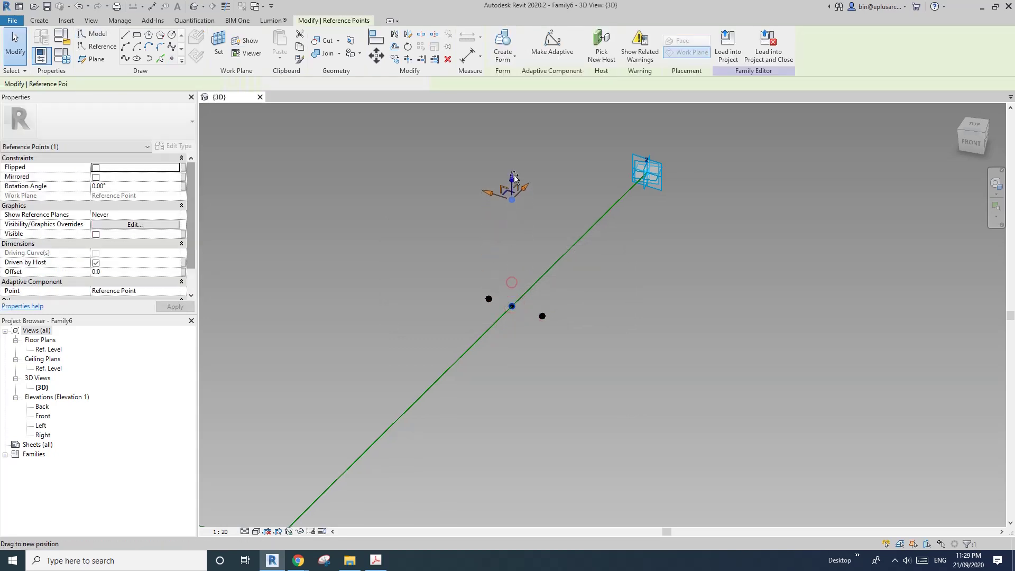
Place another reference point on the hosted point's horizontal work plane and move it straight down to an offset of about -967.
click(171, 59)
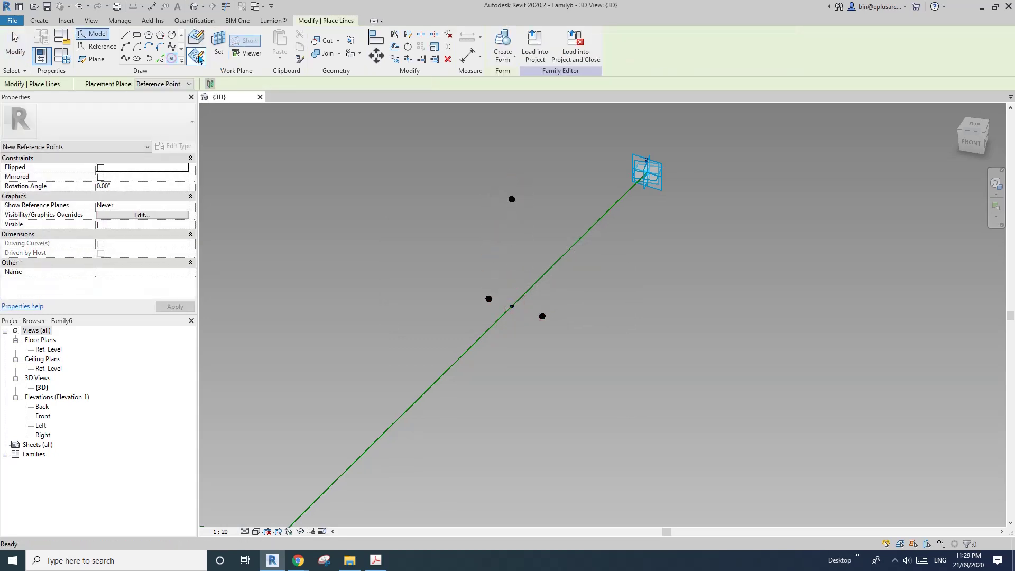
click(224, 42)
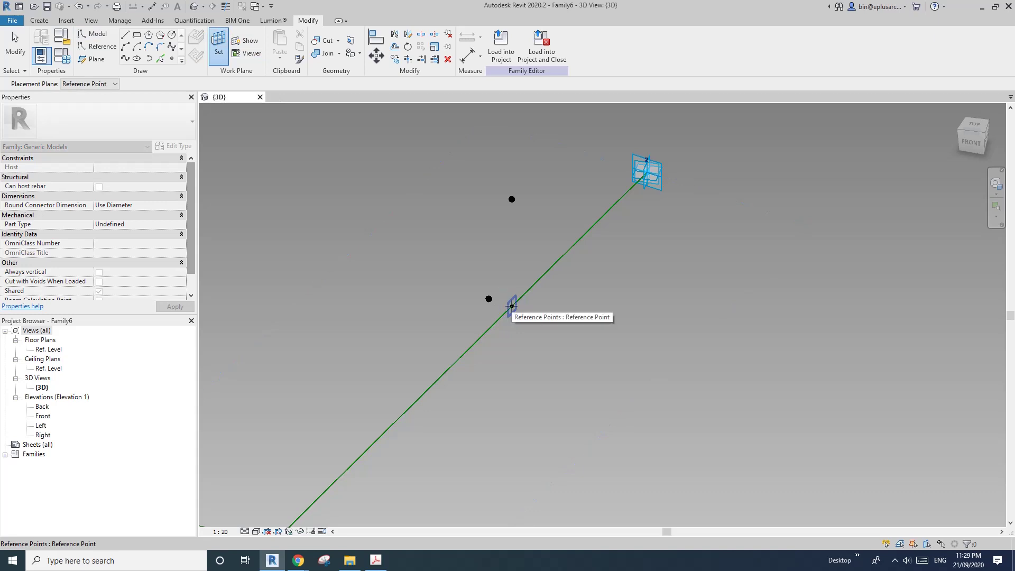
click(512, 306)
click(513, 308)
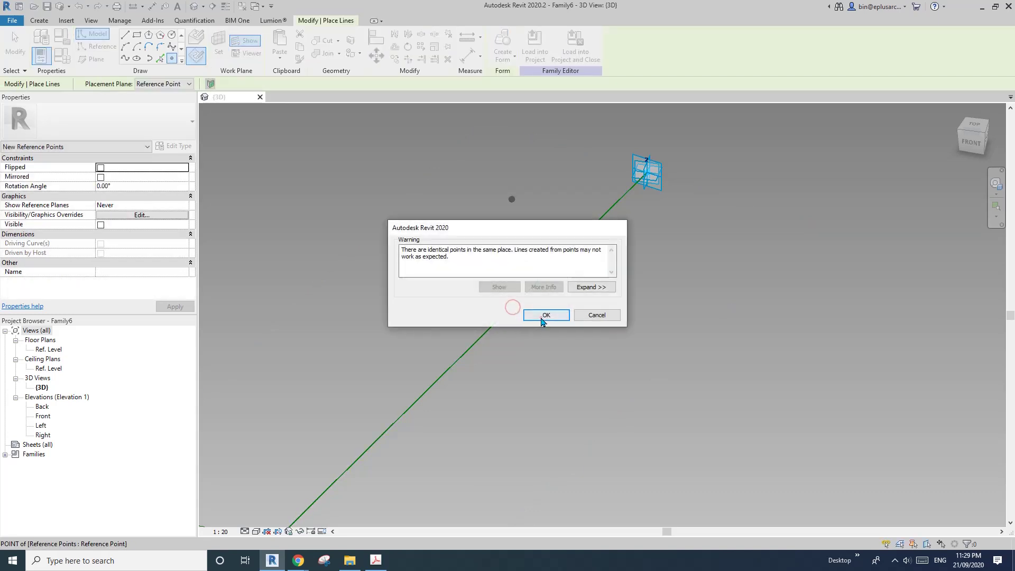
click(544, 317)
key(Escape)
click(512, 306)
drag(513, 285, 517, 387)
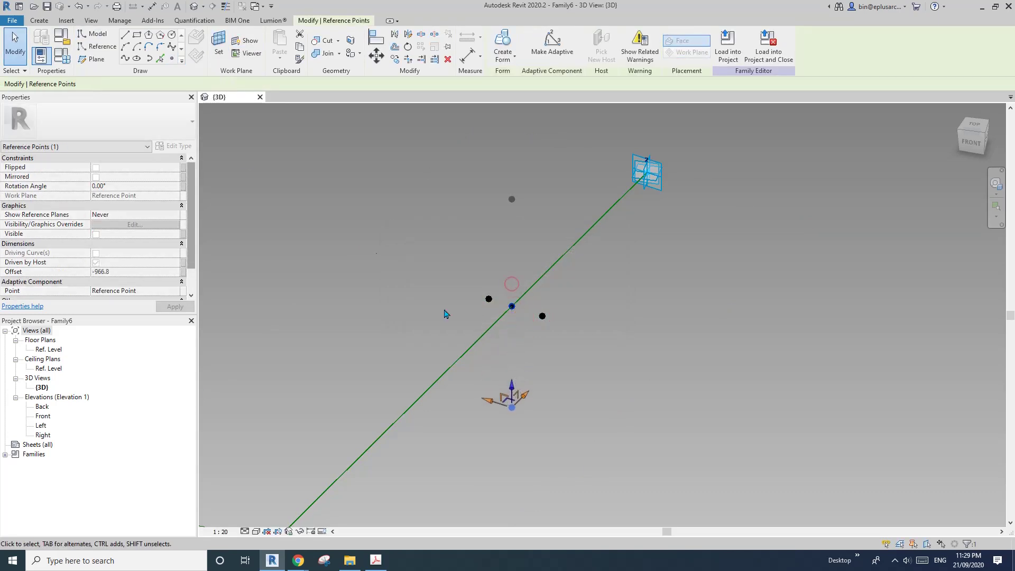
Place a reference point on the upper point's vertical work plane and move it sideways to an offset of about 188.
click(172, 58)
click(202, 58)
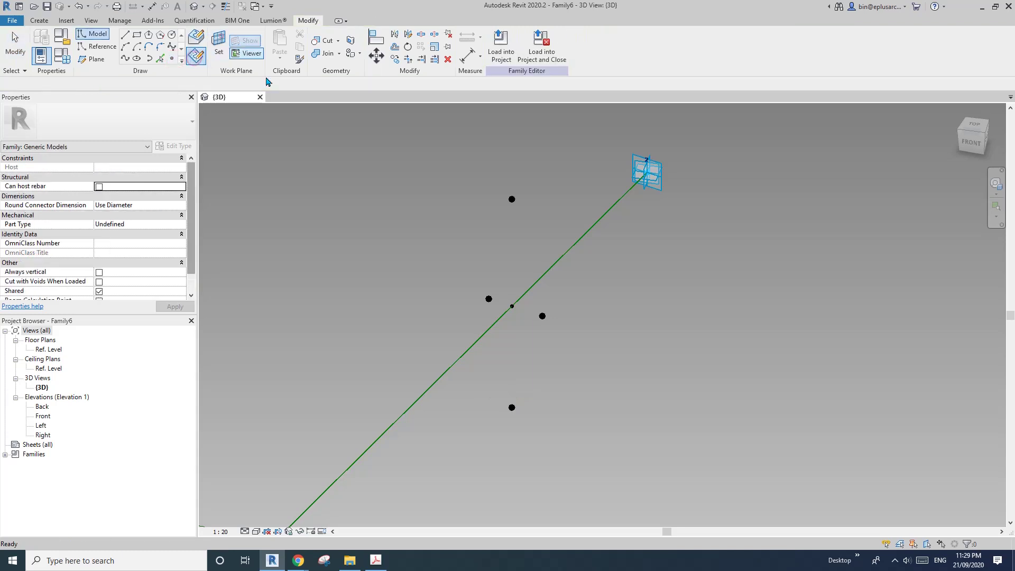
click(511, 199)
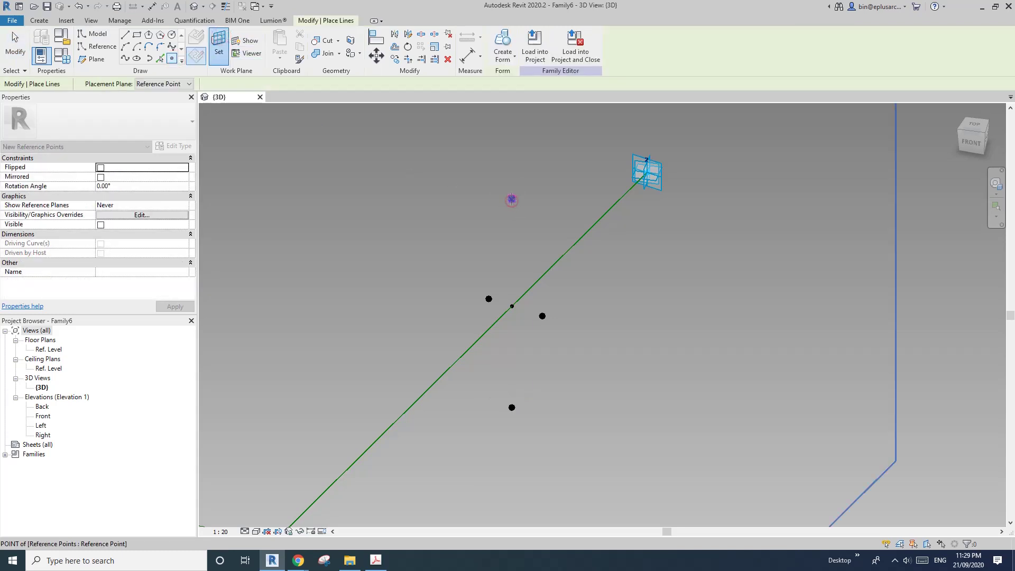
click(512, 199)
click(545, 314)
key(Escape)
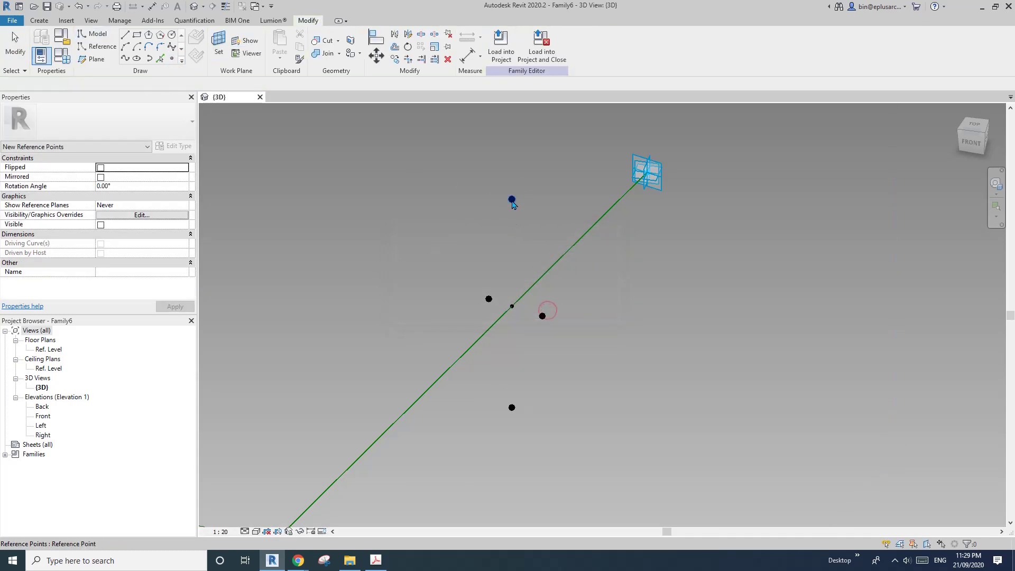
click(493, 191)
drag(468, 188, 466, 187)
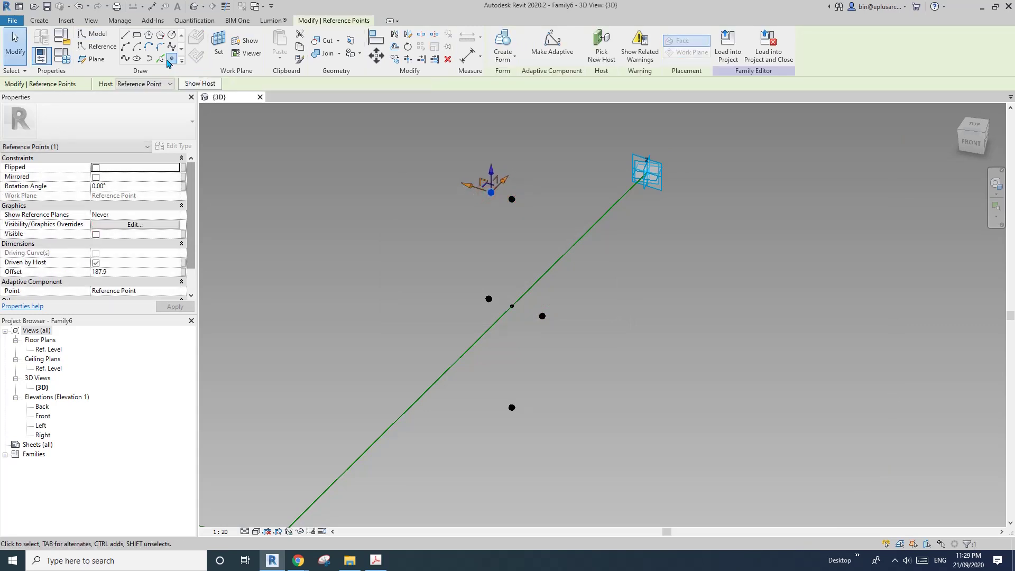
Place a second reference point on the upper point's vertical work plane and move it to the opposite side, at an offset of about -423.
click(172, 59)
click(196, 56)
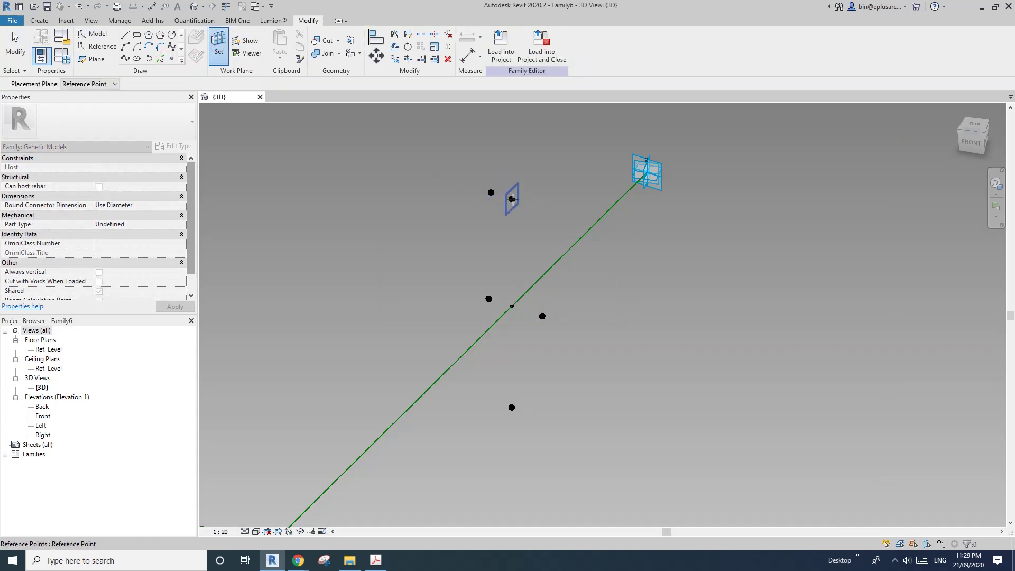
click(512, 198)
click(553, 315)
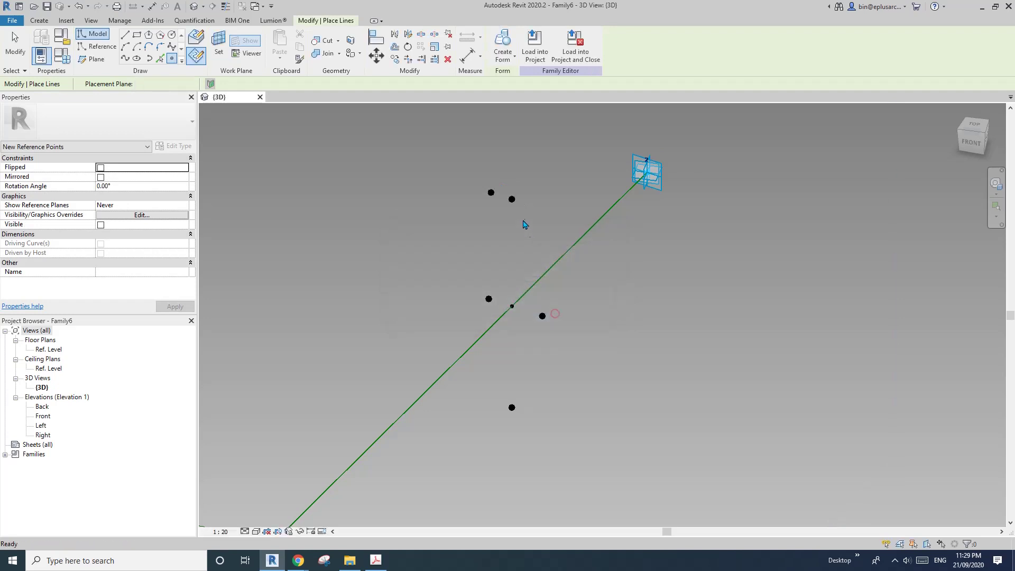
key(Escape)
click(512, 199)
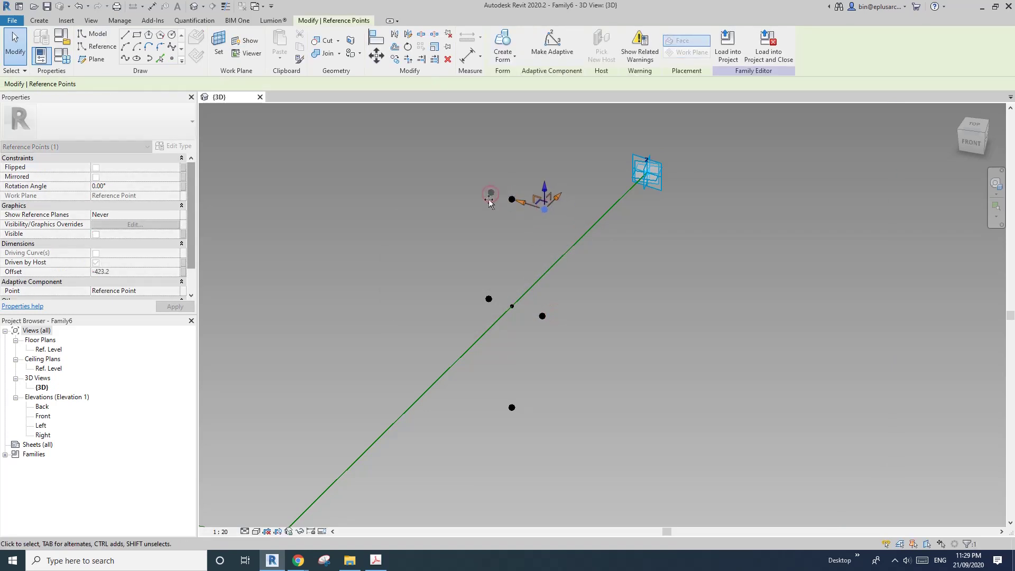
Place a reference point on the lower point's vertical work plane and move it a short distance sideways, toward the side with positive offsets.
click(171, 48)
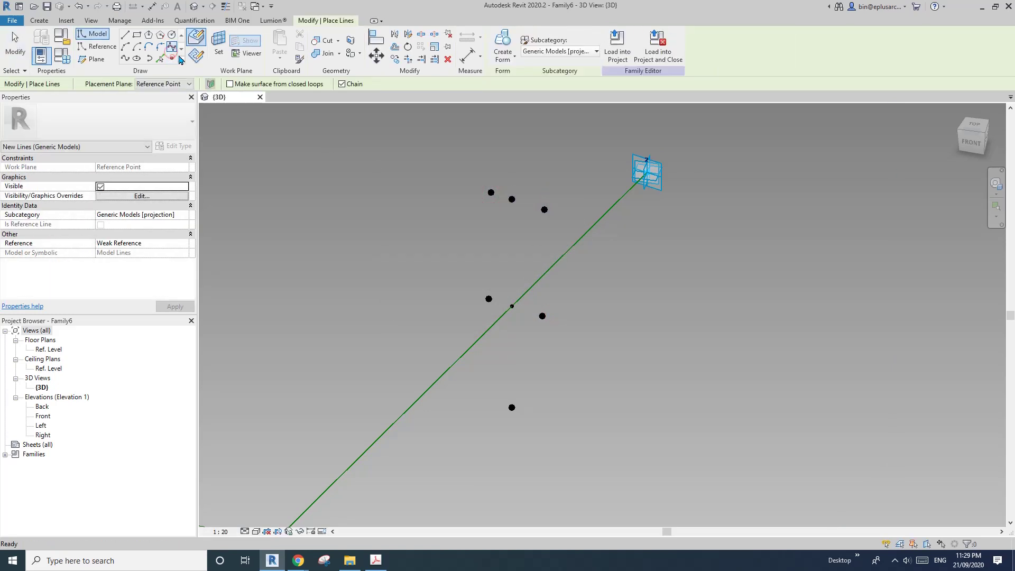
click(216, 52)
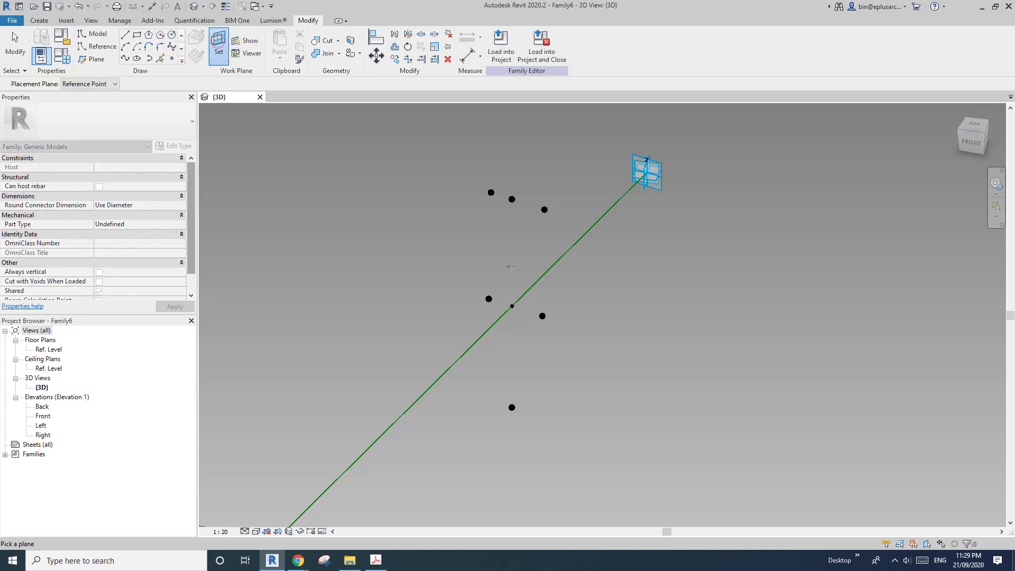
click(512, 408)
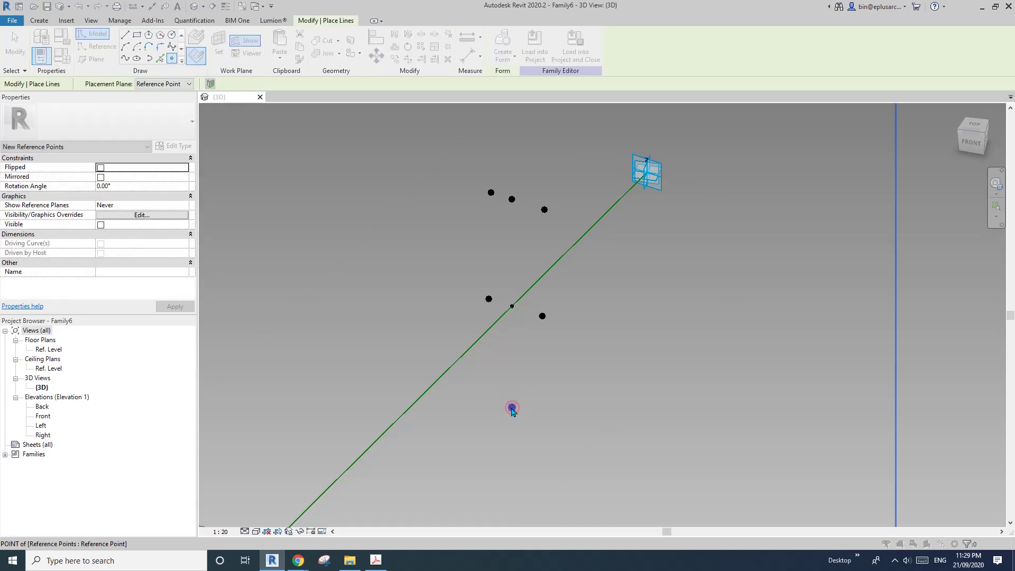
click(512, 407)
click(546, 312)
key(Escape)
key(Escape)
click(512, 408)
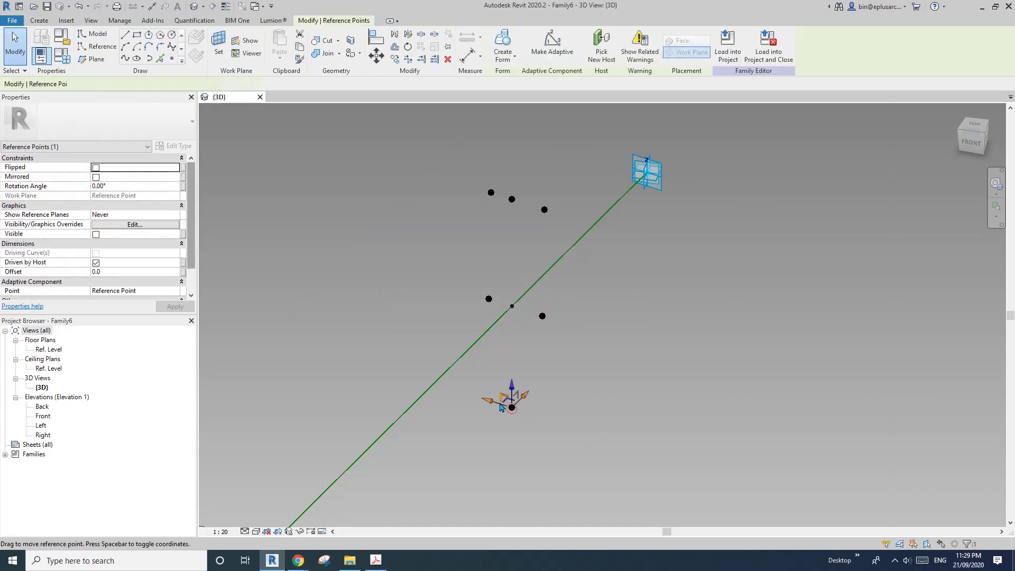
Place a second reference point on the lower point's vertical work plane and move it to the opposite side, at an offset of about -198.
click(172, 58)
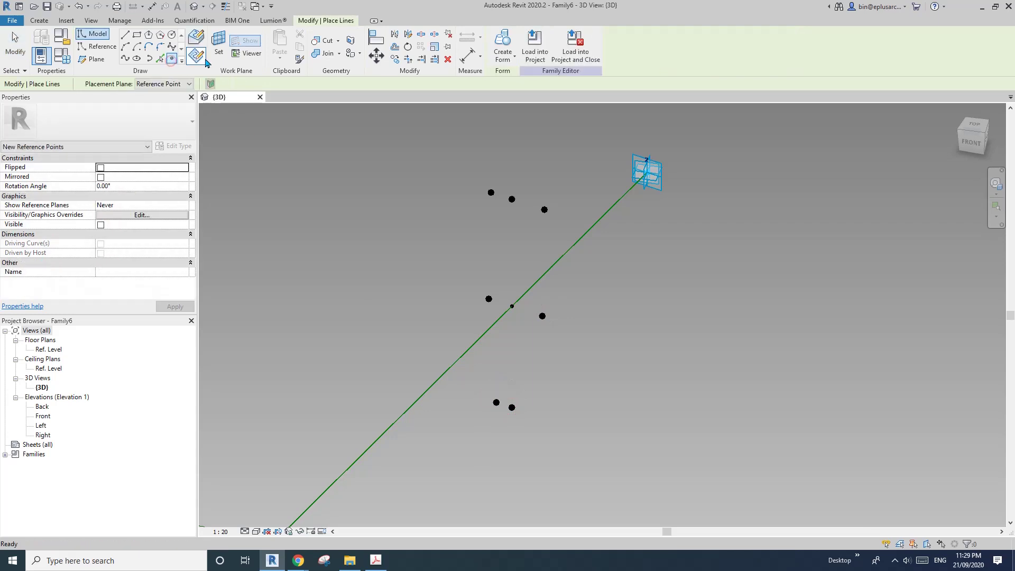
click(217, 51)
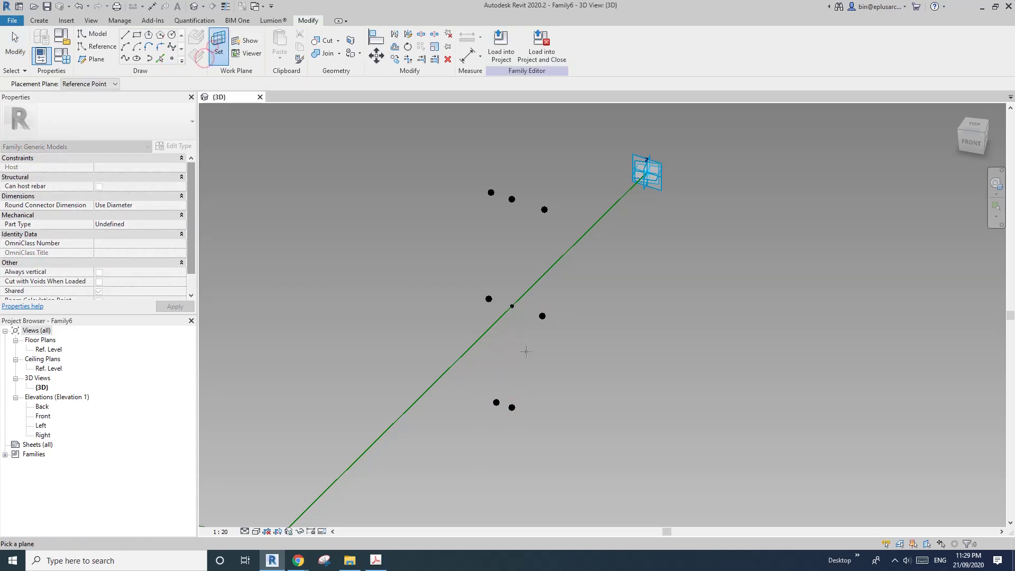
click(512, 407)
click(512, 407)
click(547, 311)
key(Escape)
key(Escape)
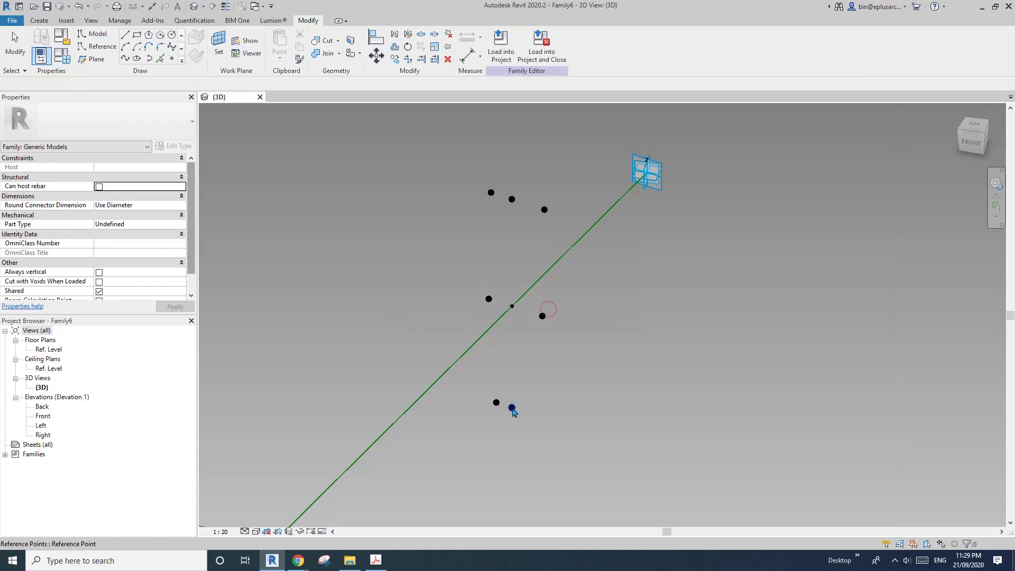
click(511, 408)
scroll(537, 349, down, 1)
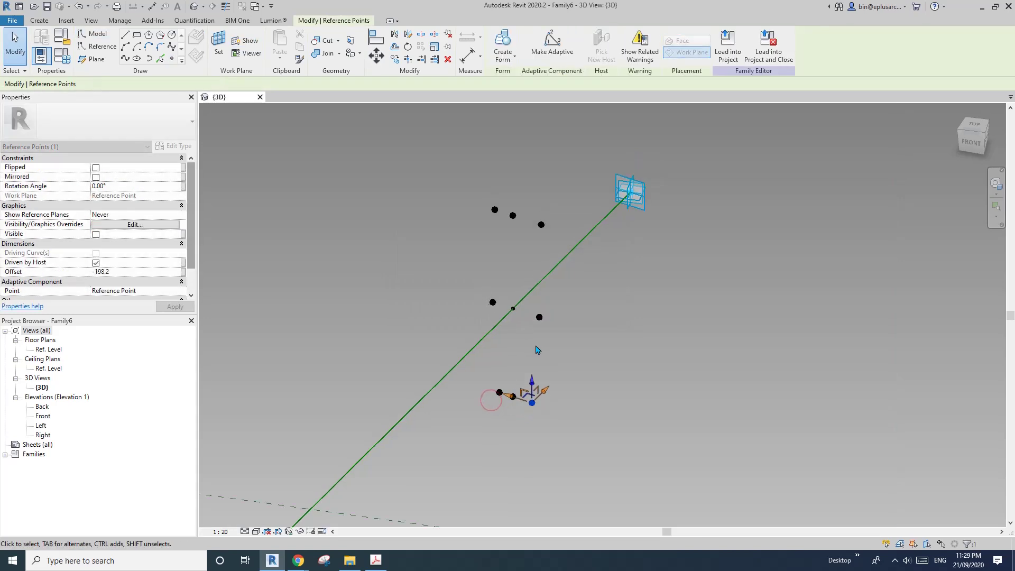
click(500, 320)
middle_drag(535, 346, 508, 333)
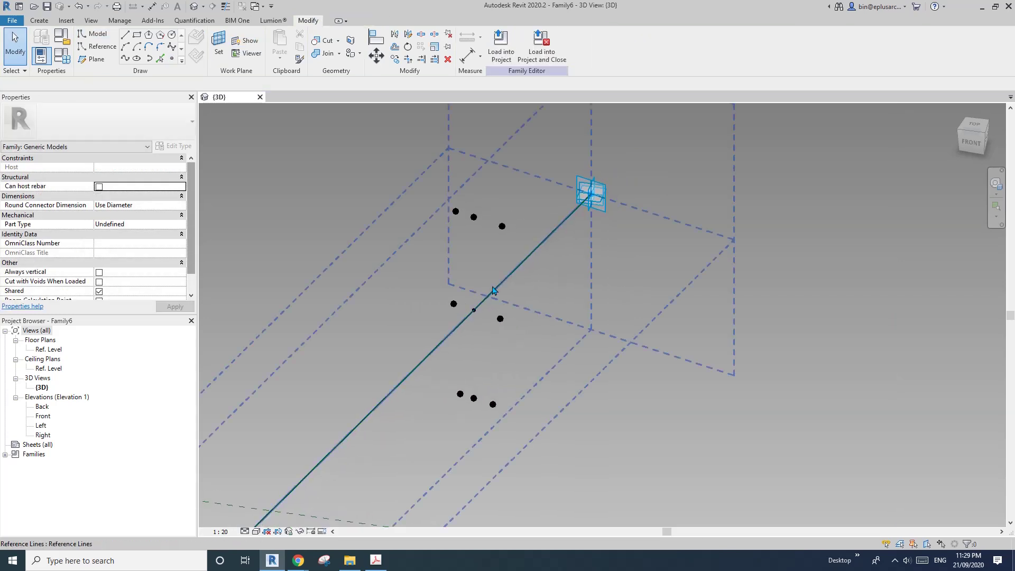
scroll(494, 292, up, 1)
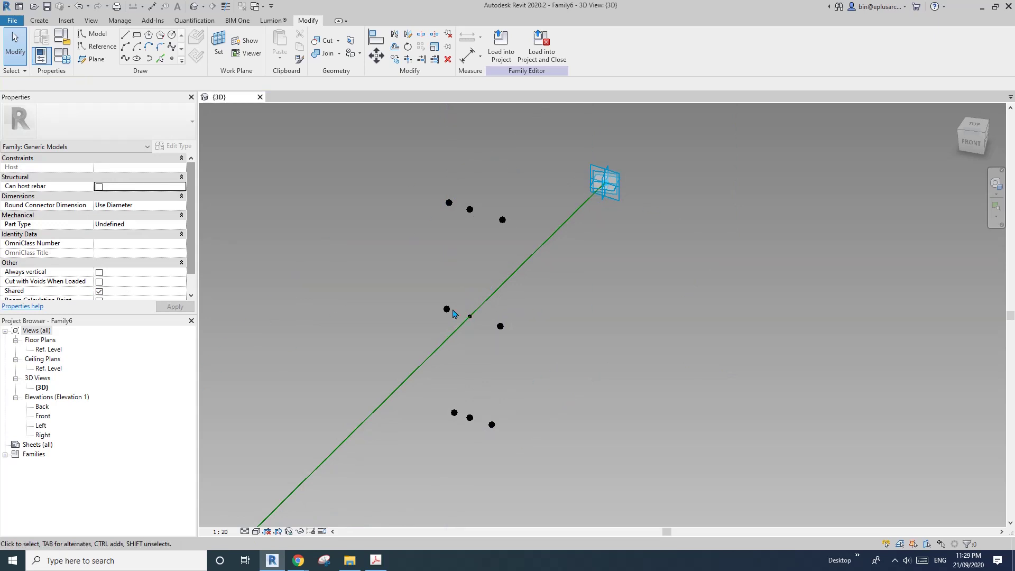
drag(428, 286, 448, 317)
click(503, 348)
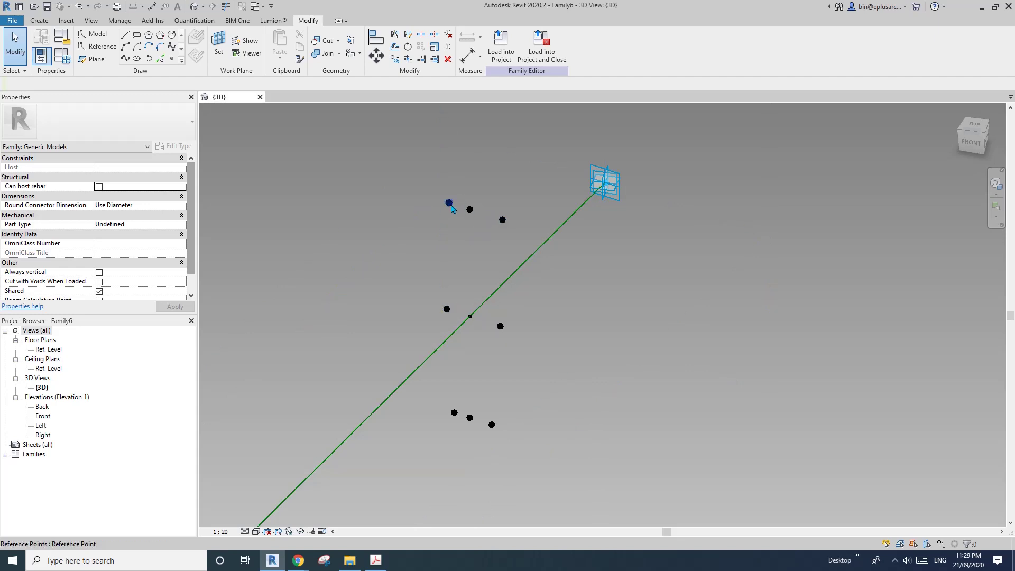
click(469, 210)
click(570, 281)
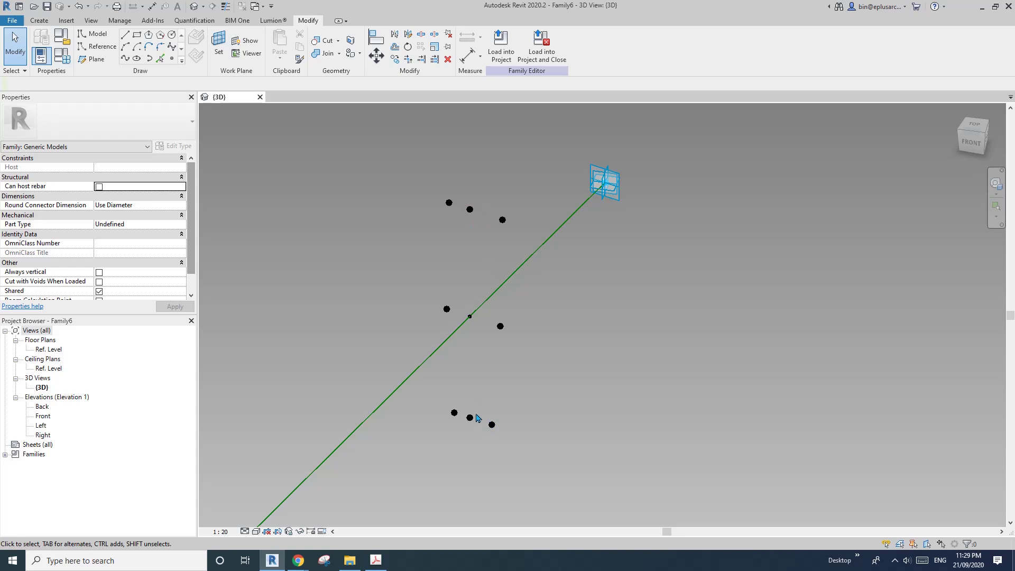
Associate the offset of the upper middle reference point with a new family length parameter named HD, grouped under Dimensions.
click(469, 210)
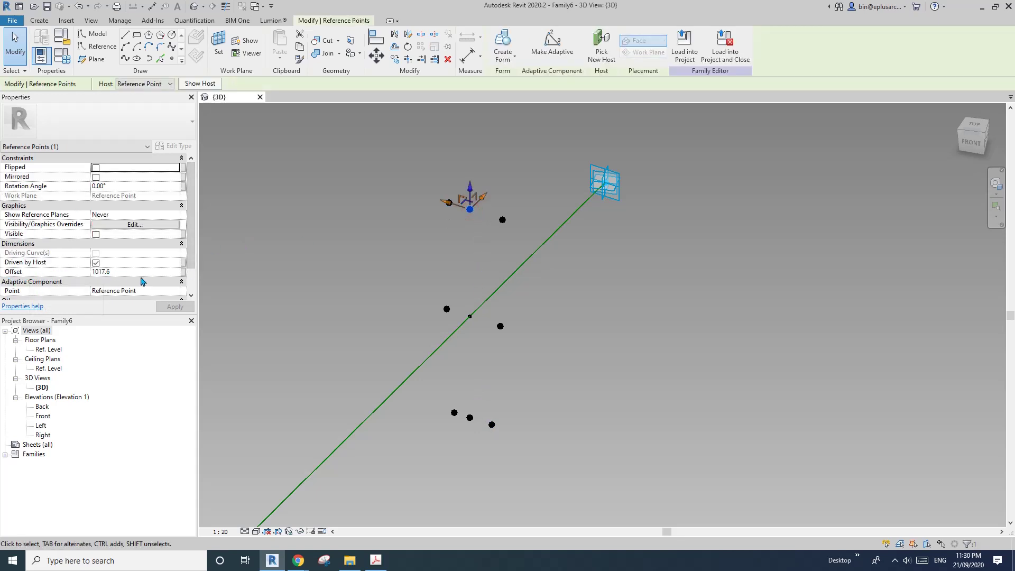
click(184, 271)
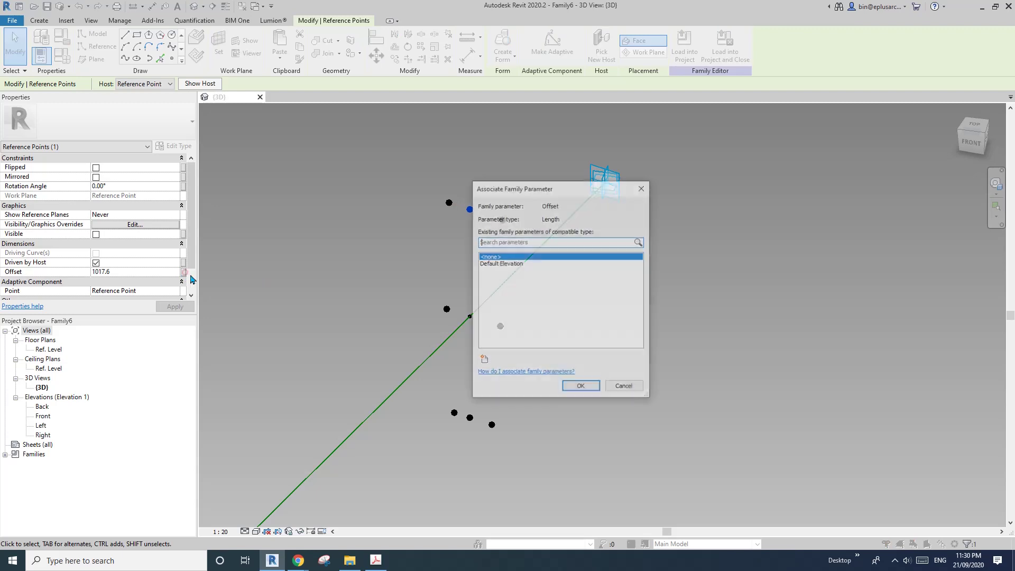
click(482, 362)
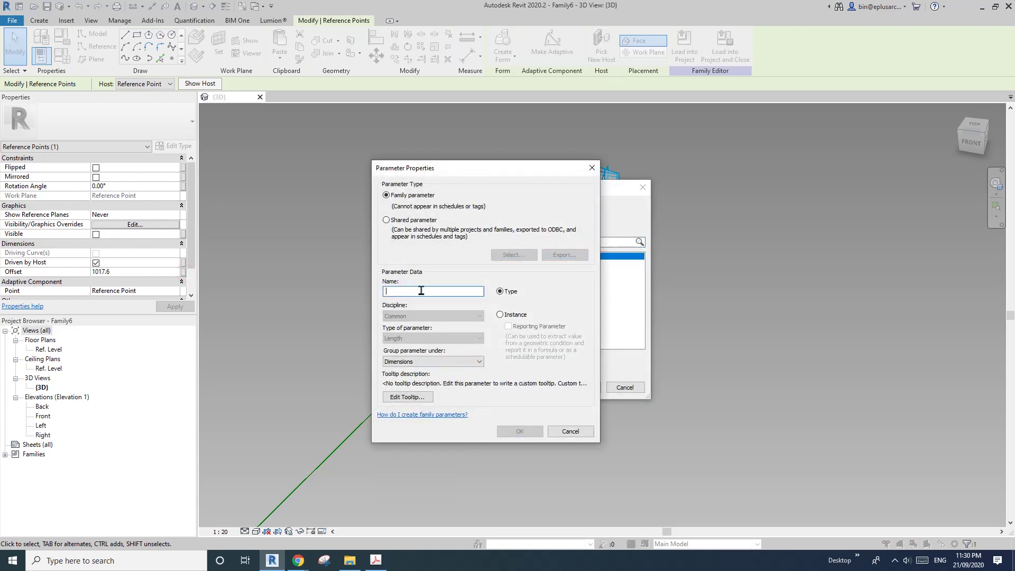
text(HD)
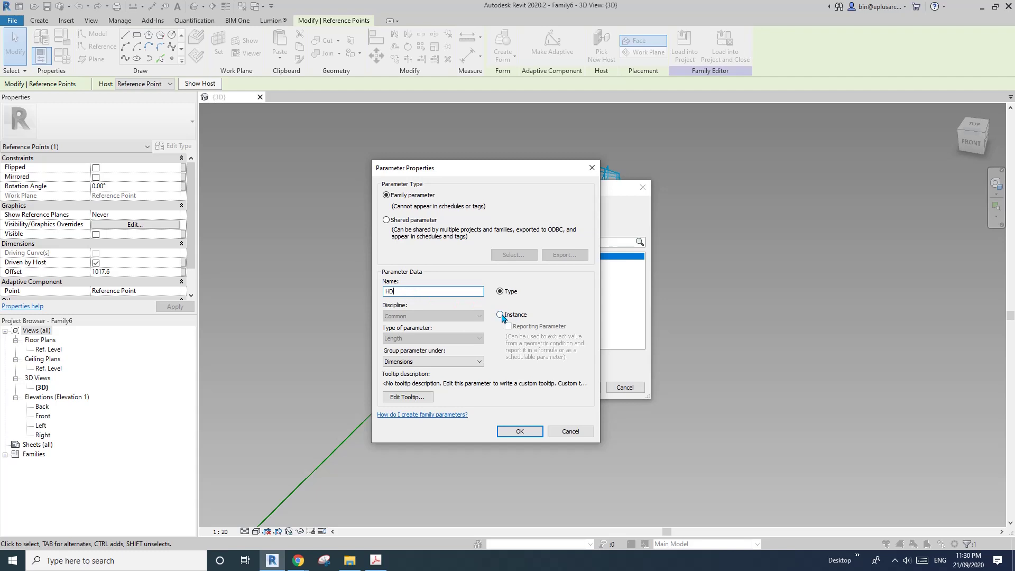
click(519, 431)
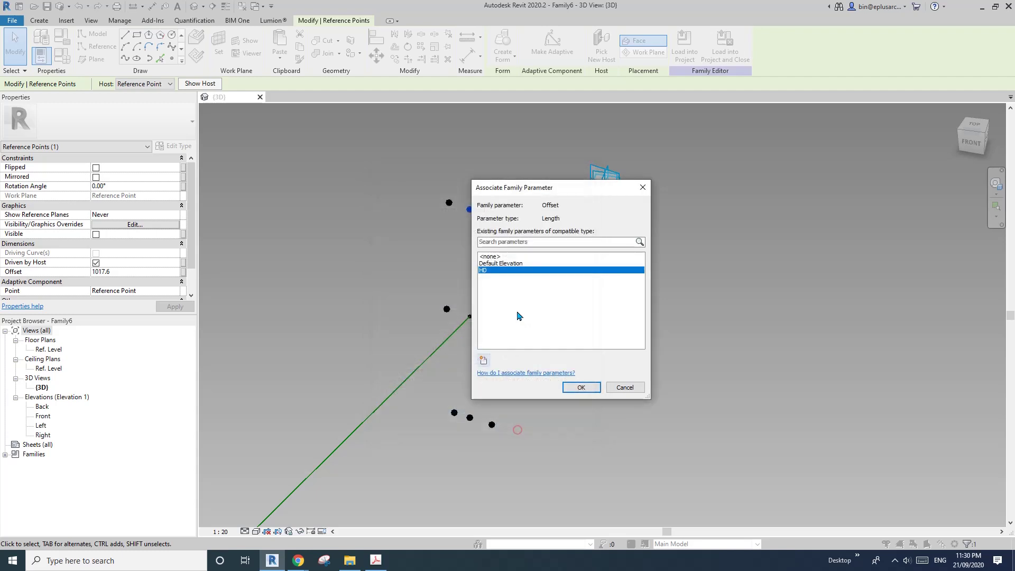
click(581, 387)
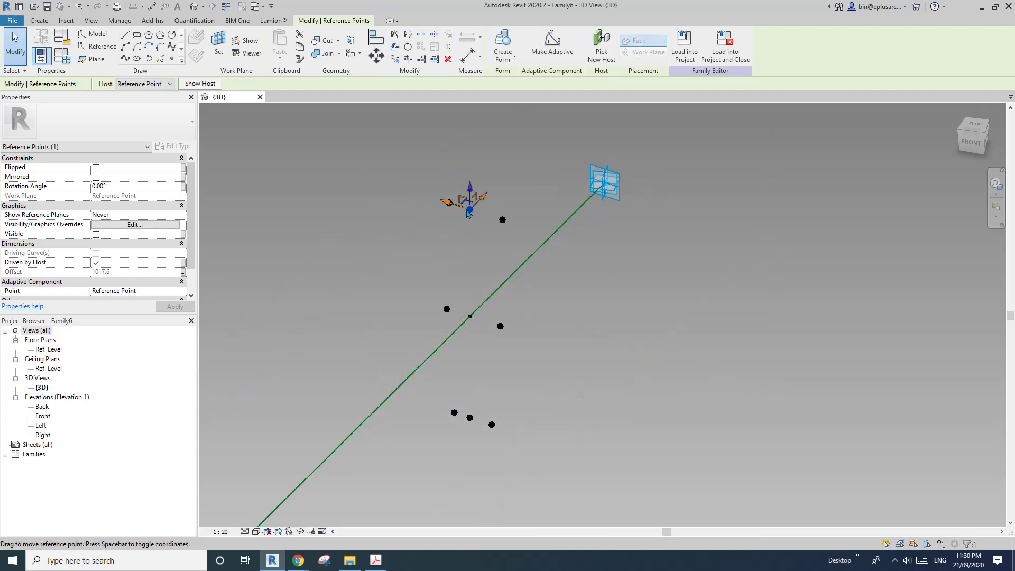
Associate the offset of the lower middle reference point with a new family length parameter named HDN, grouped under Dimensions.
click(470, 418)
click(473, 423)
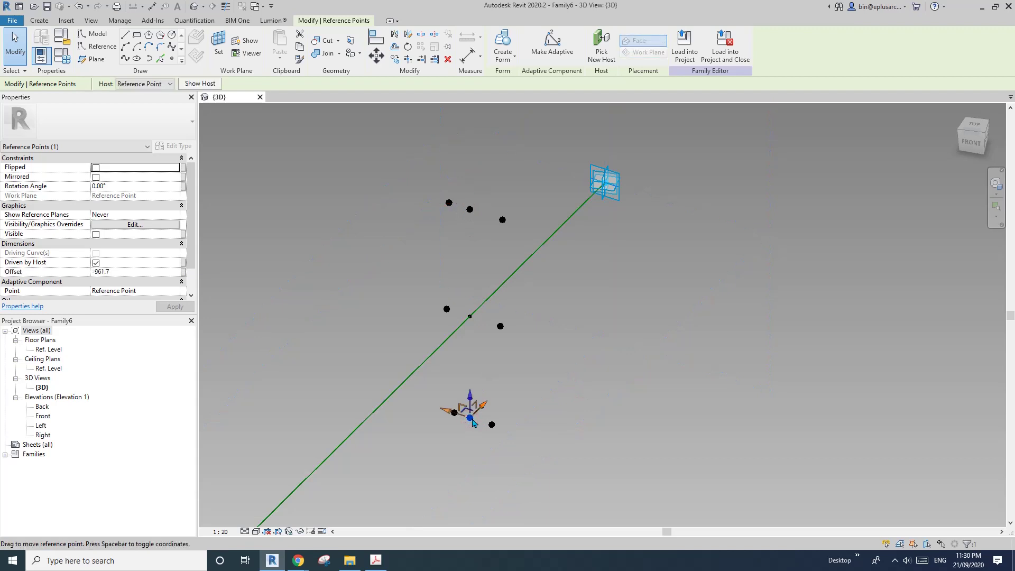
click(183, 273)
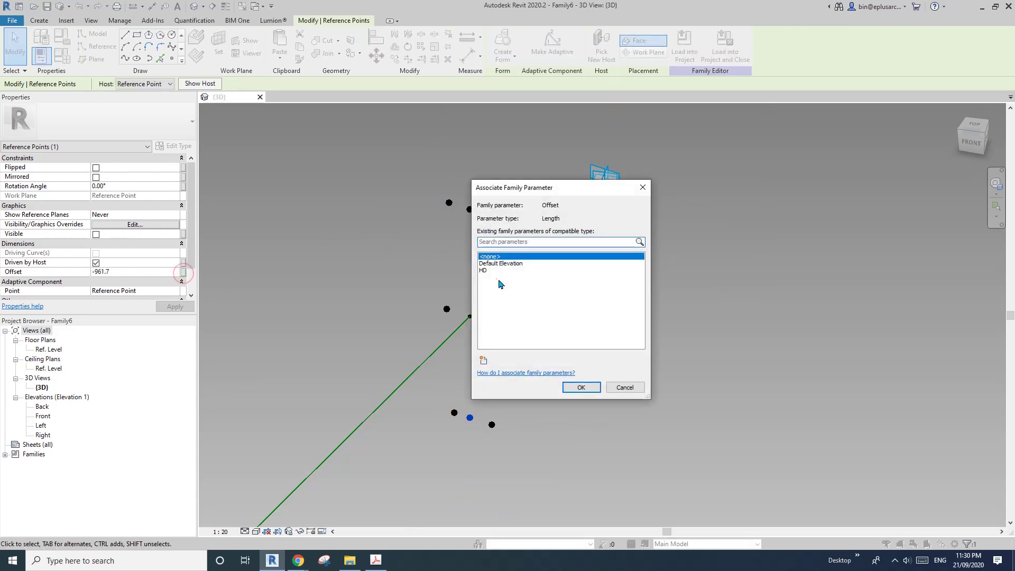
click(483, 360)
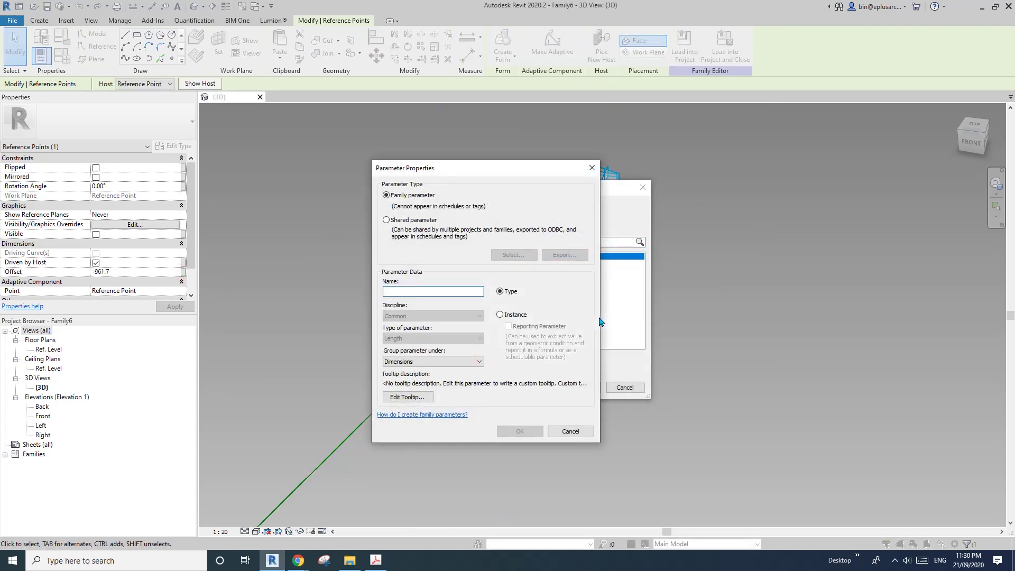
text(HDN)
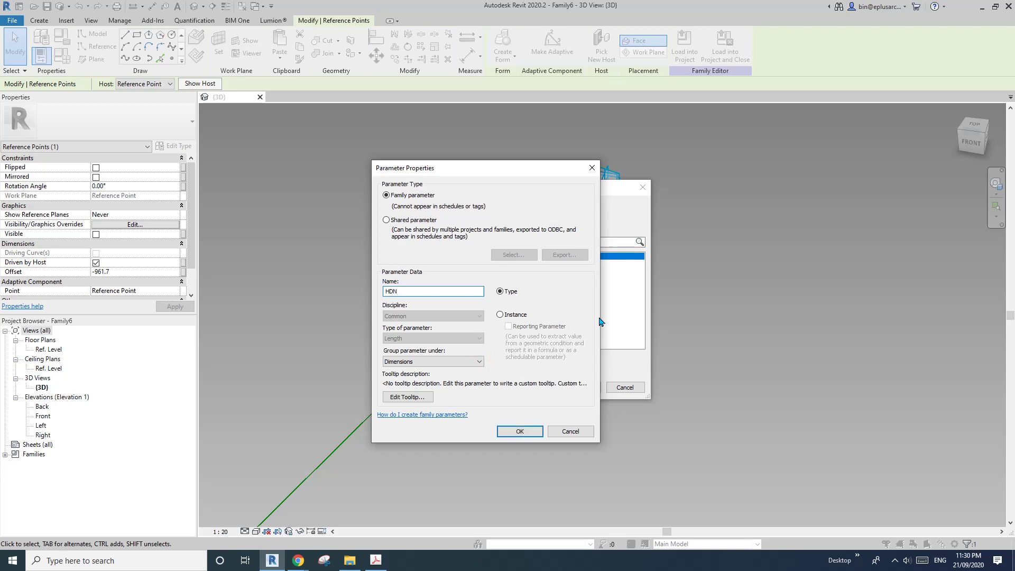
click(520, 431)
click(578, 388)
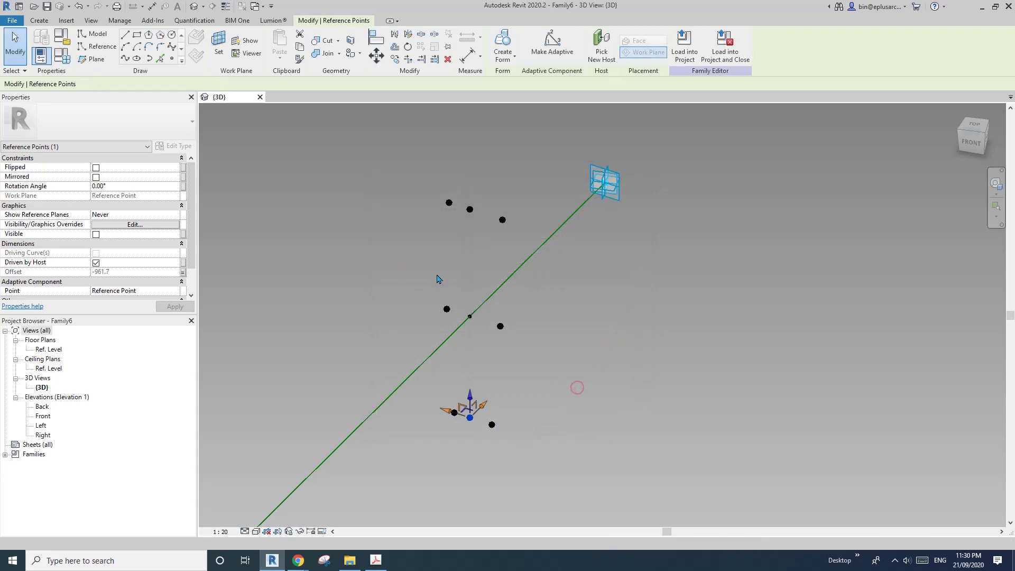
Give the HDN parameter the formula -HD in the family types and apply it.
click(62, 58)
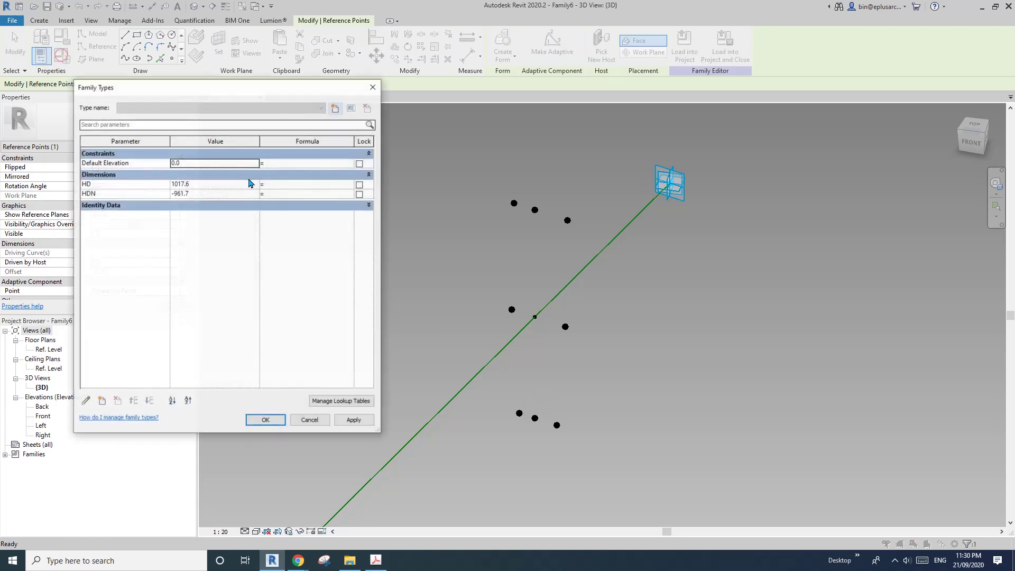
click(283, 194)
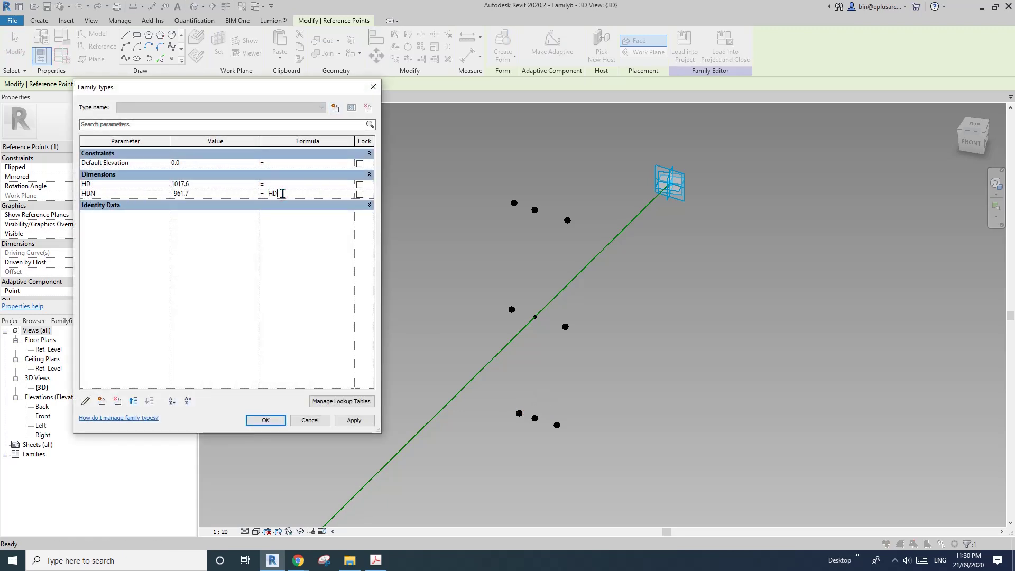
click(359, 426)
click(266, 421)
key(Escape)
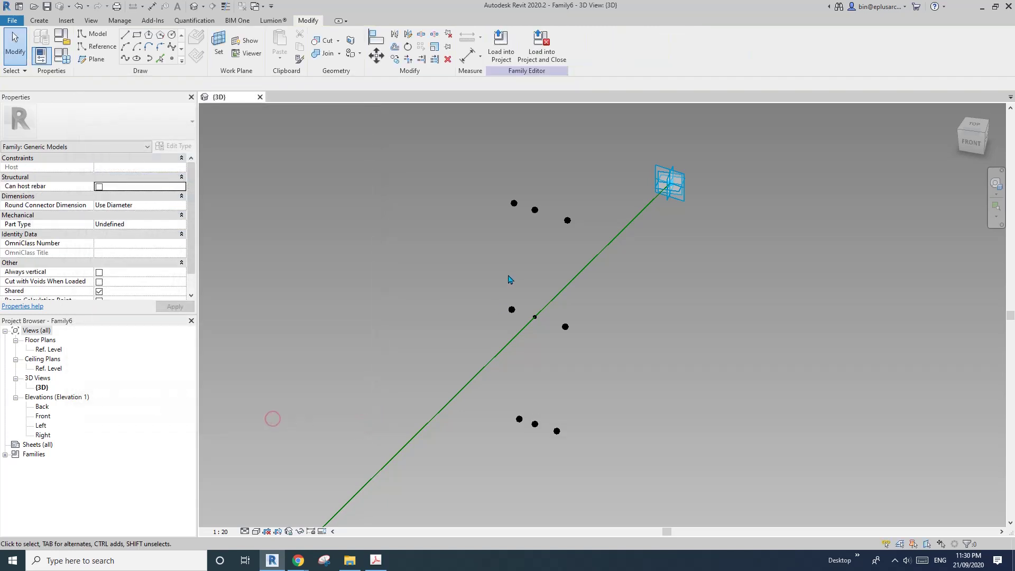
Move the upper middle reference point down to an offset of about 871.
click(535, 210)
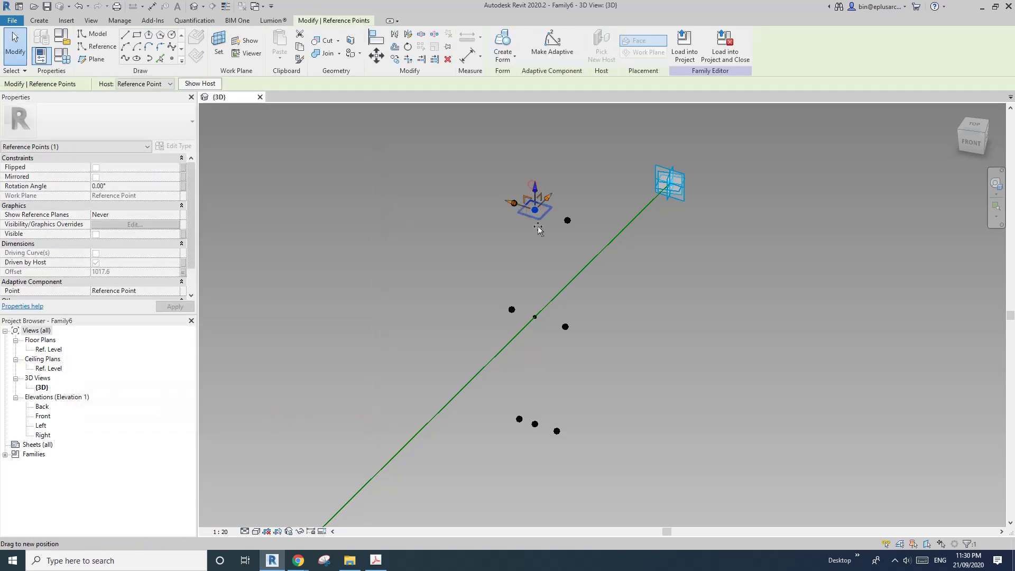
drag(535, 214, 522, 234)
click(473, 187)
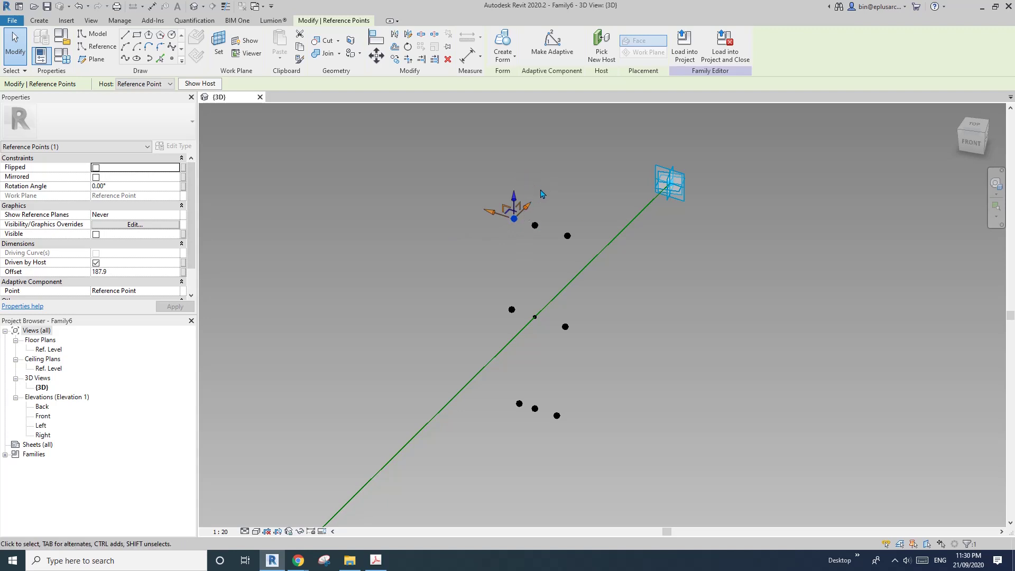
Associate the offset of the upper row's positive-side reference point with a new family length parameter named HW1, grouped under Dimensions.
click(183, 272)
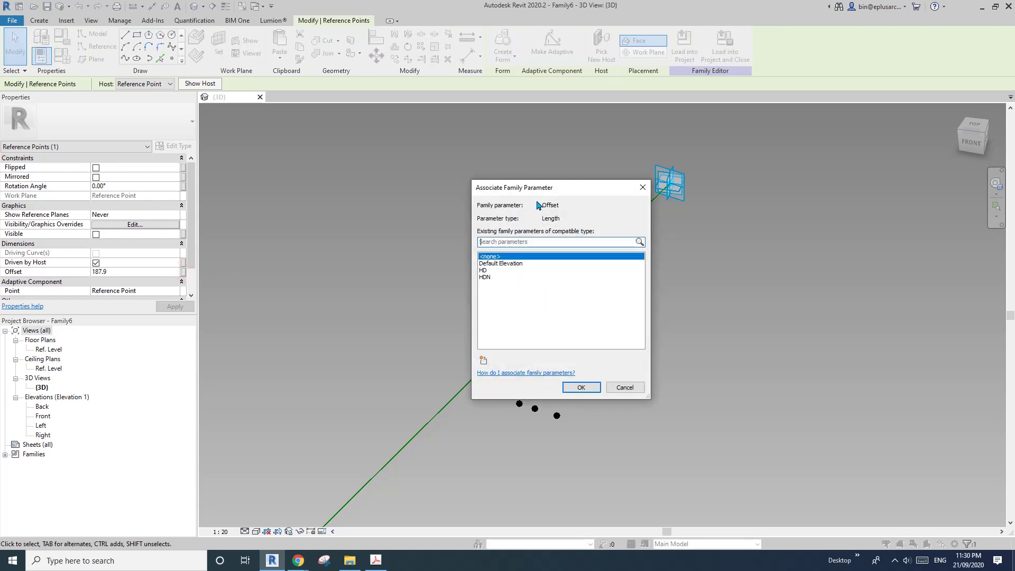
drag(548, 187, 611, 218)
click(558, 390)
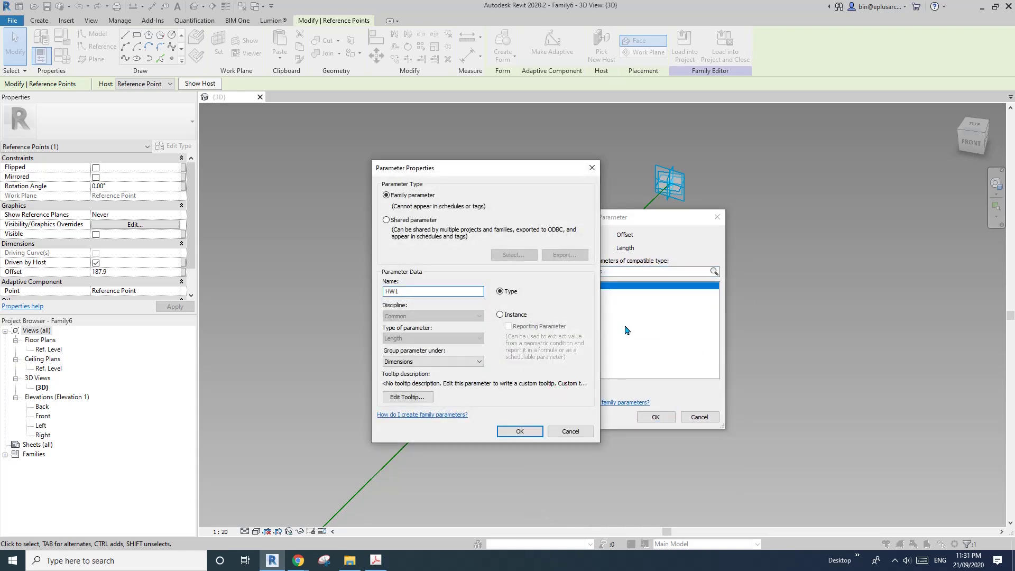
click(519, 431)
click(660, 417)
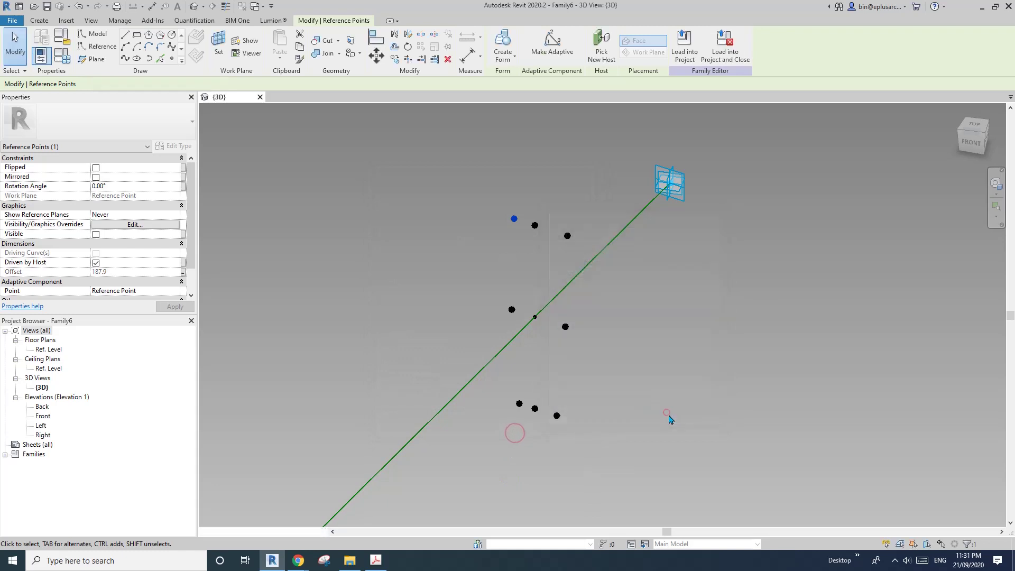
Associate the offset of the lower row's positive-side reference point with the existing HW1 parameter.
click(525, 410)
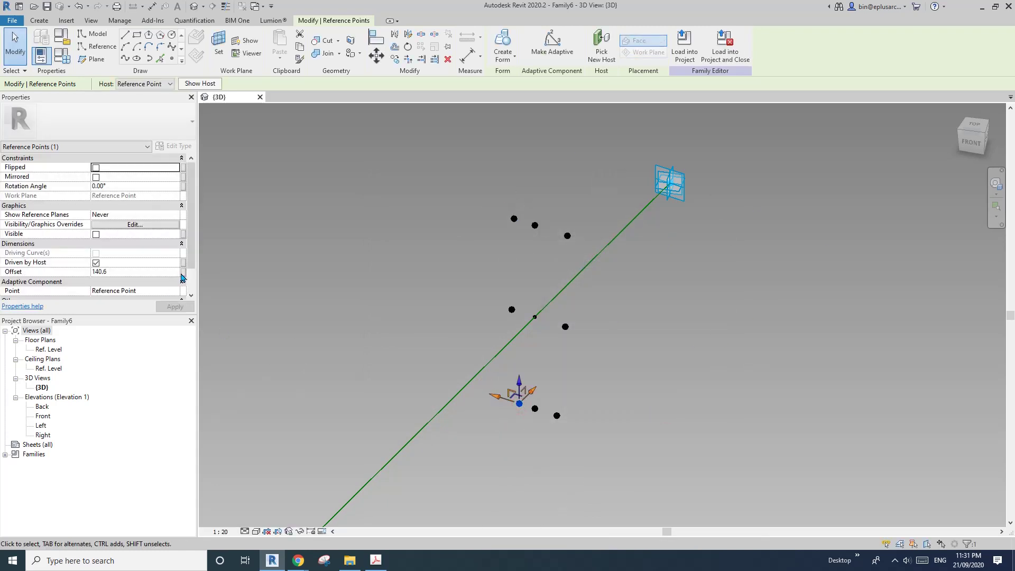
click(182, 273)
click(560, 314)
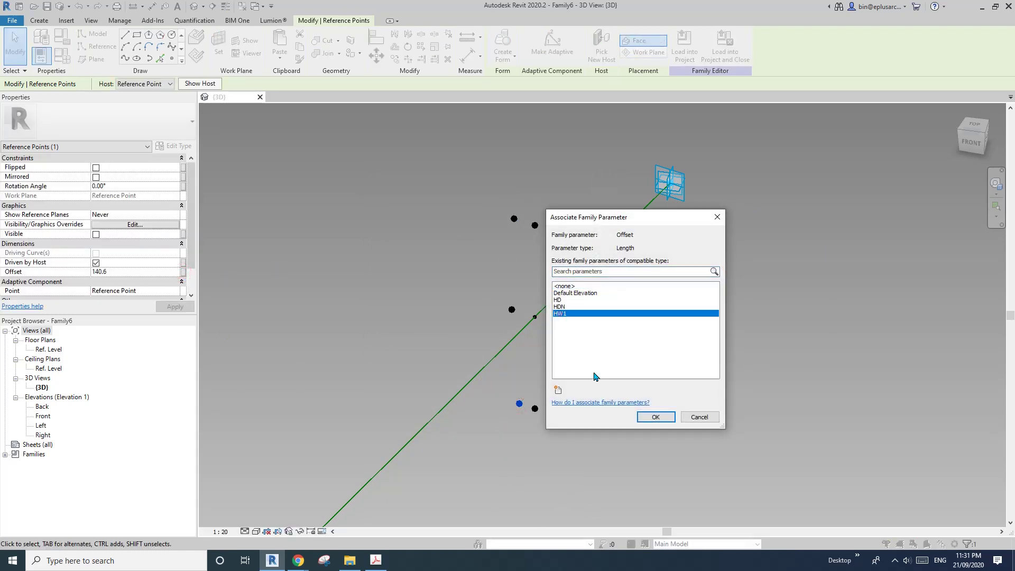
click(653, 417)
Associate the offset of the upper row's negative-side reference point with a new family length parameter named HW1N, grouped under Dimensions.
click(567, 236)
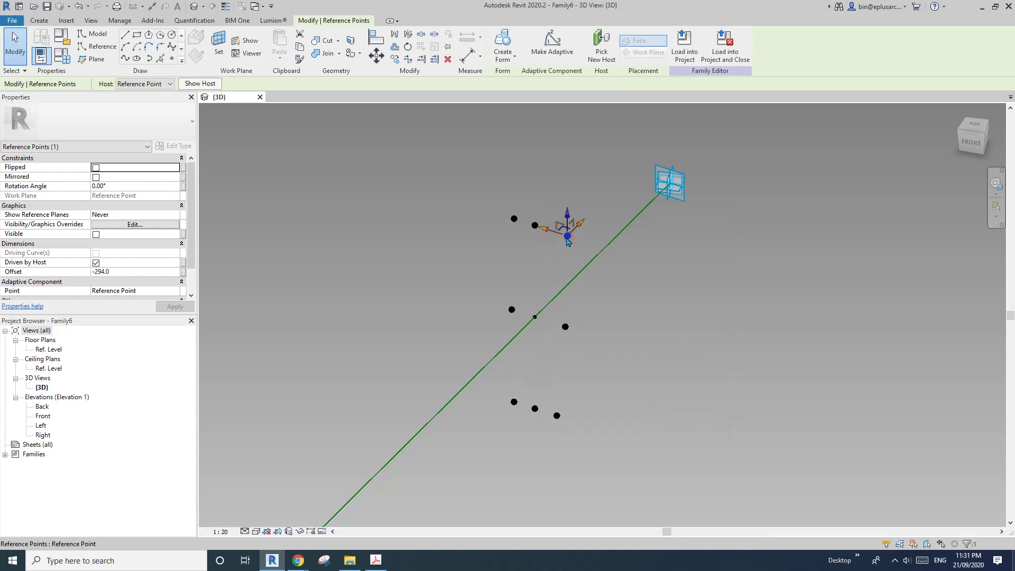
click(182, 272)
click(559, 391)
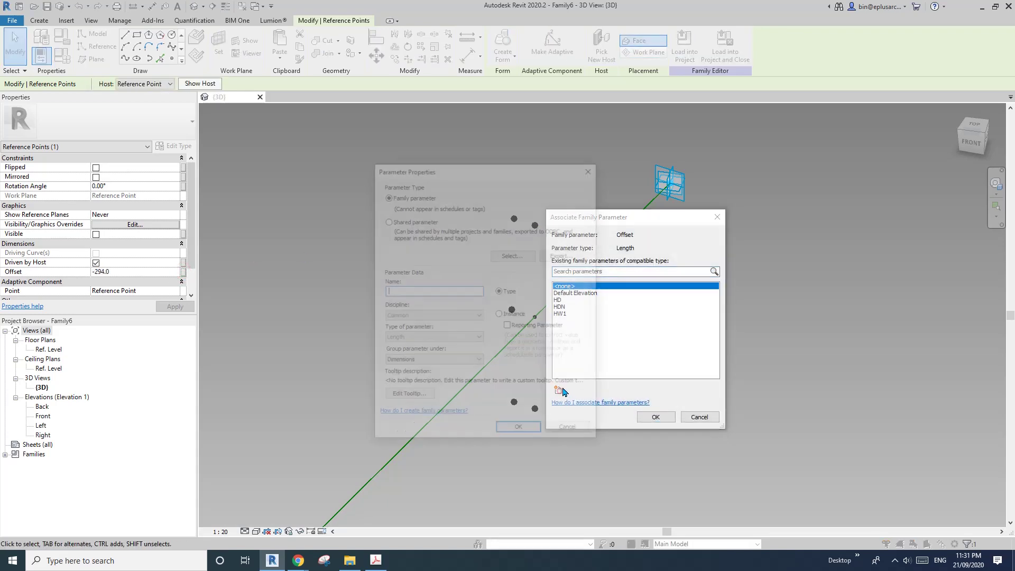
text(HW1N)
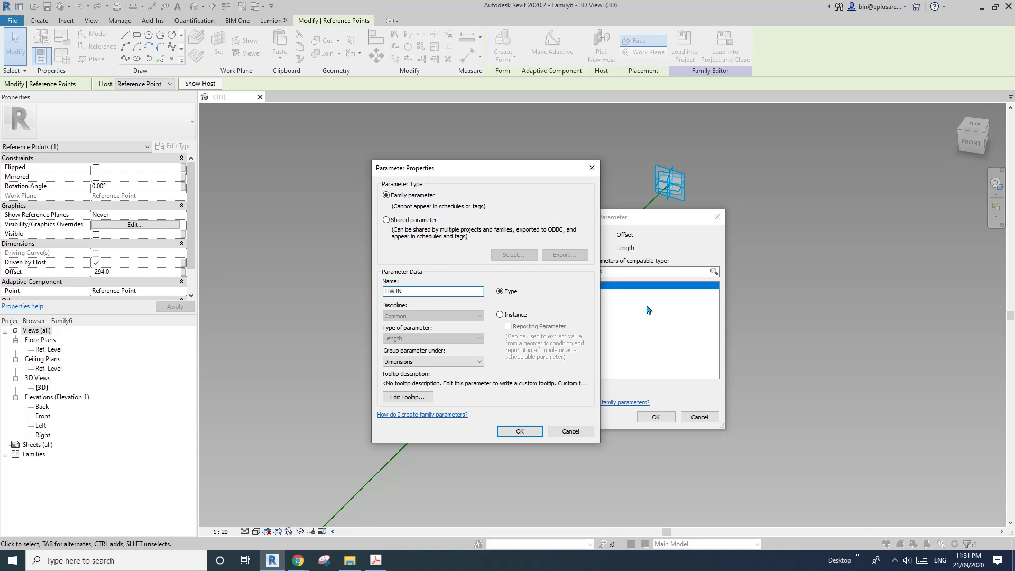
click(520, 431)
click(651, 417)
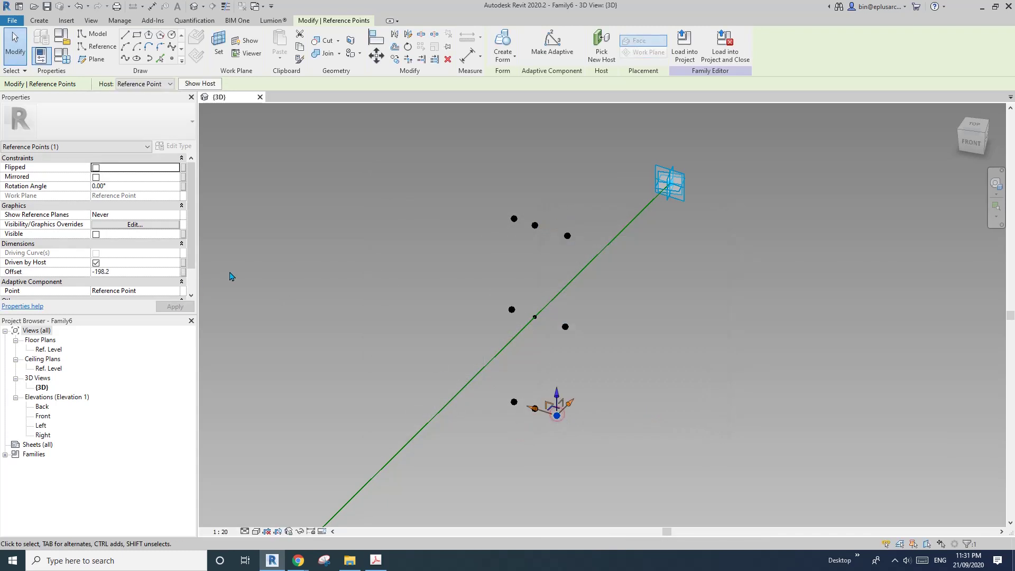
Associate the offset of the lower row's negative-side reference point with the existing HW1N parameter and open the family types.
click(183, 271)
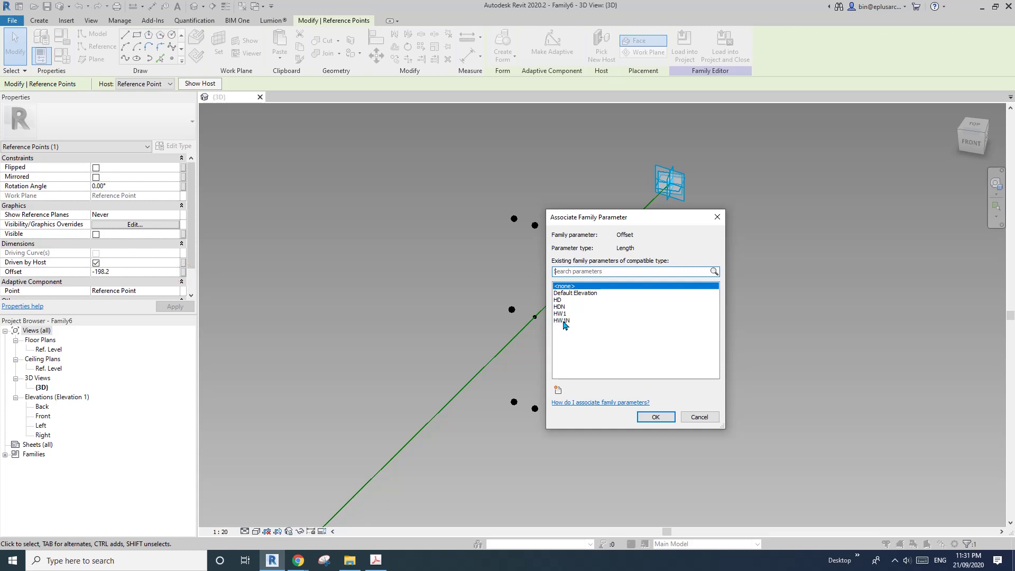
click(563, 321)
click(654, 417)
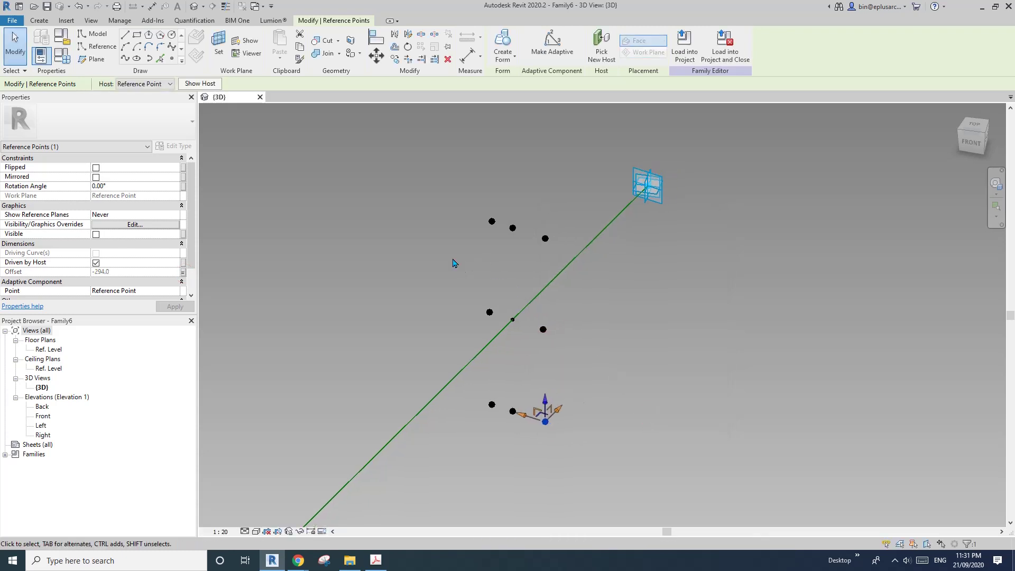
middle_drag(312, 223, 366, 217)
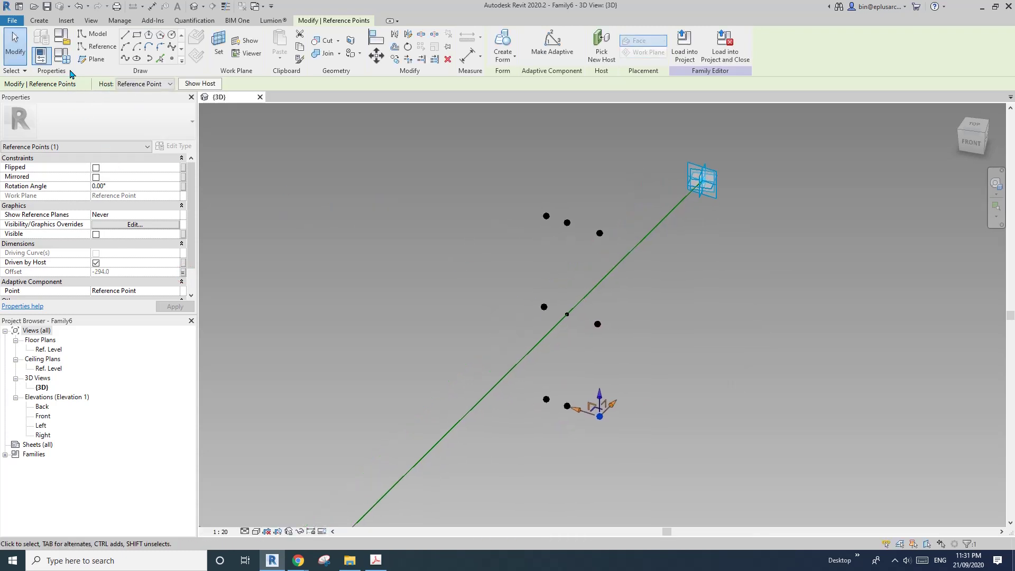
click(63, 55)
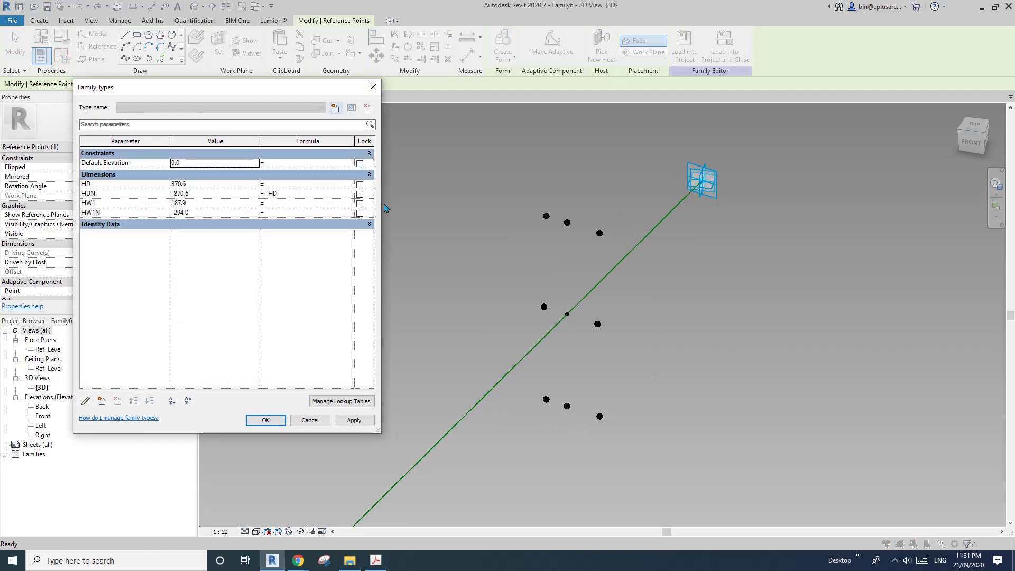
click(894, 560)
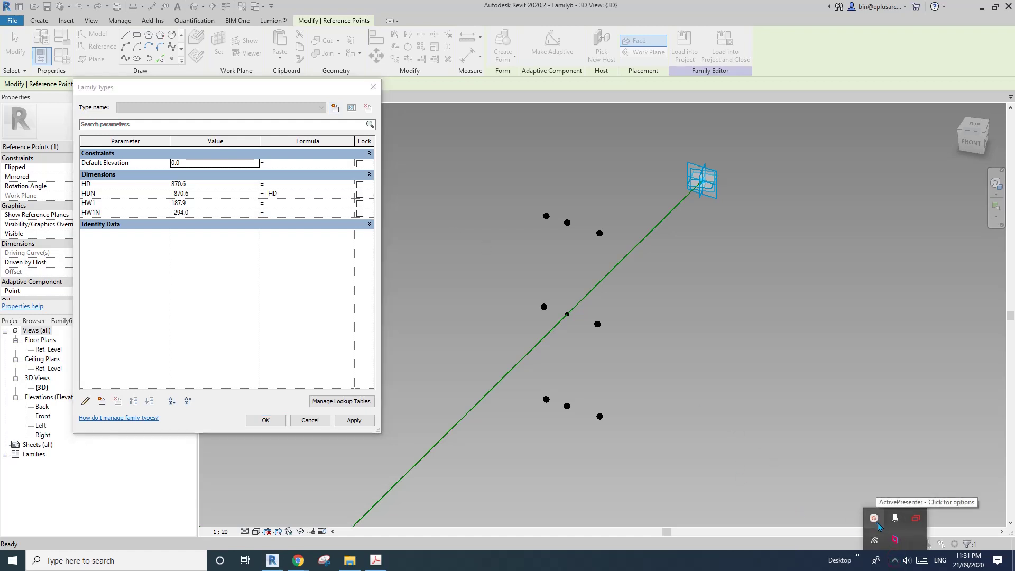
click(875, 519)
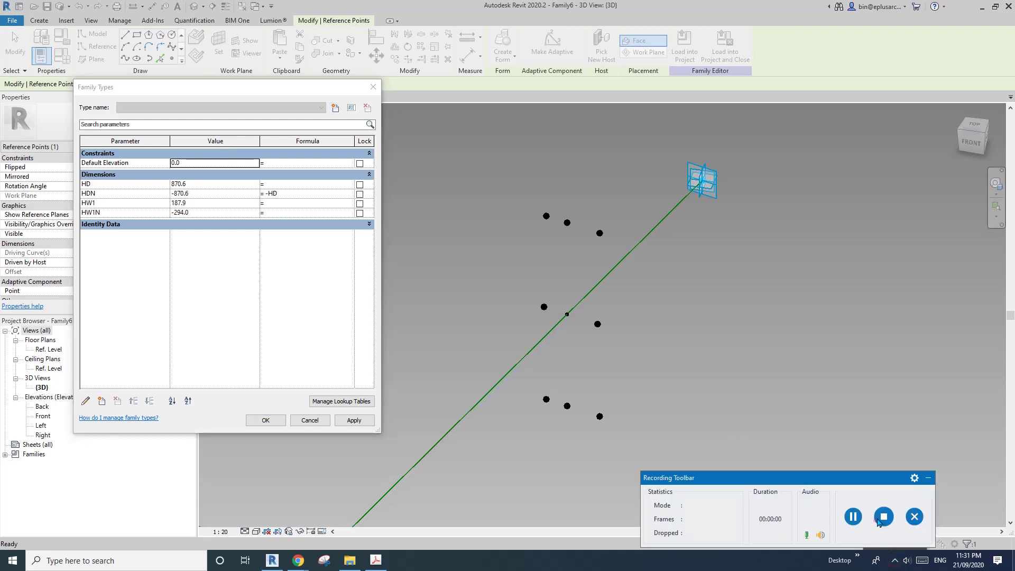
click(852, 517)
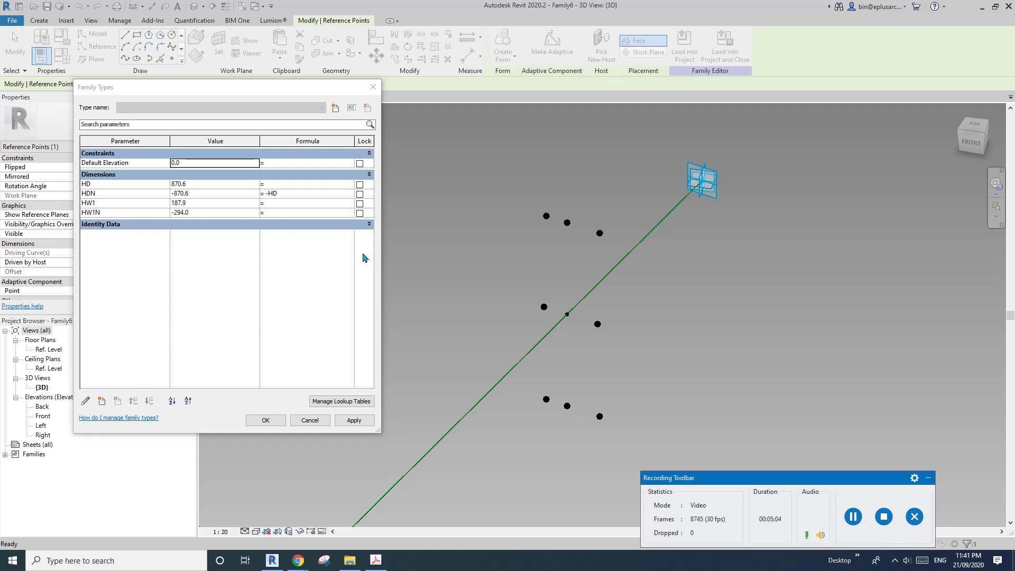
click(928, 478)
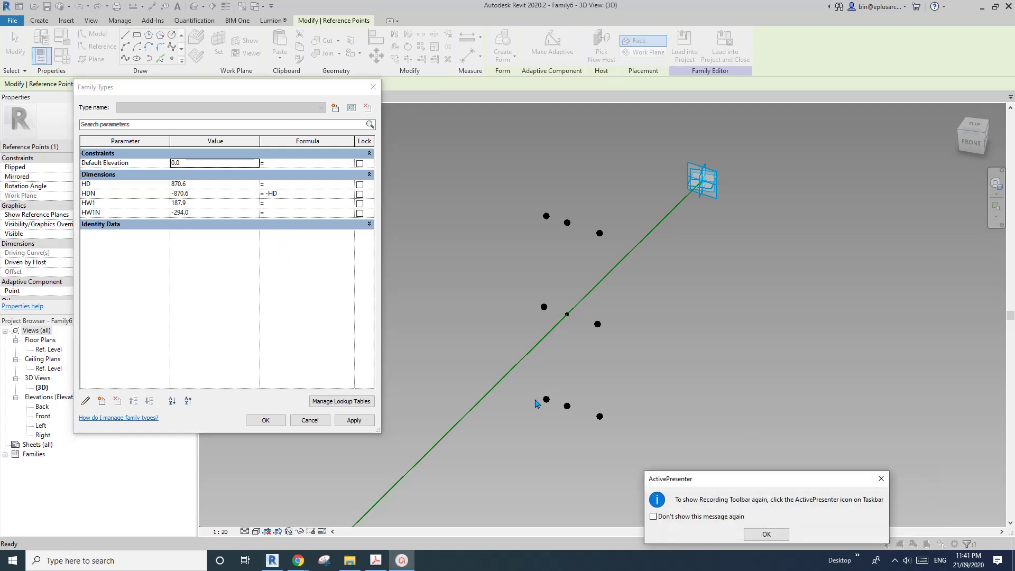
click(880, 479)
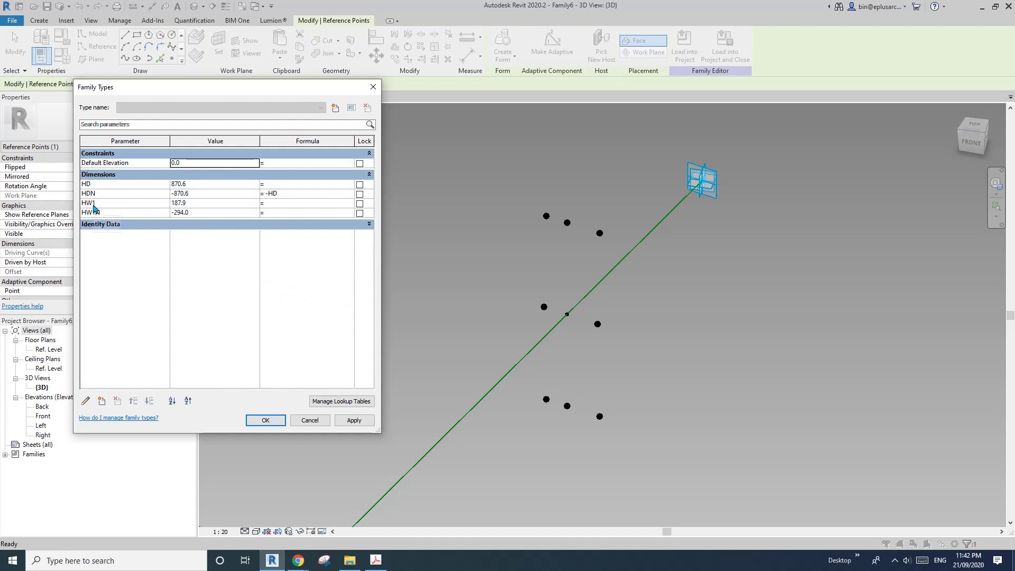
Give the HW1N parameter the formula -HW1 in the family types and apply it.
click(120, 204)
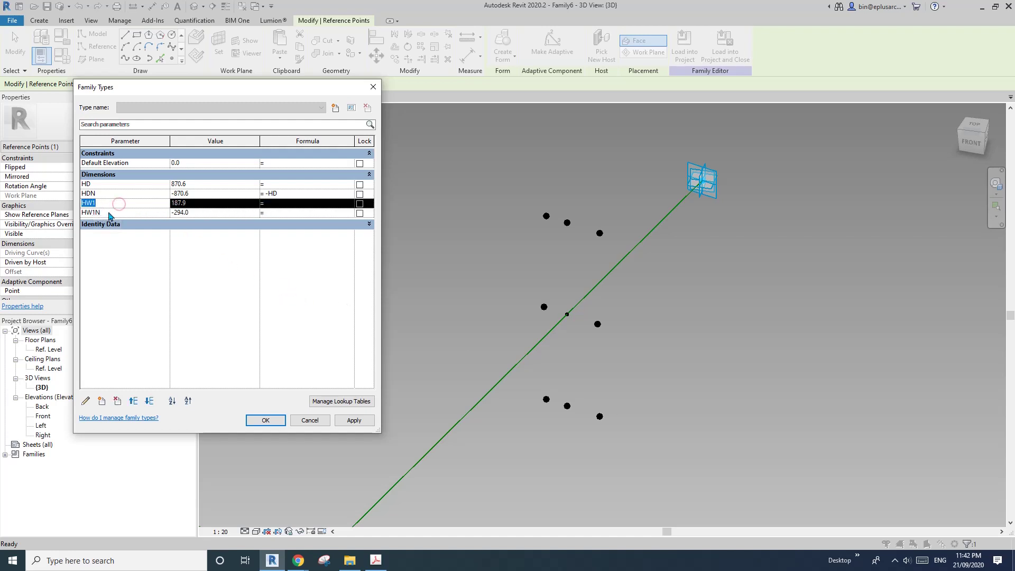
click(114, 213)
click(297, 212)
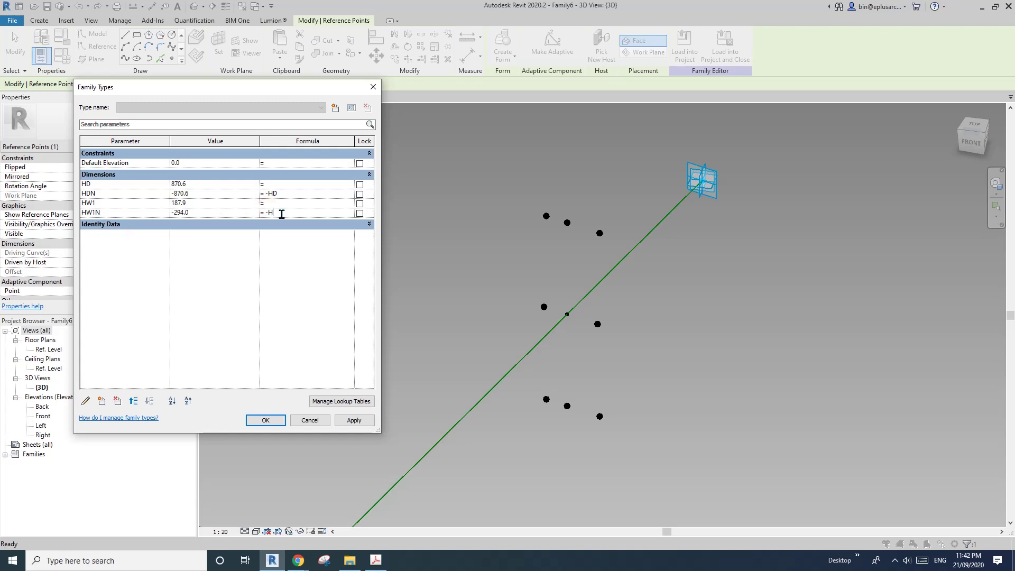
click(354, 420)
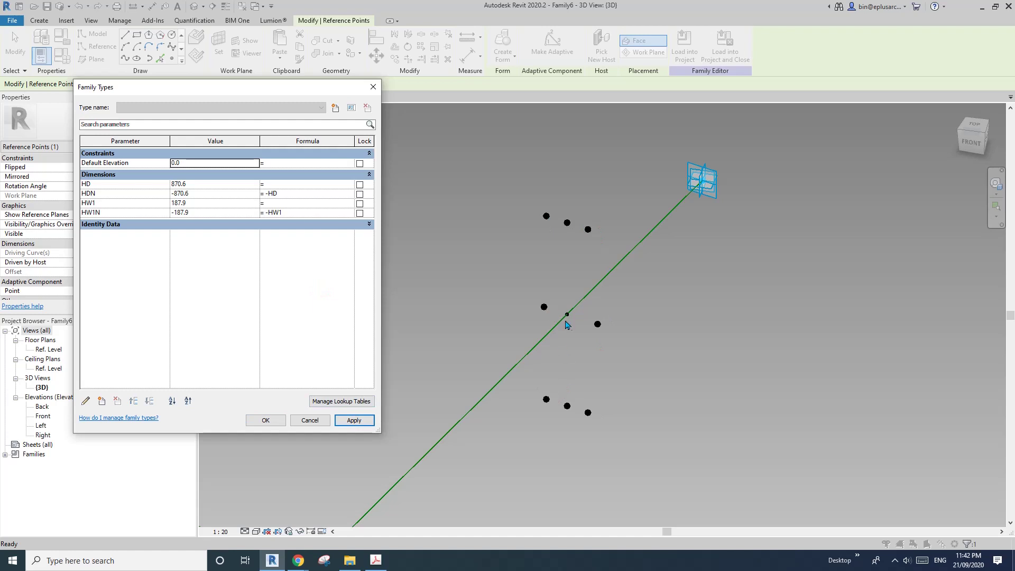
click(265, 422)
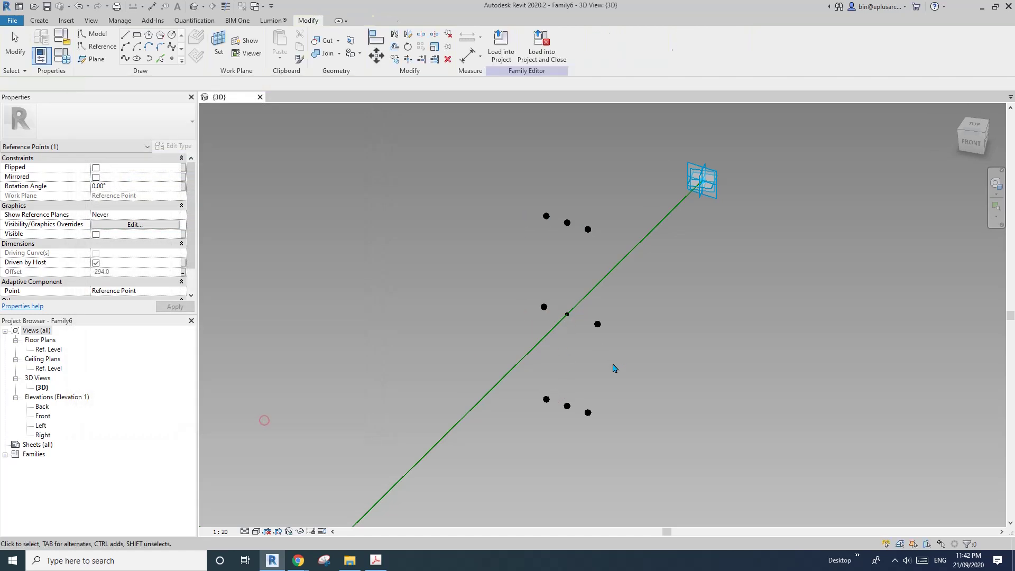
Associate the offset of the middle row's positive-side reference point with a new family length parameter named HW2, grouped under Dimensions.
shift+middle_drag(499, 331, 512, 310)
scroll(523, 317, up, 1)
click(548, 313)
drag(512, 309, 505, 310)
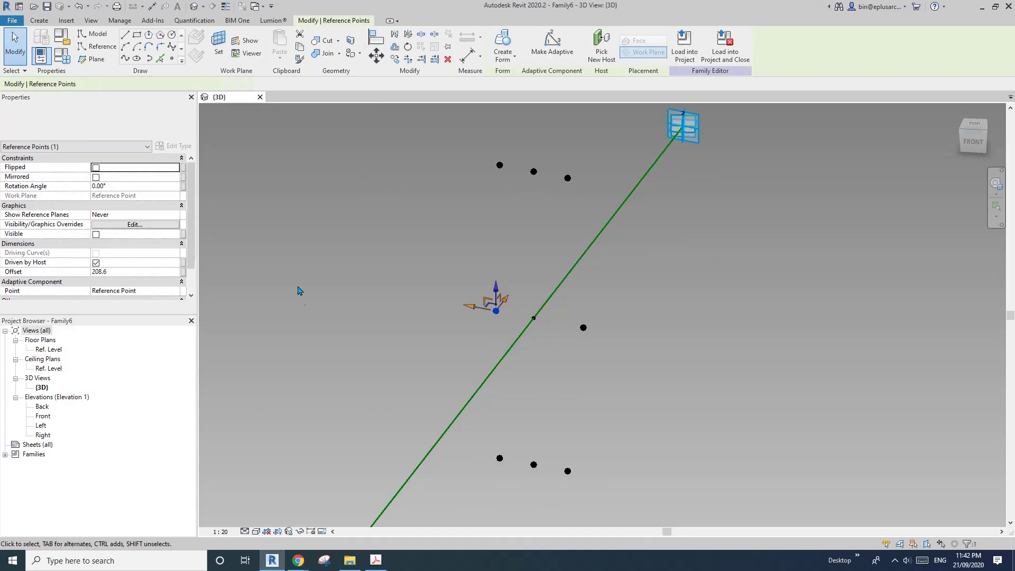
click(182, 272)
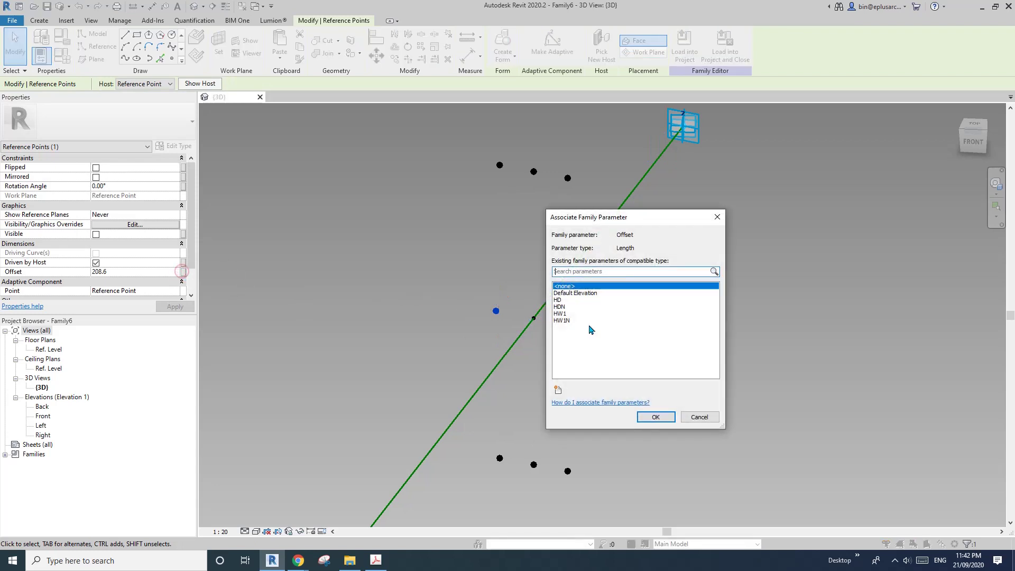
click(557, 390)
text(h)
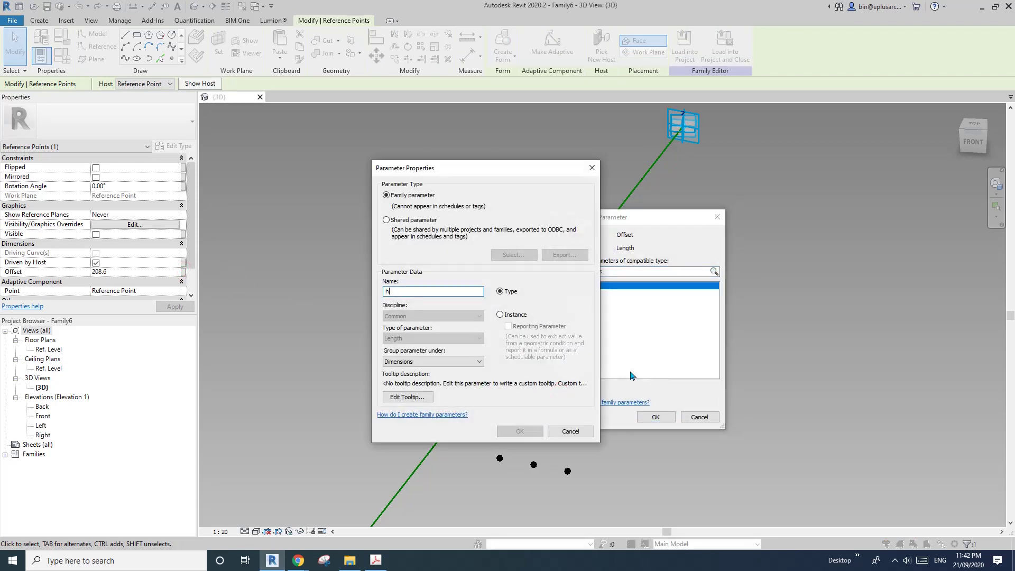
key(BackSpace)
text(HW1)
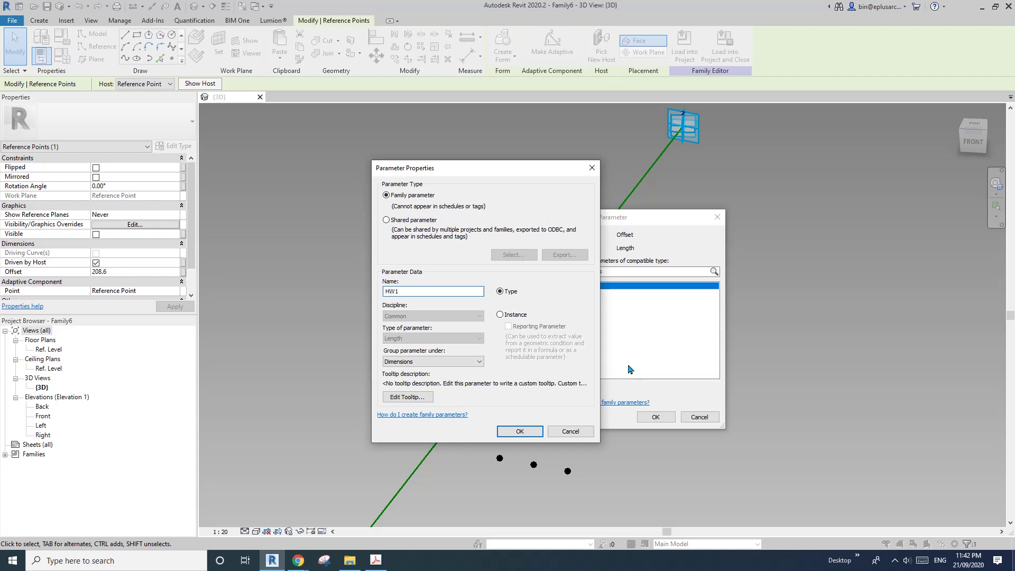
click(532, 429)
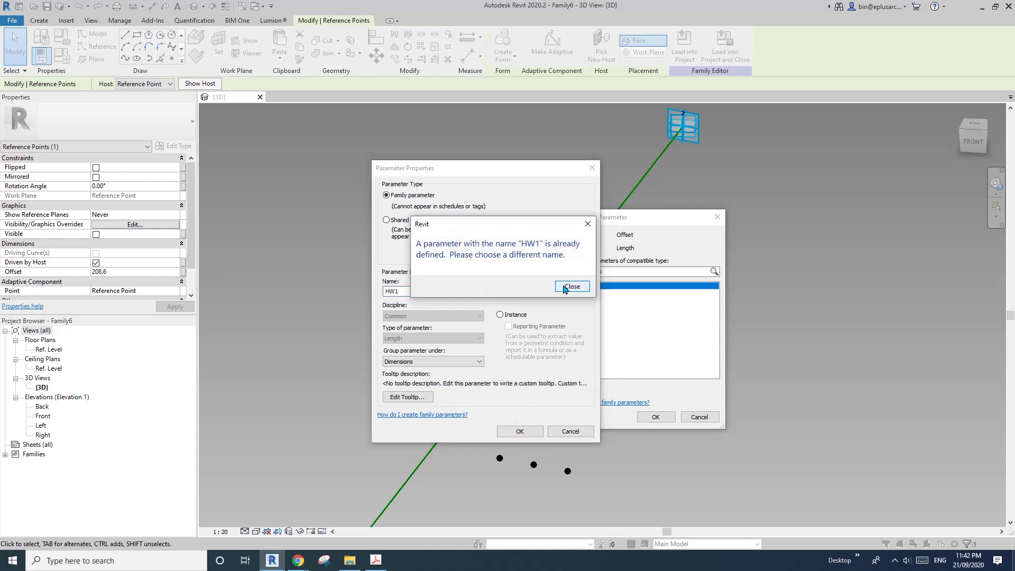
click(571, 286)
click(420, 291)
key(BackSpace)
text(2)
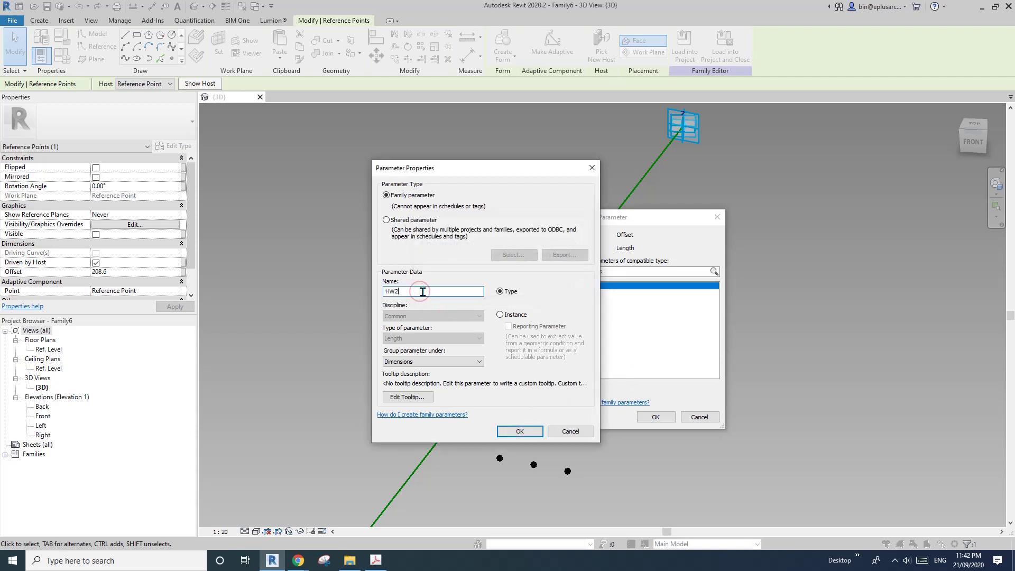
click(519, 431)
click(654, 417)
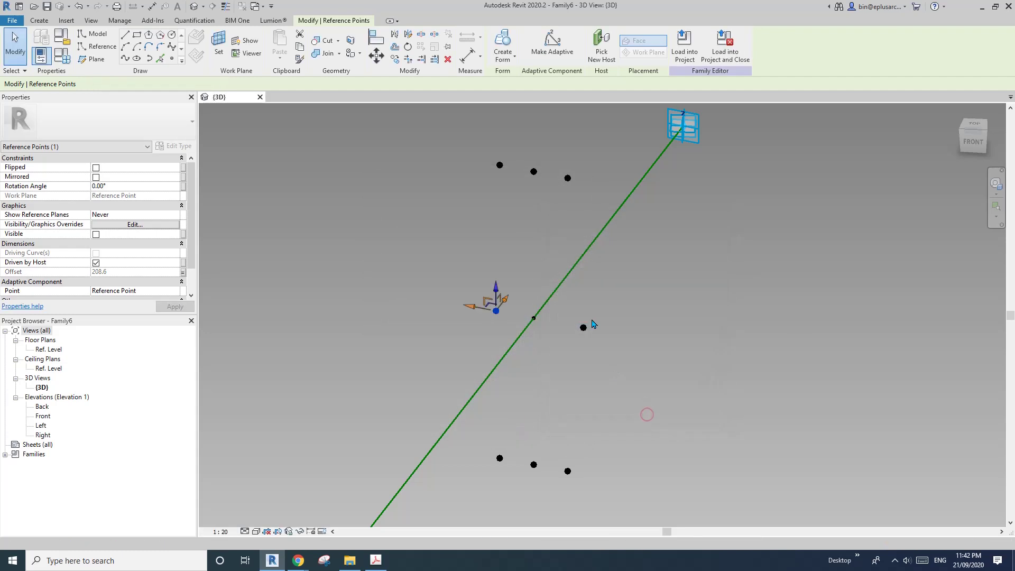
Associate the offset of the middle row's negative-side reference point with a new family length parameter named HW2N, grouped under Dimensions.
click(585, 328)
click(184, 274)
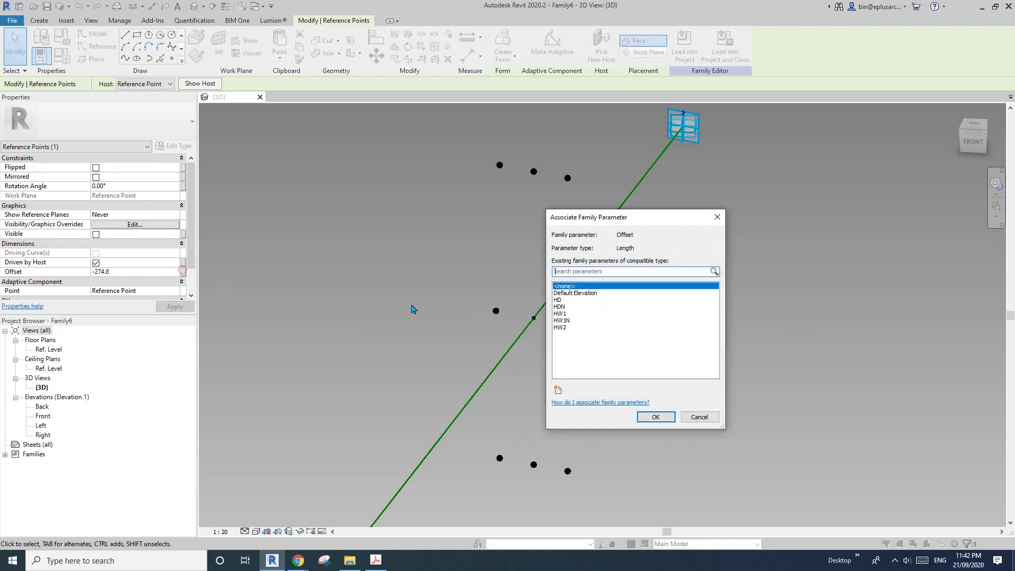
click(559, 391)
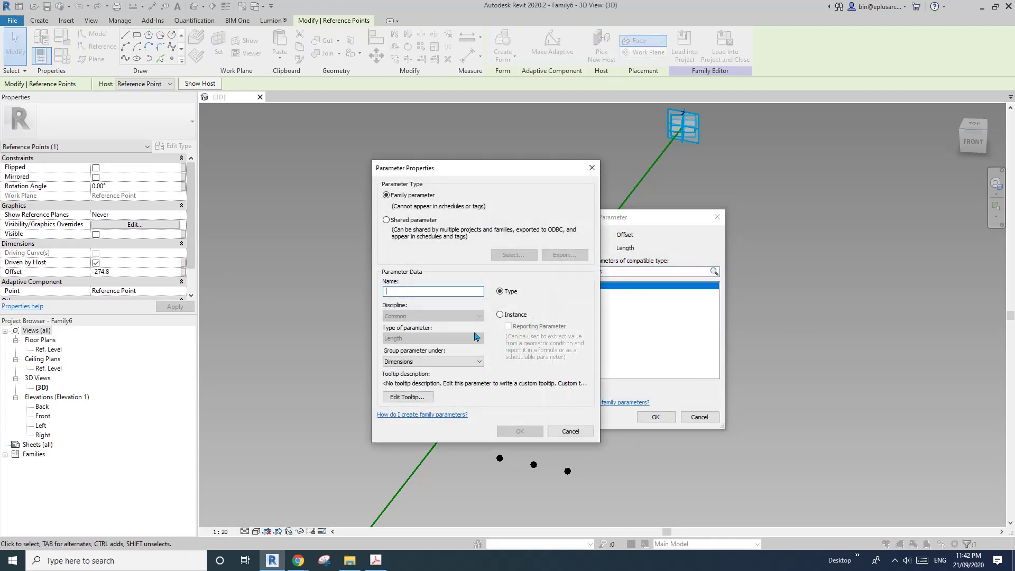
text(HW2N)
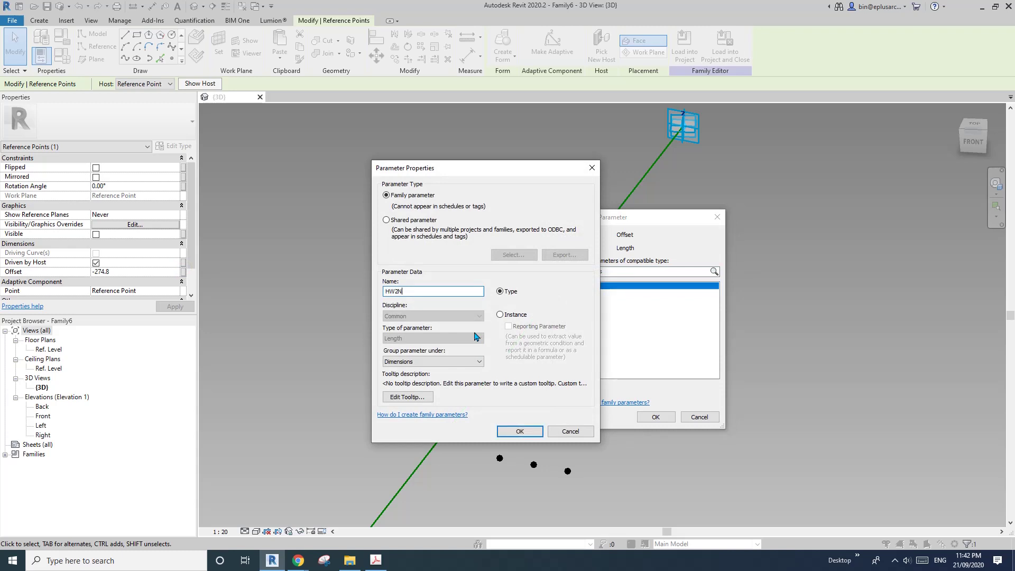
click(519, 431)
click(655, 416)
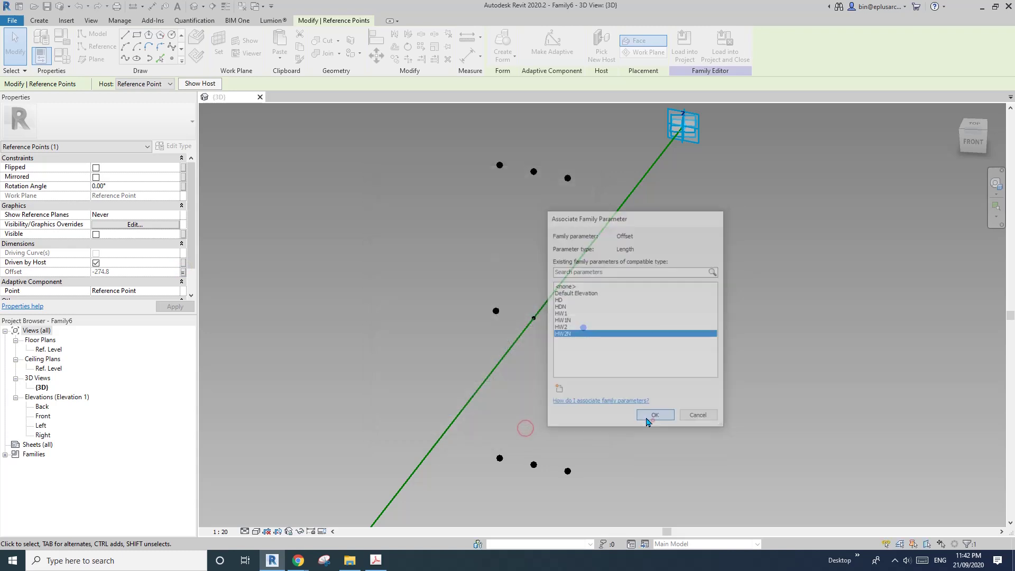
Give the HW2N parameter the formula -HW2 in the family types, apply it and close the dialog.
click(63, 62)
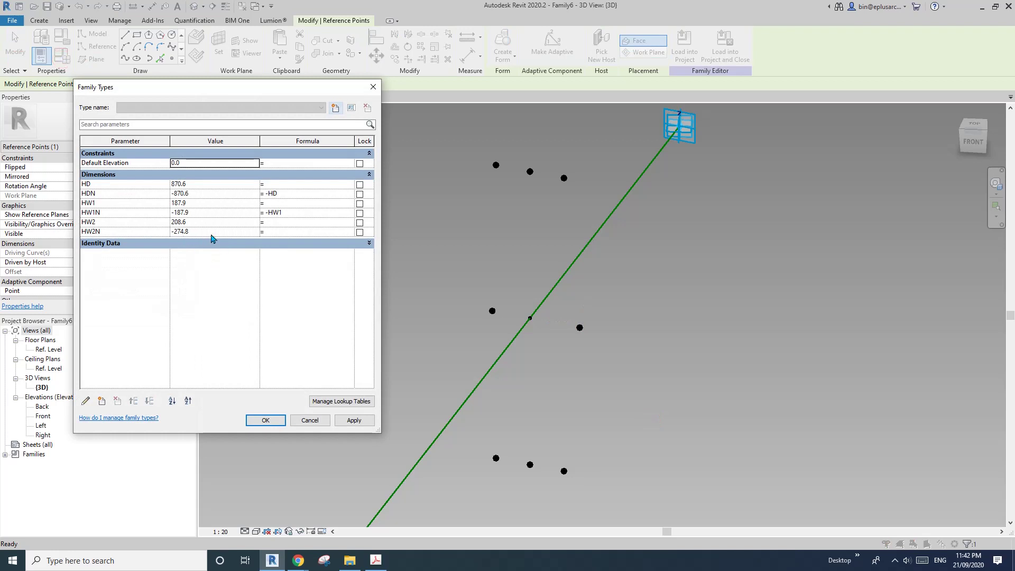
click(278, 233)
text(-)
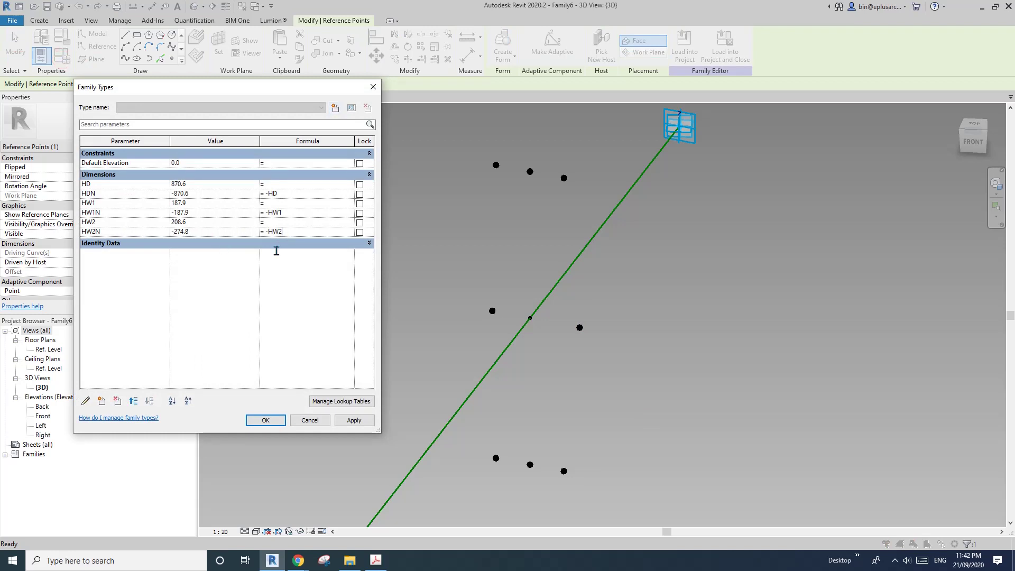
text(HW2)
click(352, 420)
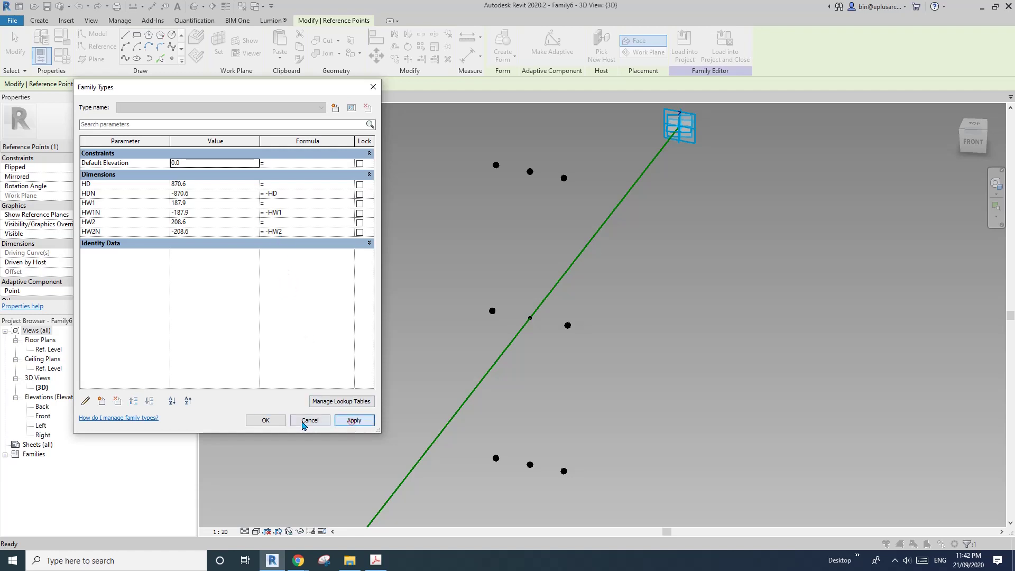
click(276, 418)
scroll(500, 334, down, 1)
key(Escape)
Create a spline through the upper, middle and lower positive-side reference points and make it a reference line.
shift+middle_drag(503, 328, 479, 330)
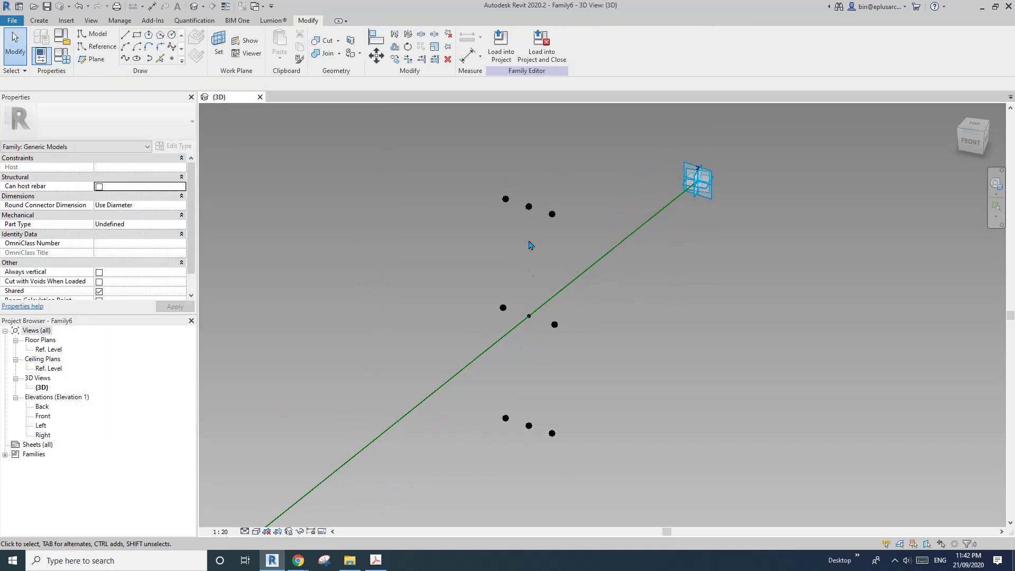
drag(474, 174, 522, 327)
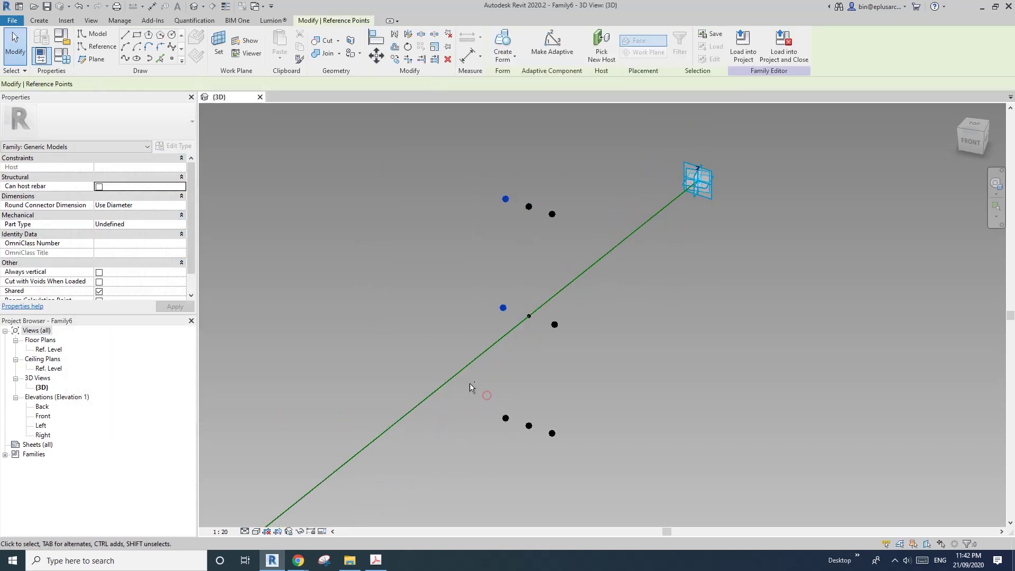
ctrl+click(496, 408)
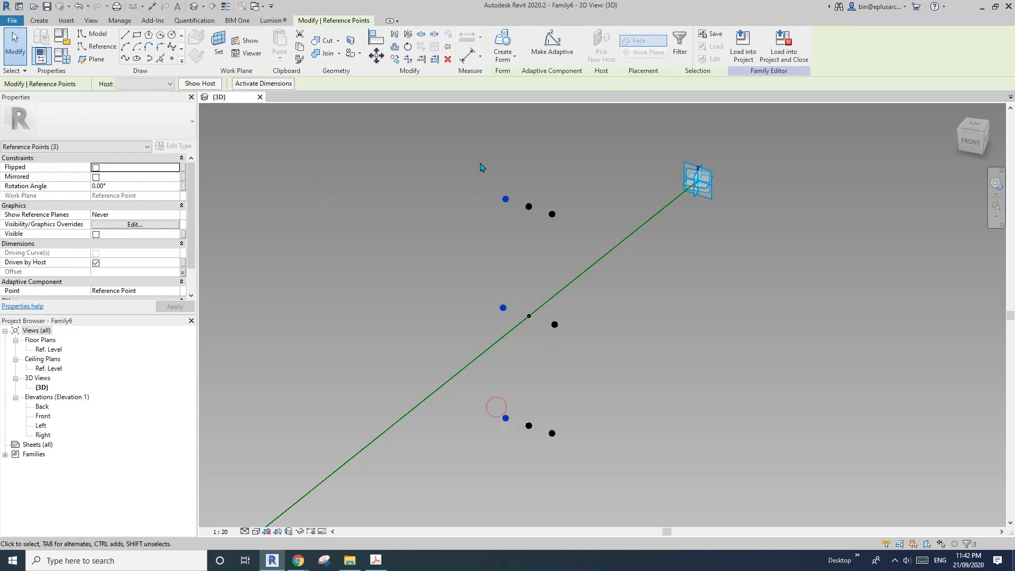
click(136, 59)
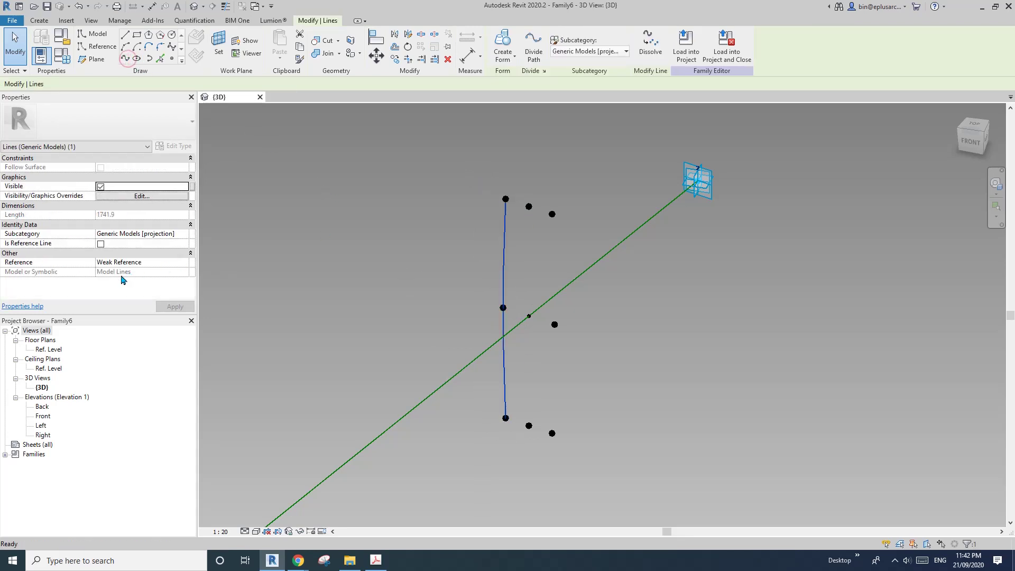
Connect the upper row's two outer reference points with a spline and make it a reference line.
drag(446, 165, 522, 222)
drag(590, 244, 590, 243)
click(125, 59)
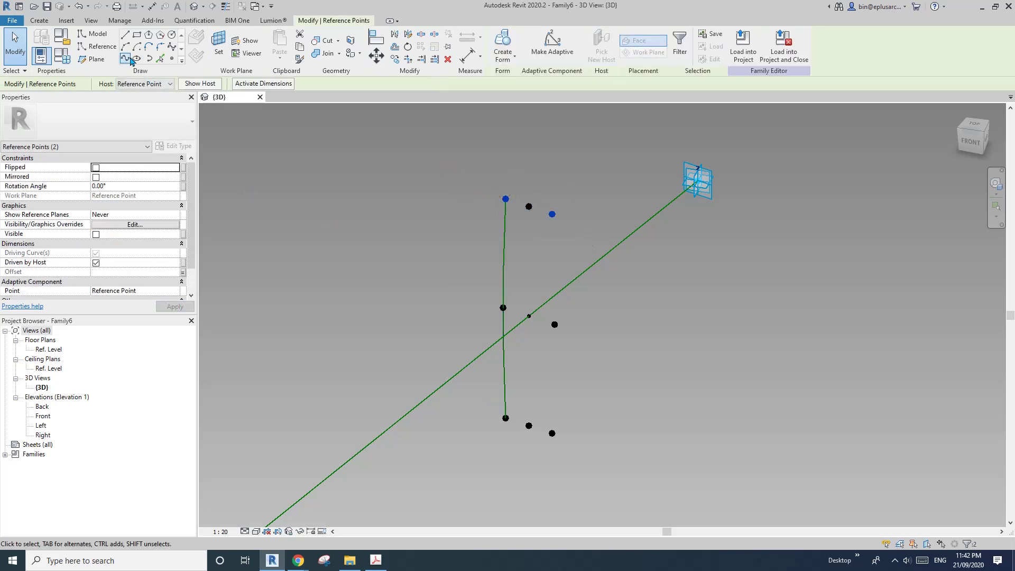
click(101, 244)
middle_drag(700, 325, 684, 312)
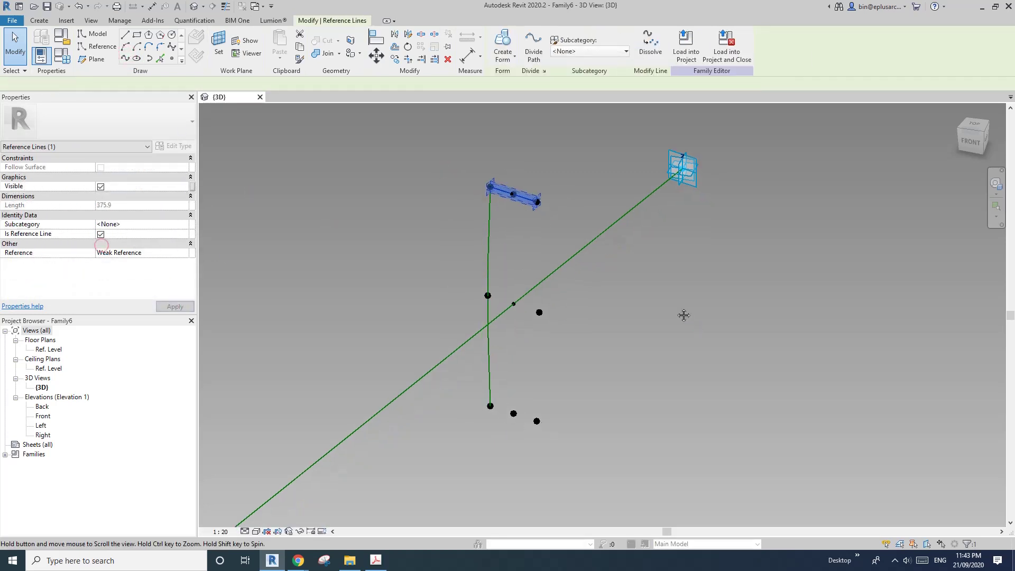
Create a spline through the upper, middle and lower negative-side reference points and make it a reference line.
drag(520, 169, 592, 467)
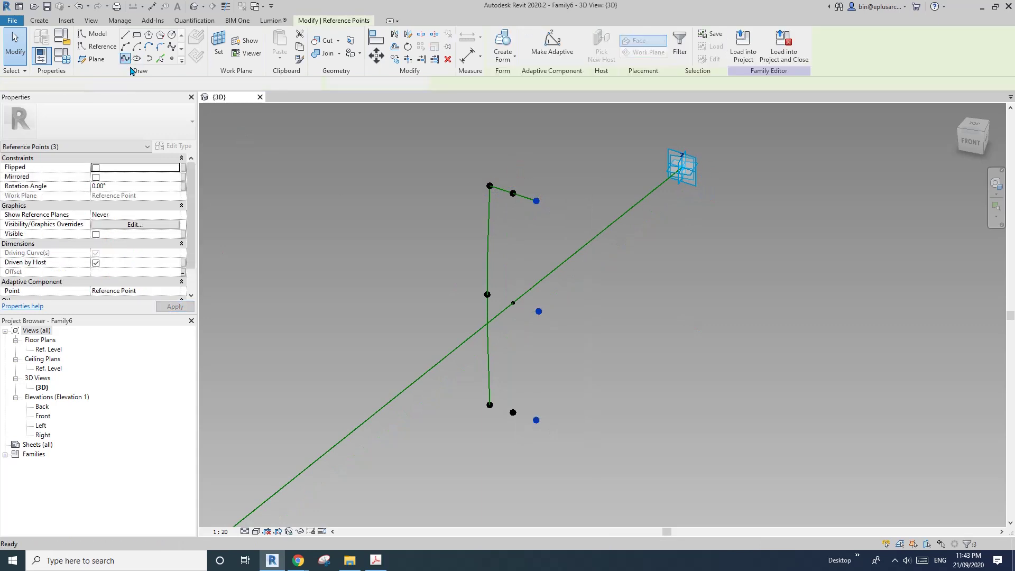
click(125, 58)
click(104, 247)
Close the profile with a spline between the lower row's two outer reference points and make it a reference line.
drag(470, 388, 539, 428)
drag(464, 389, 502, 422)
ctrl+drag(526, 404, 548, 436)
click(126, 63)
click(125, 58)
click(102, 271)
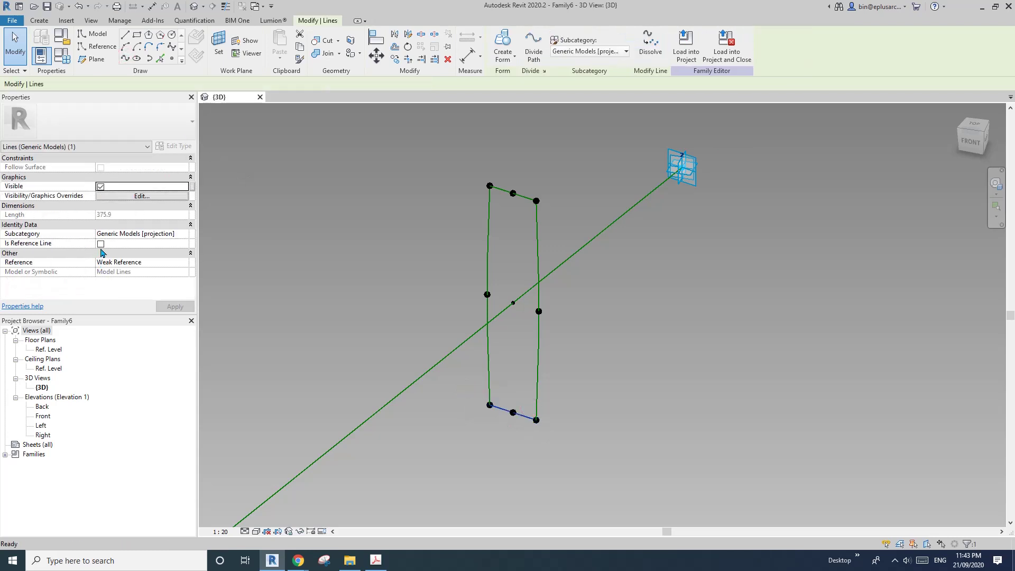
click(582, 254)
Select the connected chain of profile reference lines to check the loop, and clear the selection.
key(Tab)
click(537, 233)
middle_drag(583, 246, 552, 256)
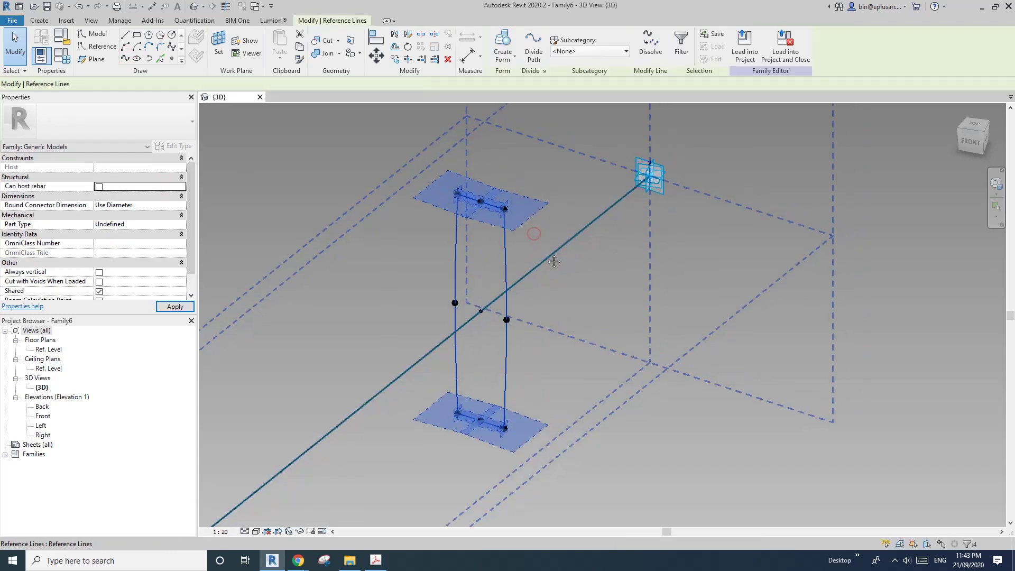
middle_drag(502, 341, 570, 243)
click(566, 301)
scroll(547, 303, down, 1)
shift+middle_drag(525, 309, 563, 311)
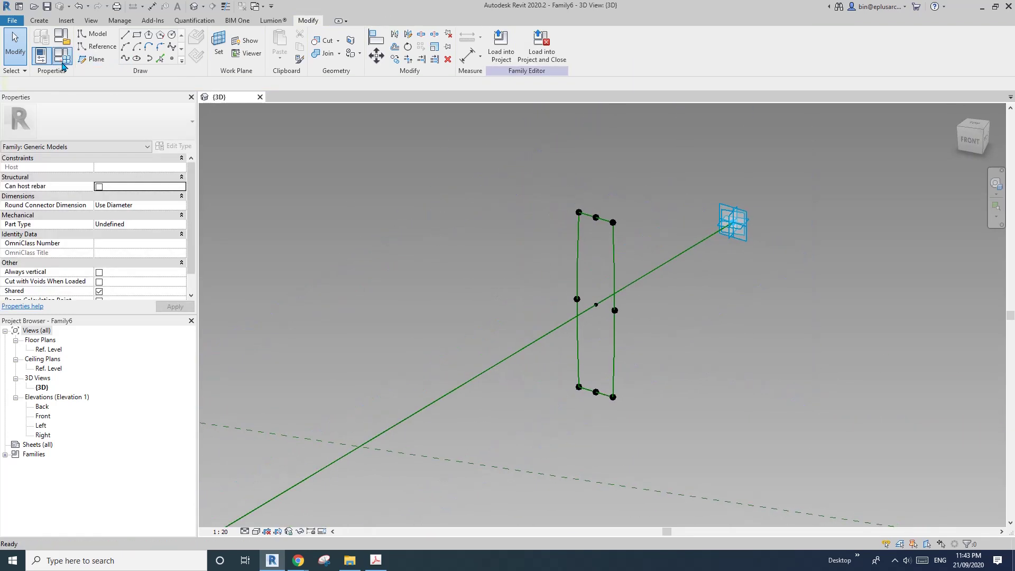
Open the family types and add a length type parameter named D, grouped under Dimensions.
click(62, 54)
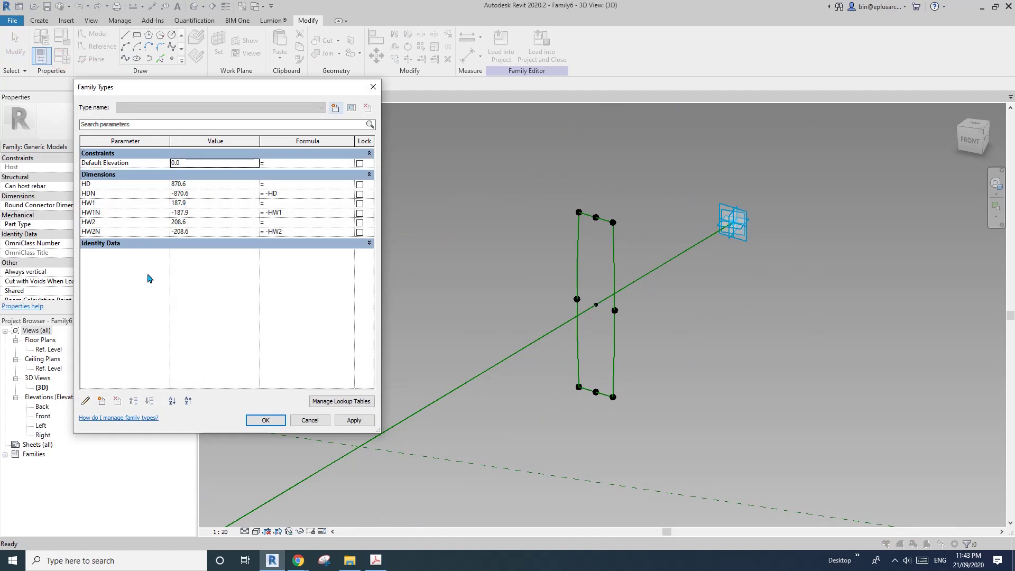
click(136, 270)
click(101, 400)
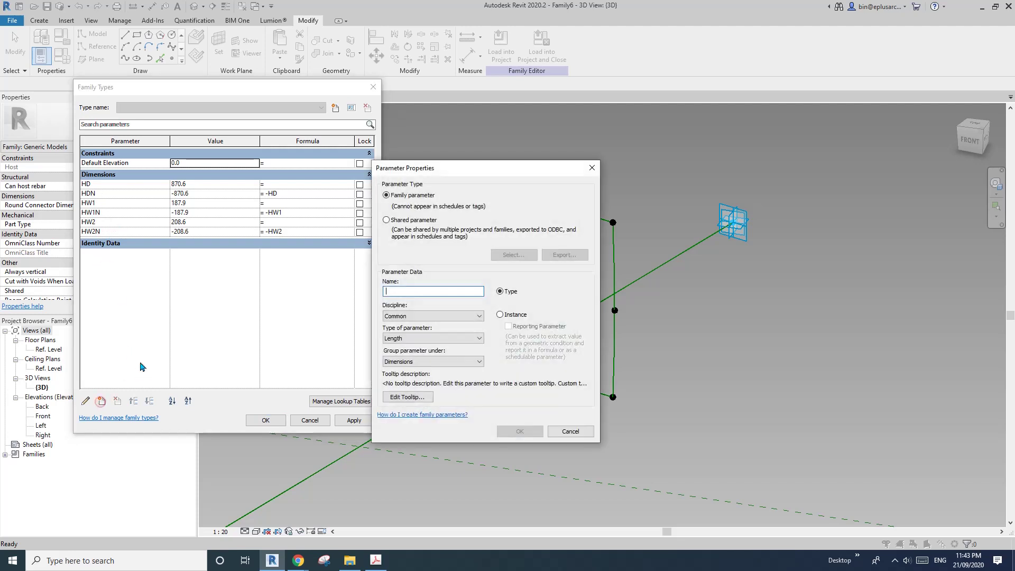
drag(454, 168, 292, 140)
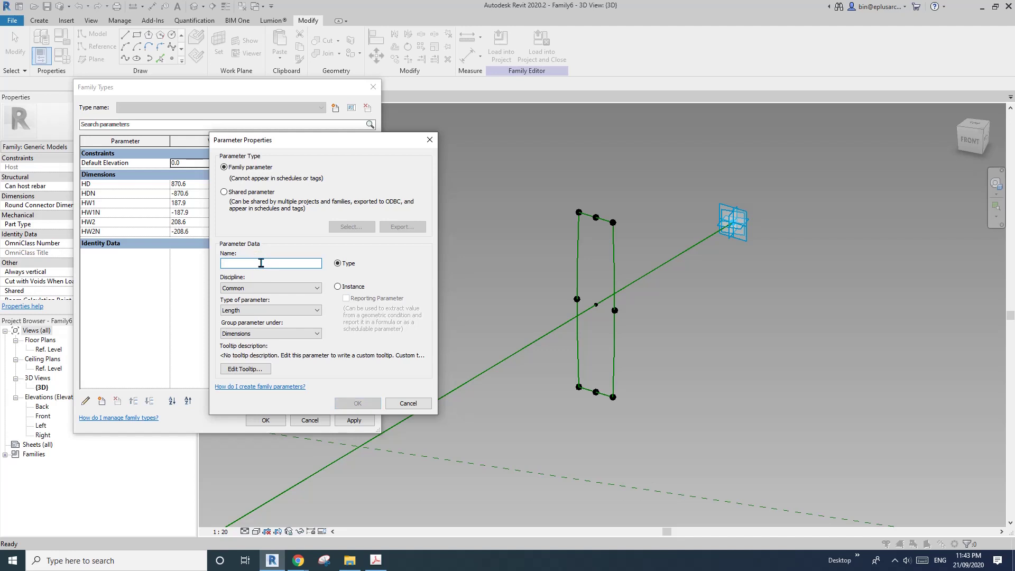
text(D)
click(358, 403)
Add two more length type parameters named W1 and W2, grouped under Dimensions.
click(101, 401)
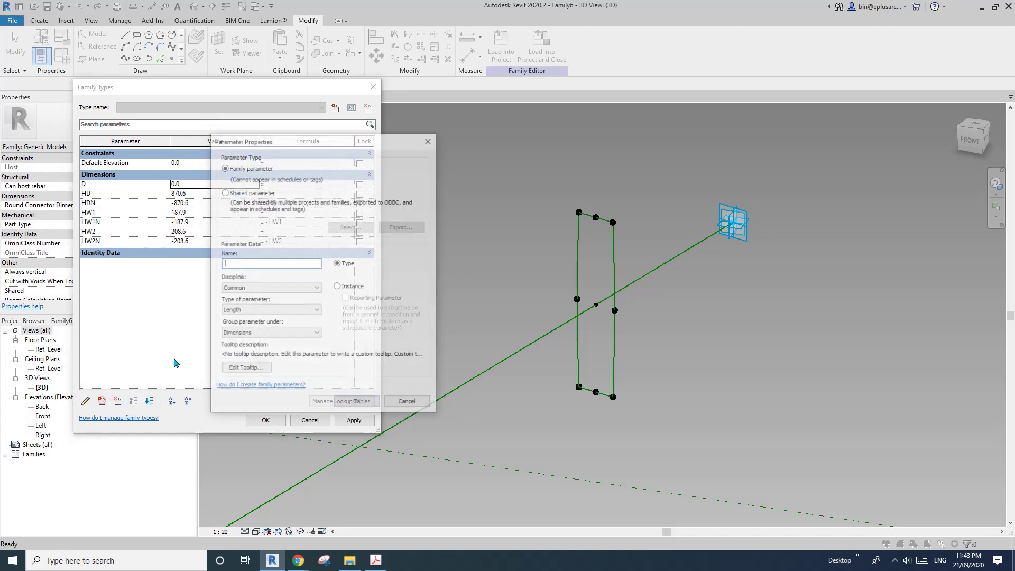
text(W1)
click(357, 403)
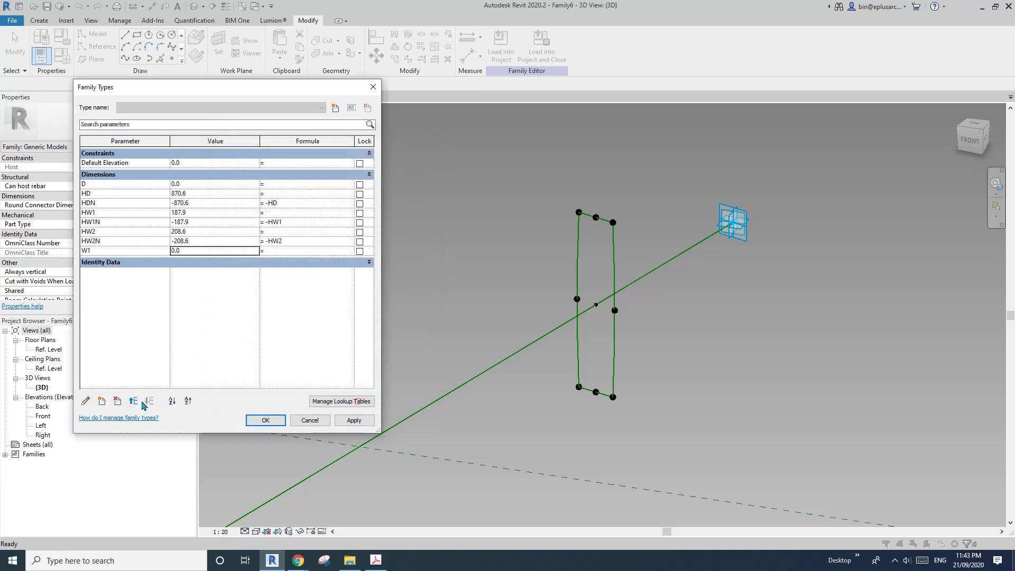
click(102, 401)
text(W2)
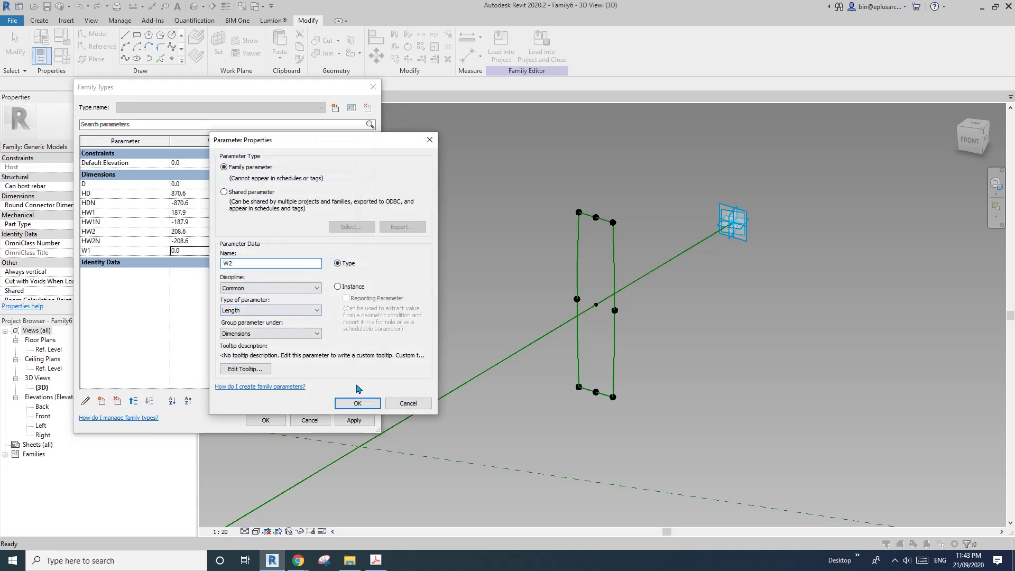
click(357, 403)
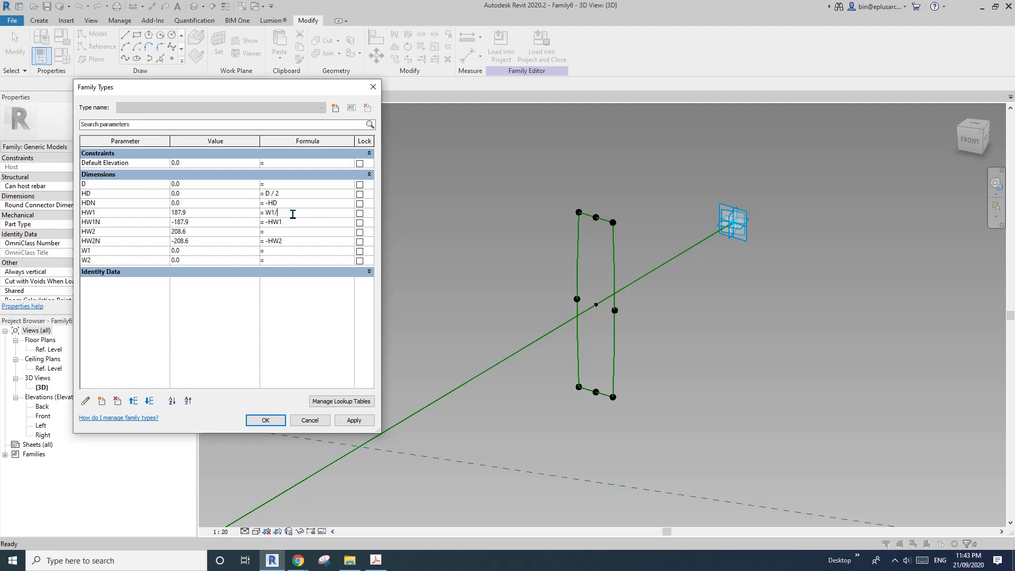
Set the formulas of HD, HW1 and HW2 to D / 2, W1 / 2 and W2 / 2.
click(281, 231)
click(233, 299)
click(100, 276)
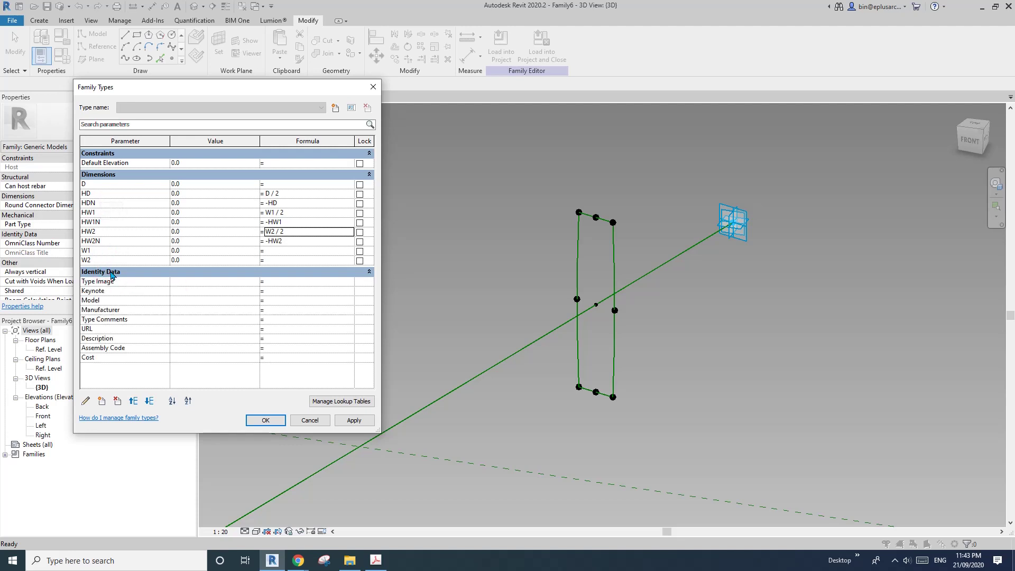
click(112, 274)
Regroup the HD and HDN parameters under Other.
click(130, 195)
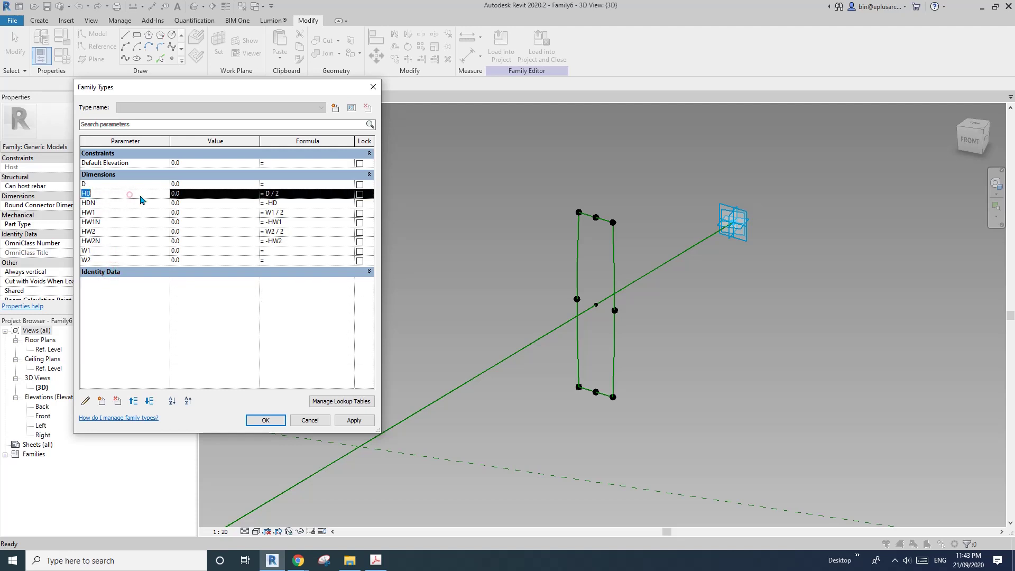
click(86, 402)
click(270, 333)
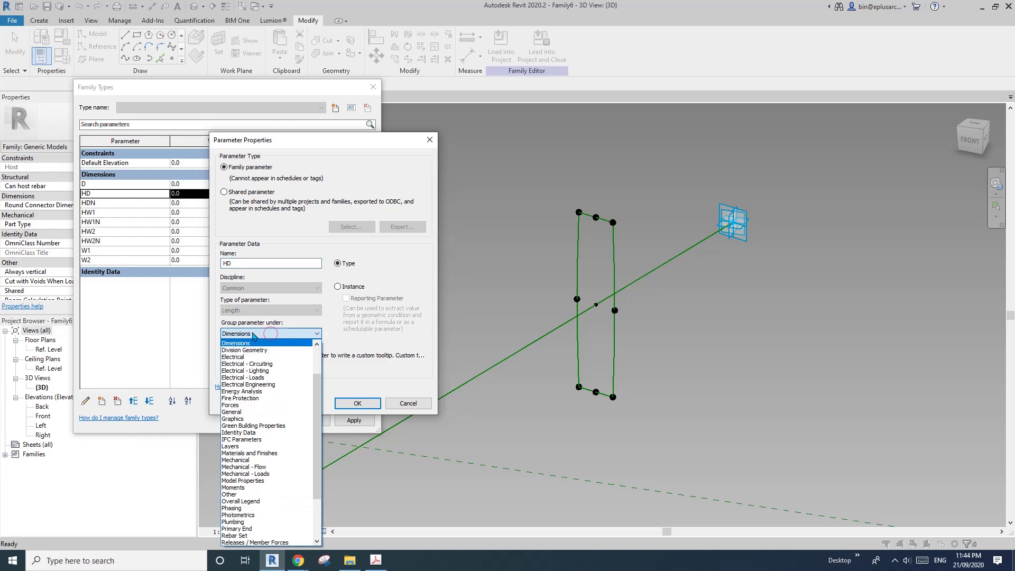
key(o)
click(378, 313)
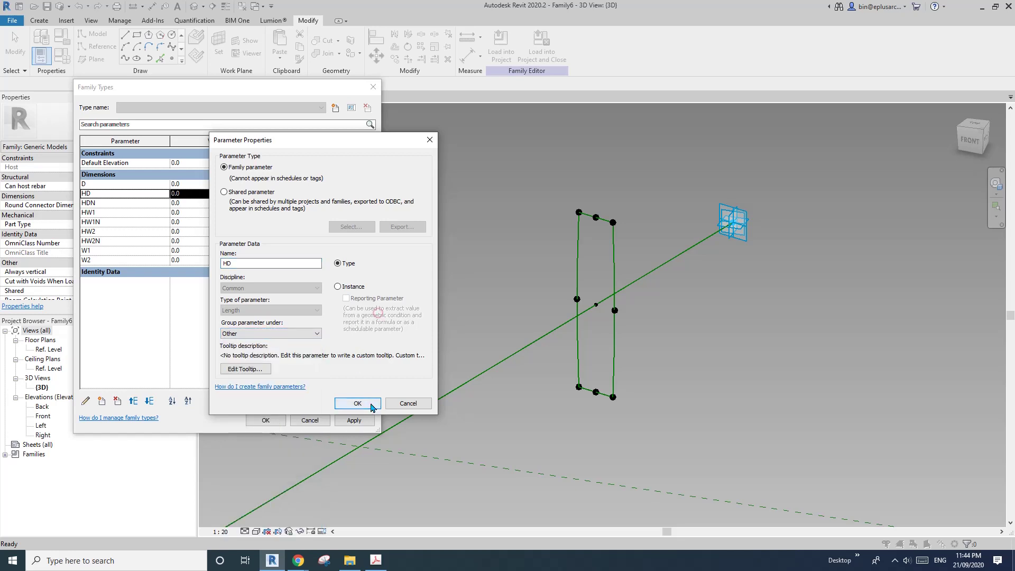
click(358, 403)
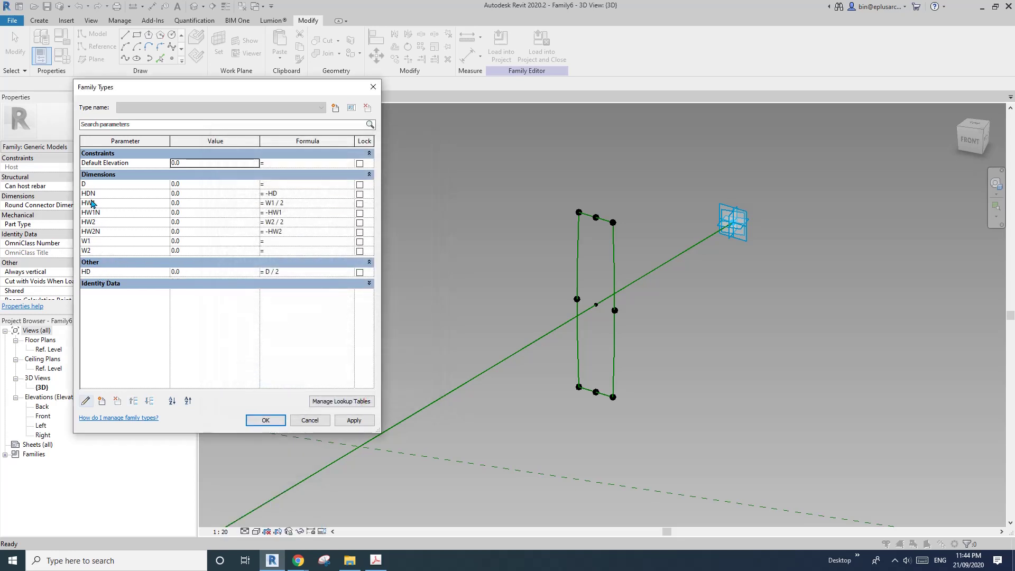
click(125, 194)
click(86, 401)
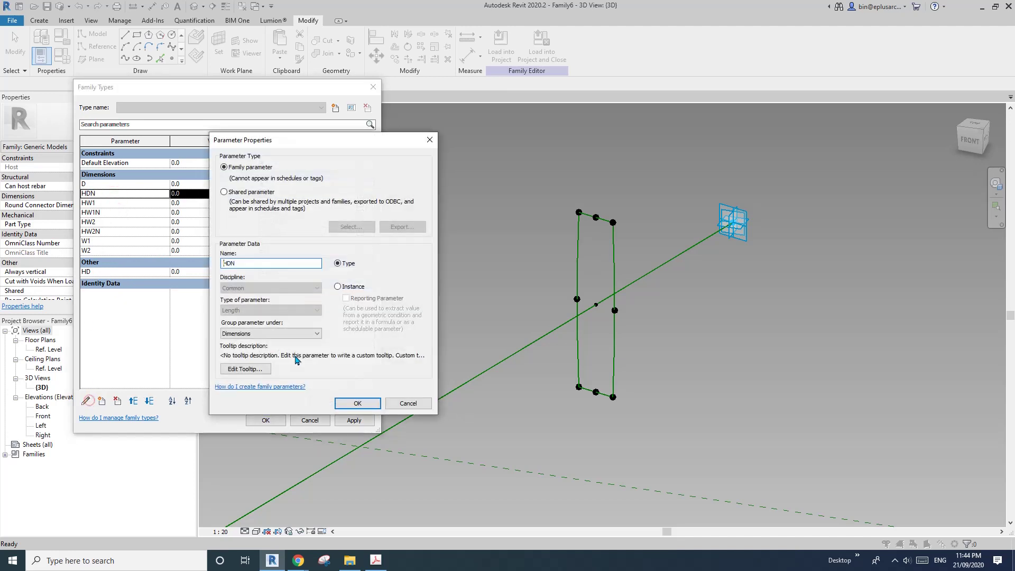
click(285, 334)
key(o)
click(378, 320)
click(357, 403)
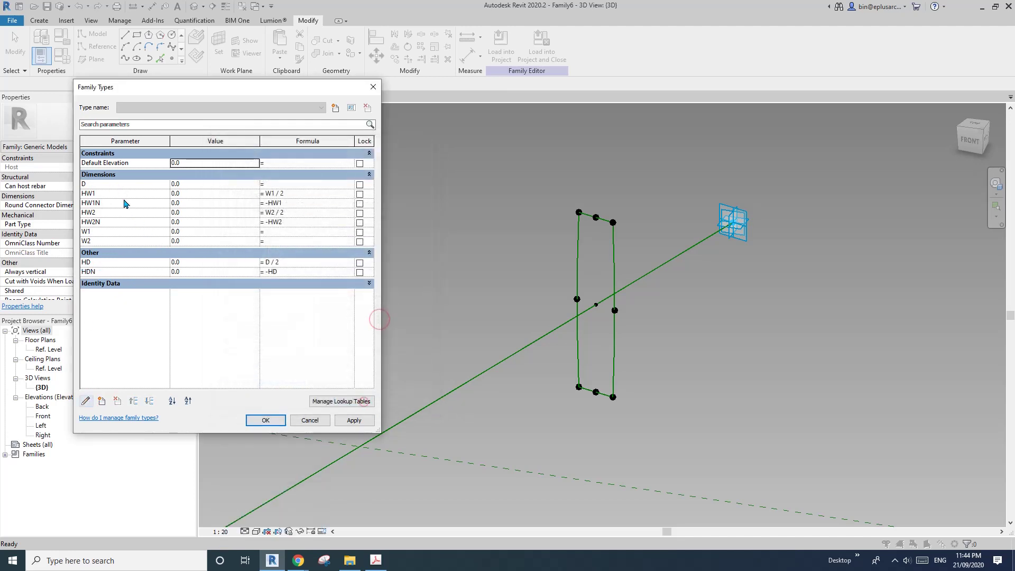
Regroup the HW1 and HW1N parameters under Other.
click(120, 194)
click(86, 401)
click(285, 334)
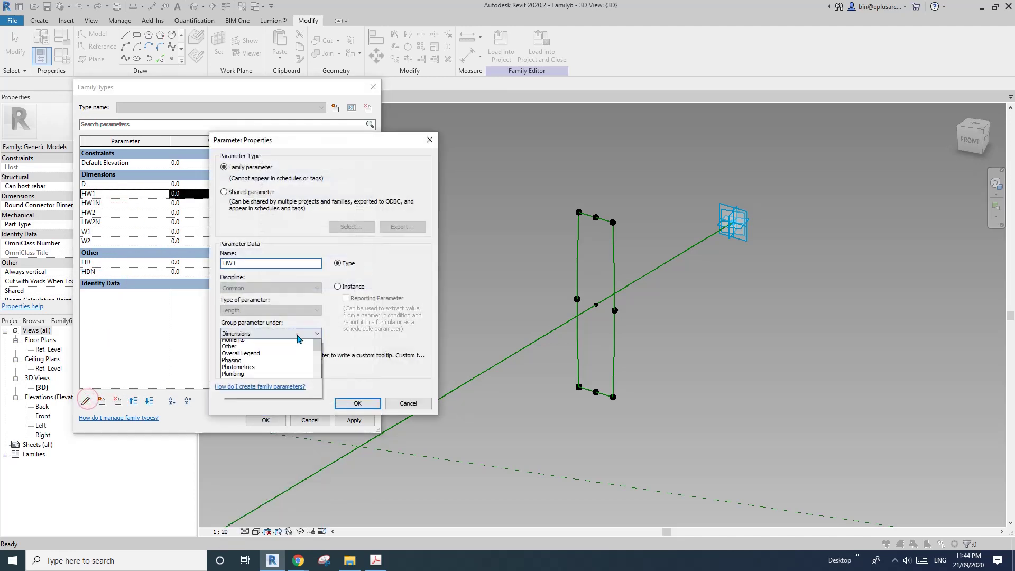
key(o)
click(378, 320)
click(357, 404)
click(108, 194)
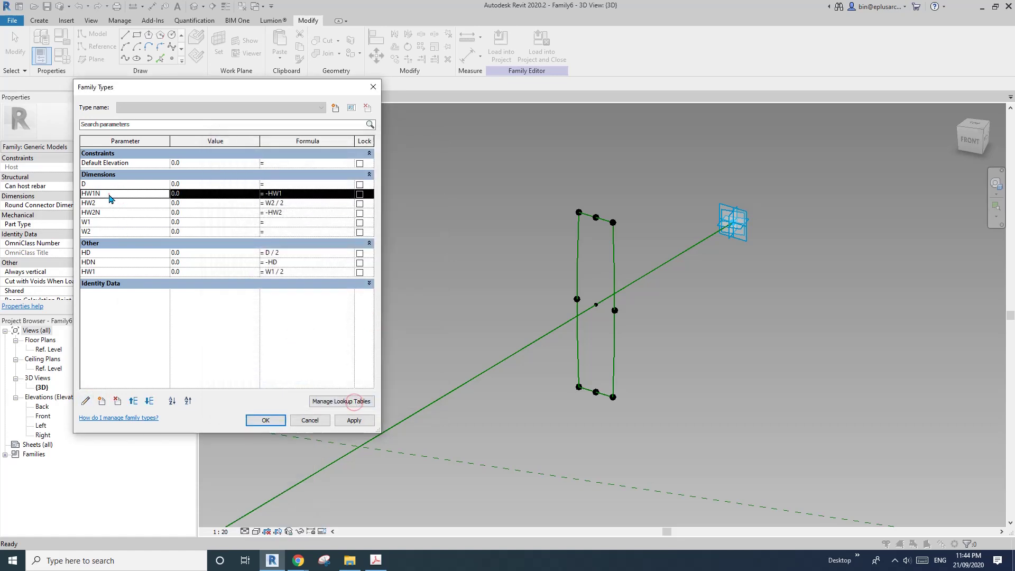
click(85, 401)
click(285, 333)
key(o)
click(379, 319)
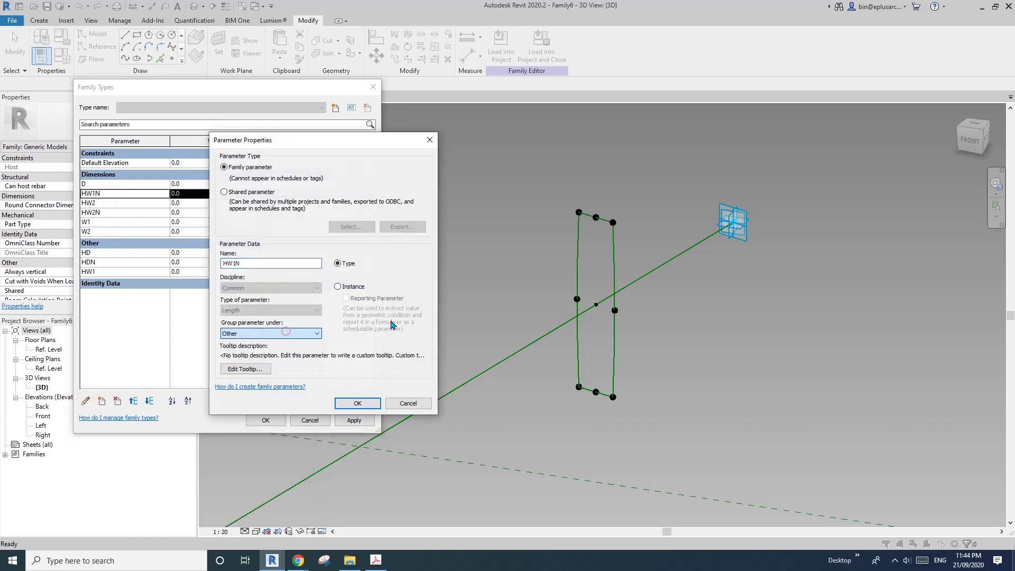
click(358, 403)
Regroup the HW2N and HW2 parameters under Other.
click(116, 205)
click(86, 401)
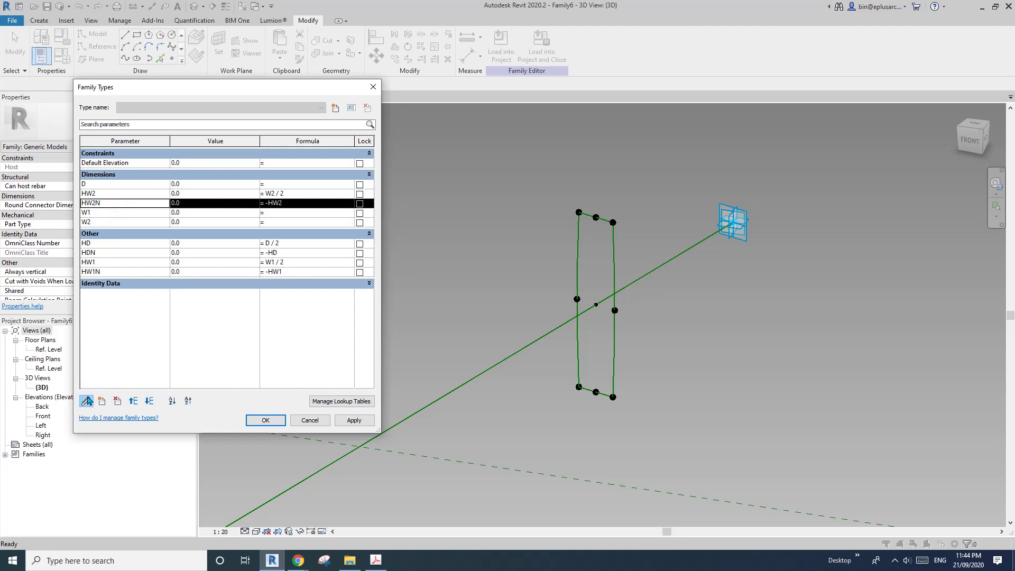
click(285, 334)
key(o)
click(386, 320)
click(372, 407)
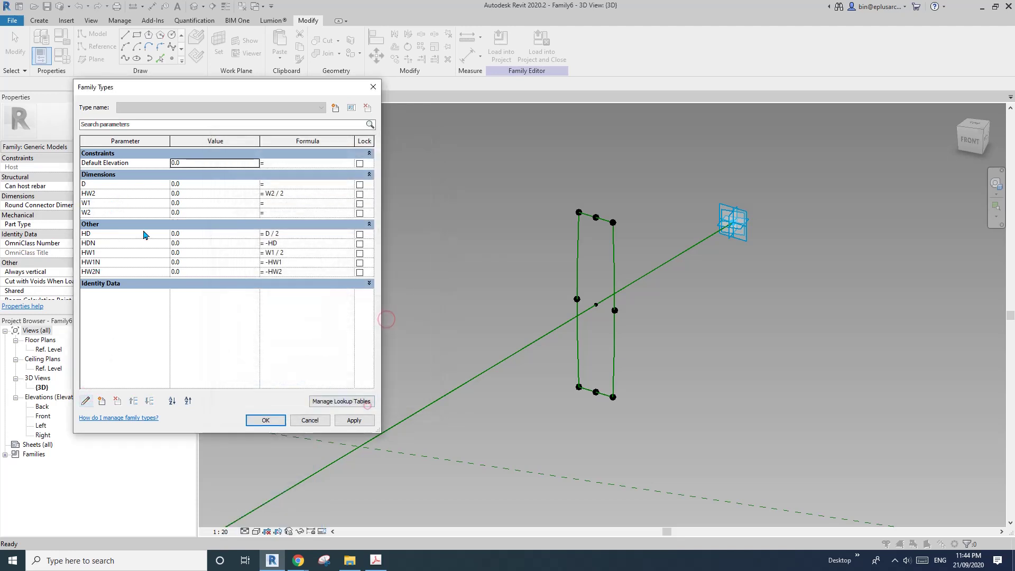
click(114, 193)
click(85, 401)
click(285, 333)
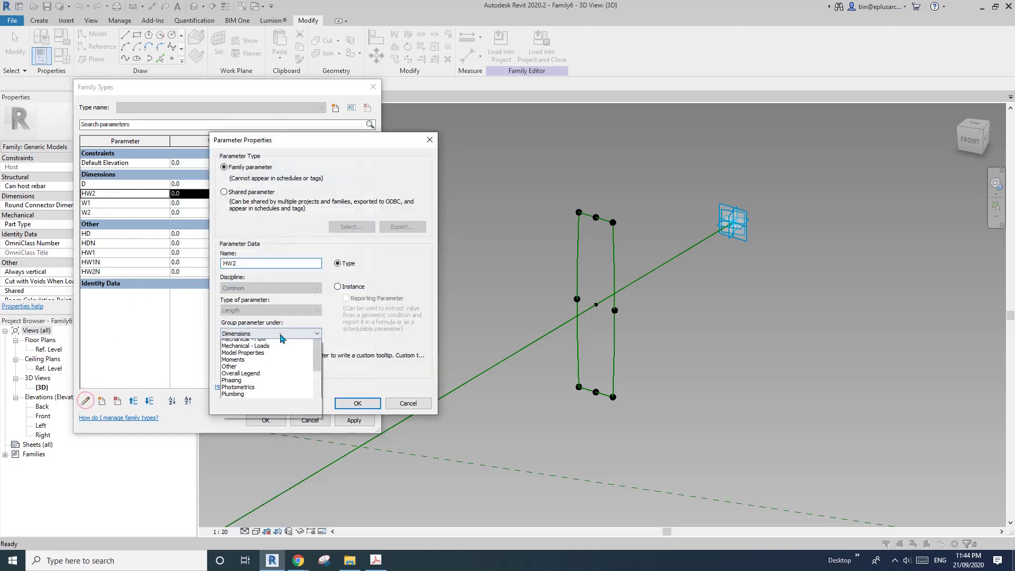
key(o)
click(348, 402)
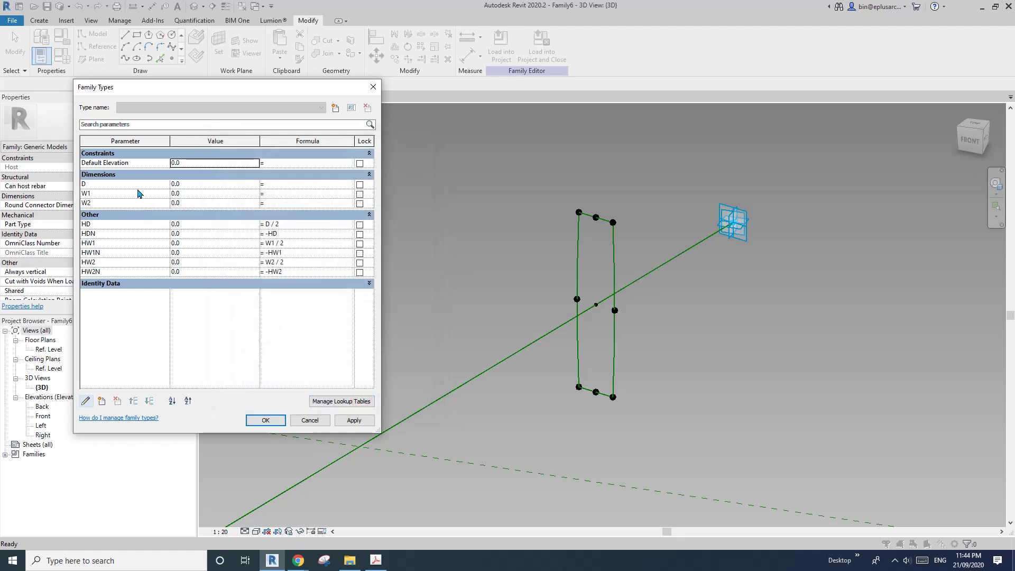
Set D to 500, W1 to 100 and W2 to 200, and apply the values to the profile.
click(209, 184)
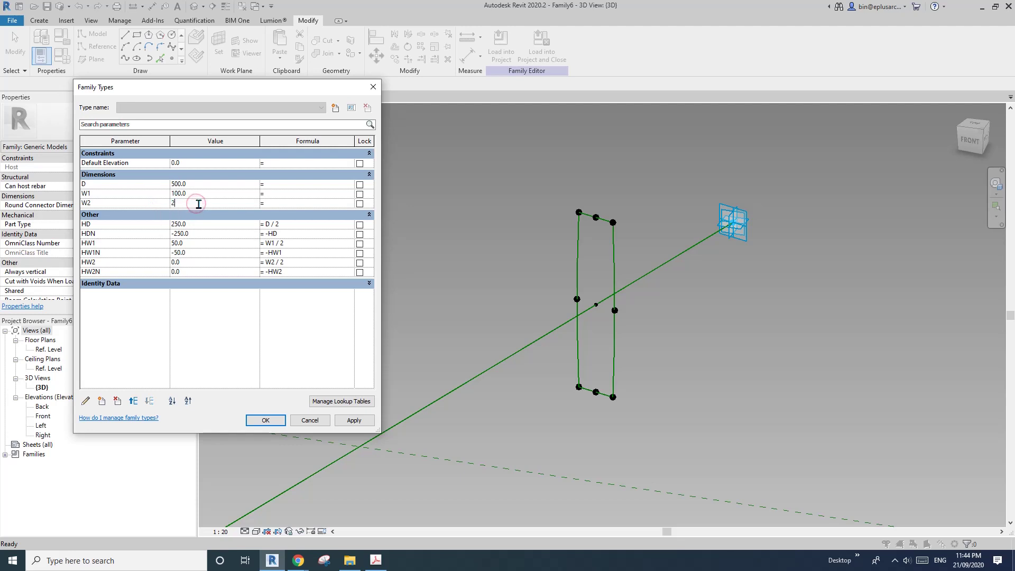
click(354, 421)
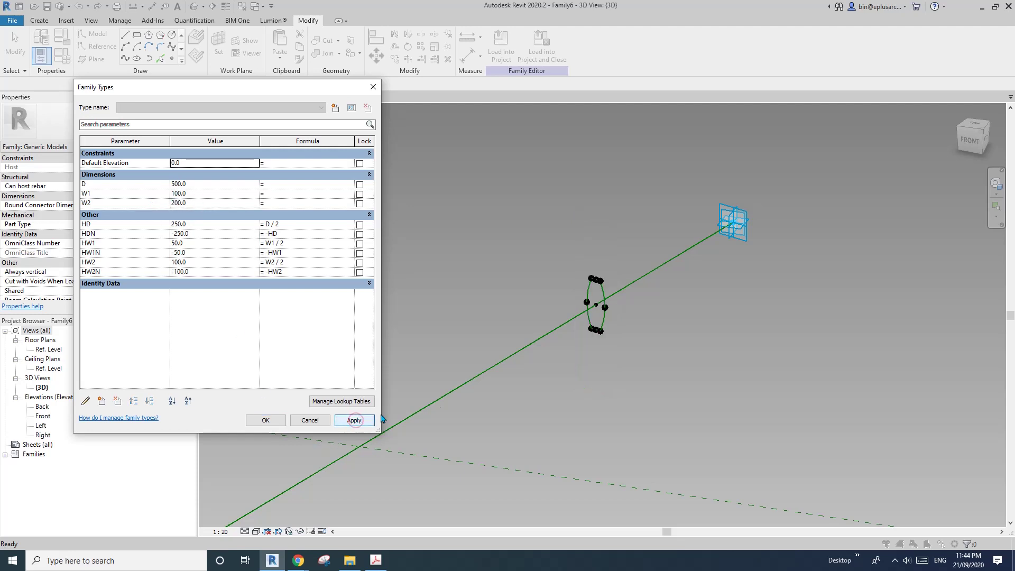
Set D to 900, W2 to 150 and W1 to 75, apply the values and close the family types.
click(203, 185)
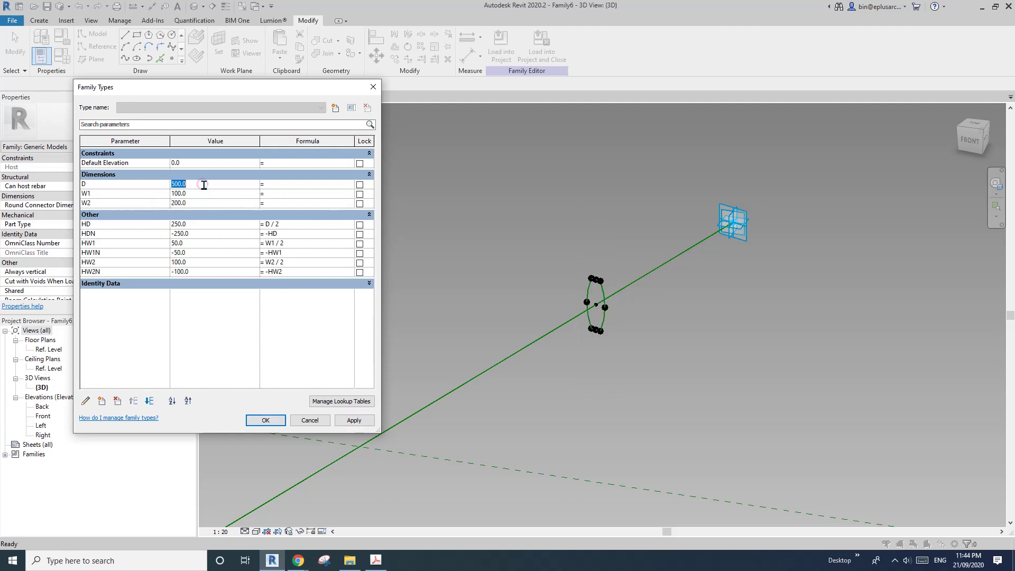
text(900)
click(354, 420)
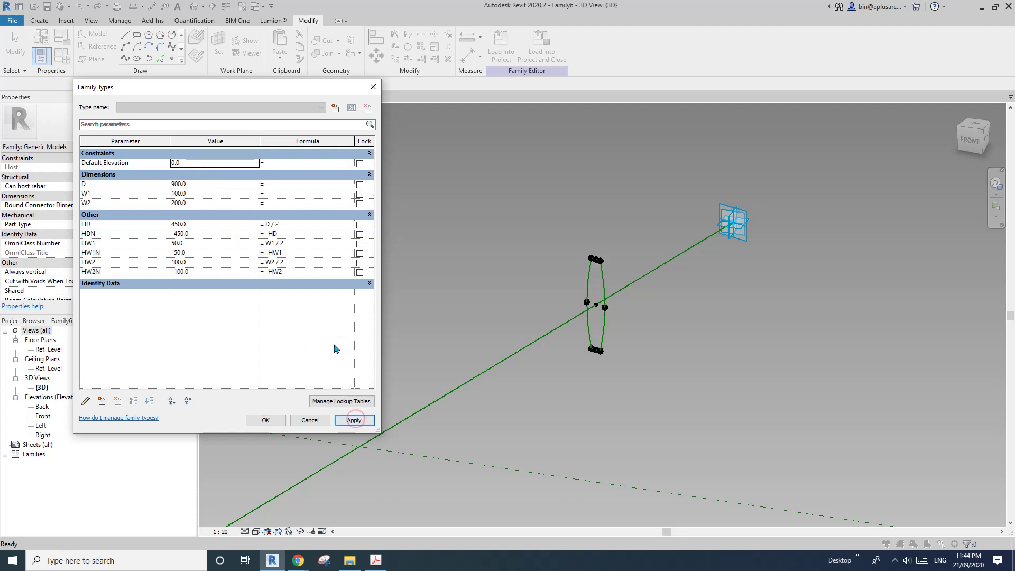
click(203, 204)
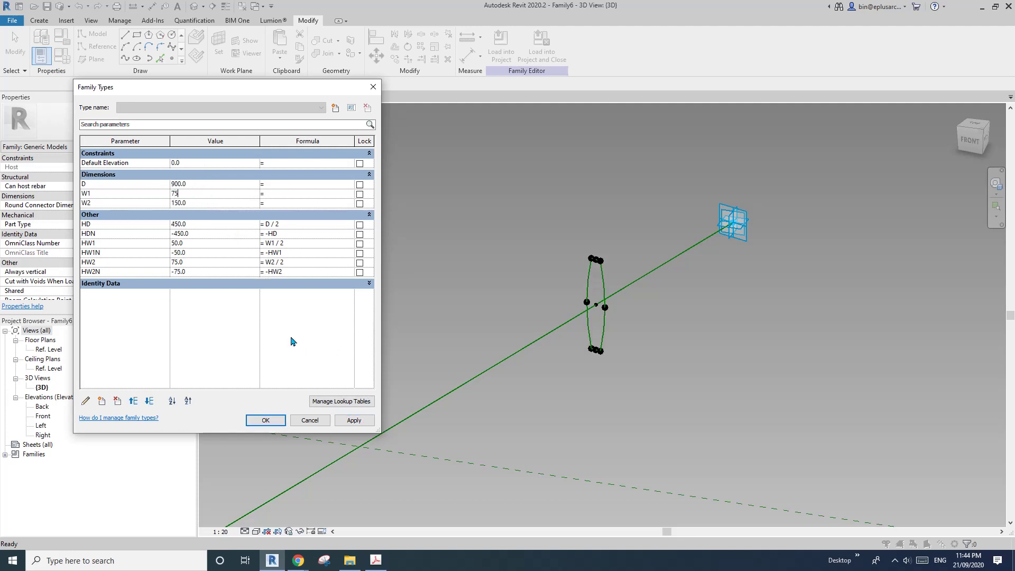
click(354, 420)
click(268, 419)
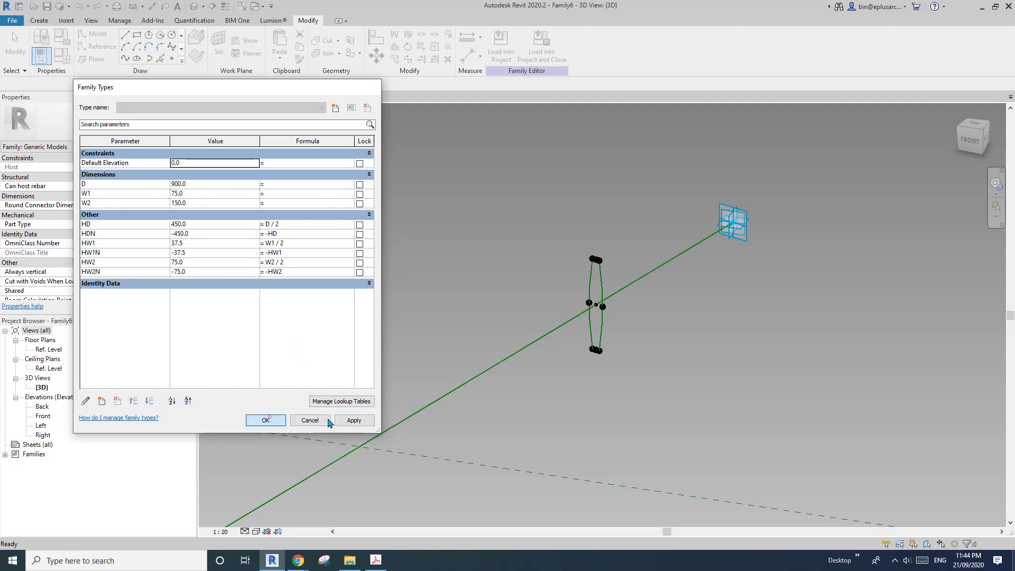
Examine the resized blade profile and its position on the reference line between the placement points.
scroll(597, 364, up, 2)
middle_drag(597, 364, 587, 366)
middle_drag(621, 274, 464, 325)
scroll(449, 333, down, 3)
scroll(464, 324, up, 2)
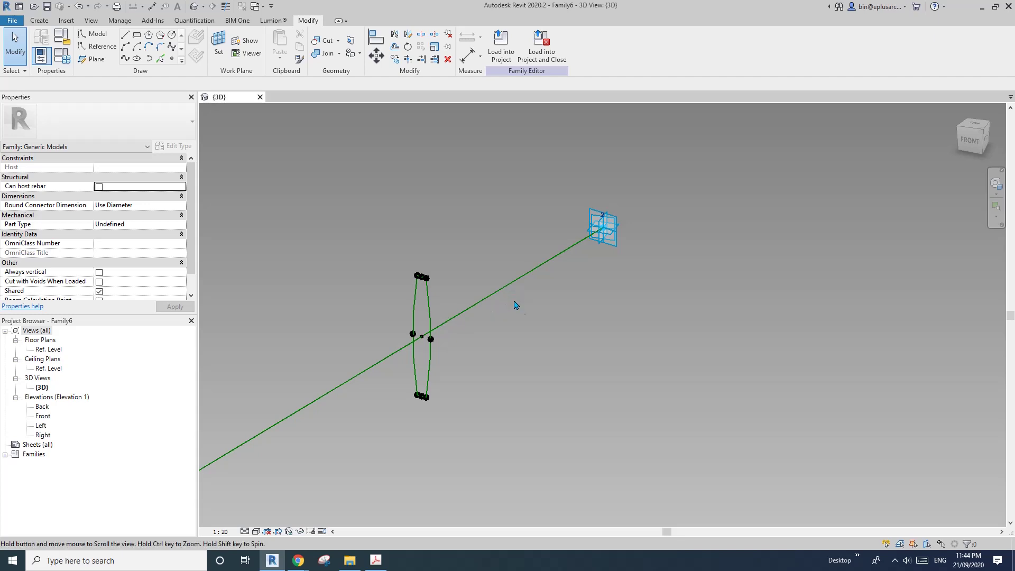
middle_drag(515, 304, 521, 307)
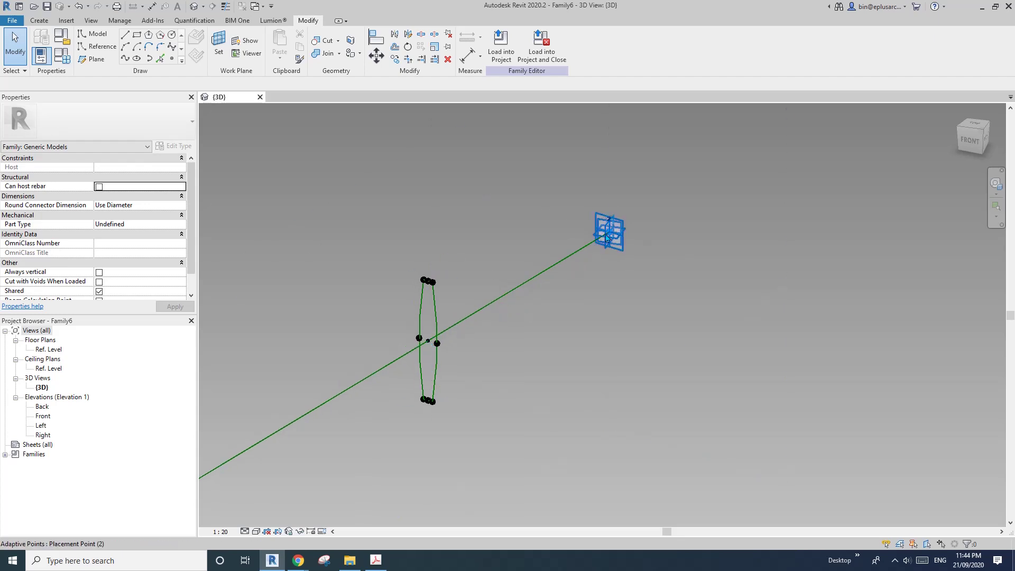
scroll(501, 296, down, 1)
scroll(439, 344, down, 2)
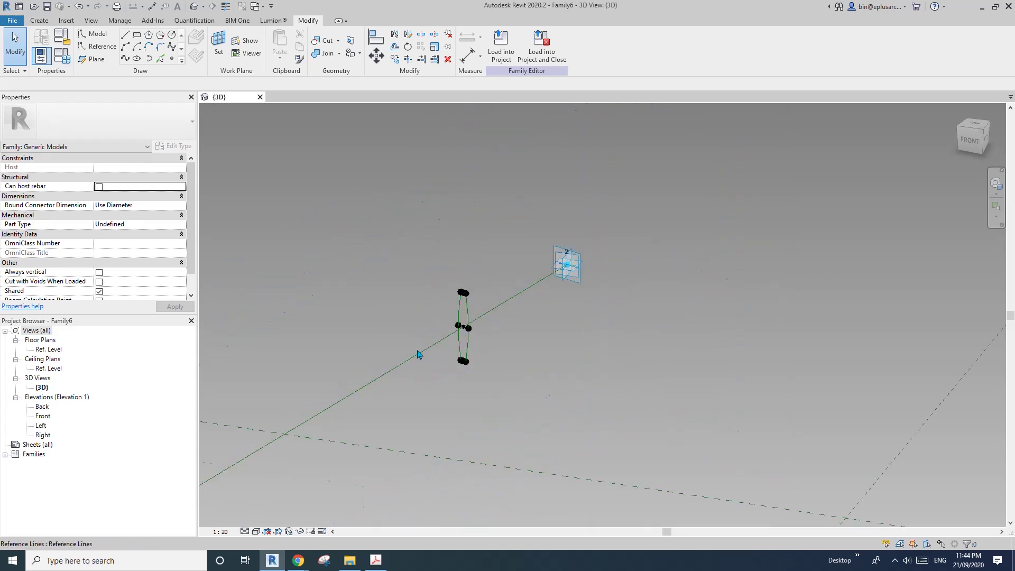
middle_drag(417, 353, 464, 350)
scroll(656, 275, up, 2)
Filter the profile selection to its reference points only and copy them about 1140 mm away from the original.
drag(418, 220, 524, 386)
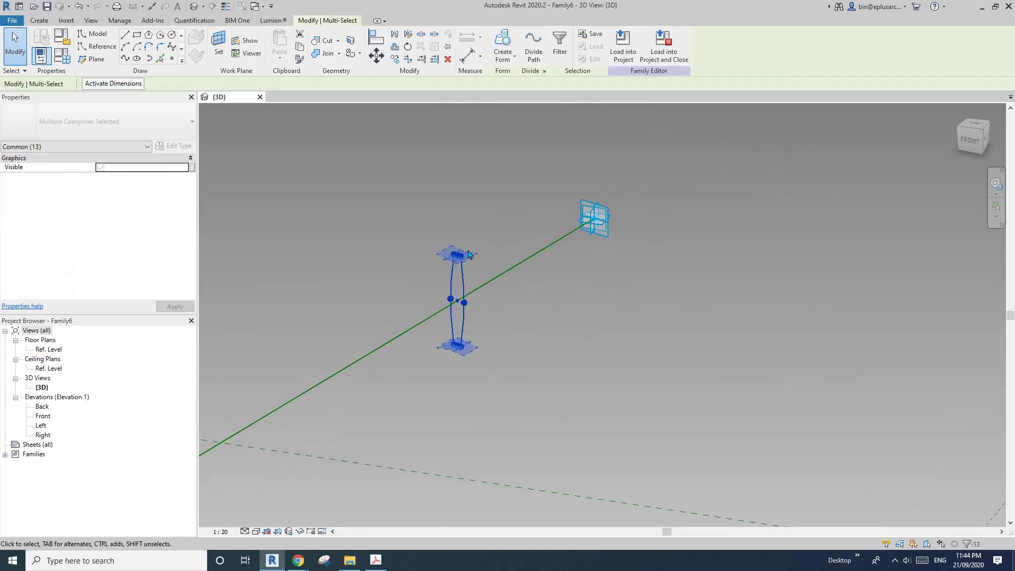
click(559, 42)
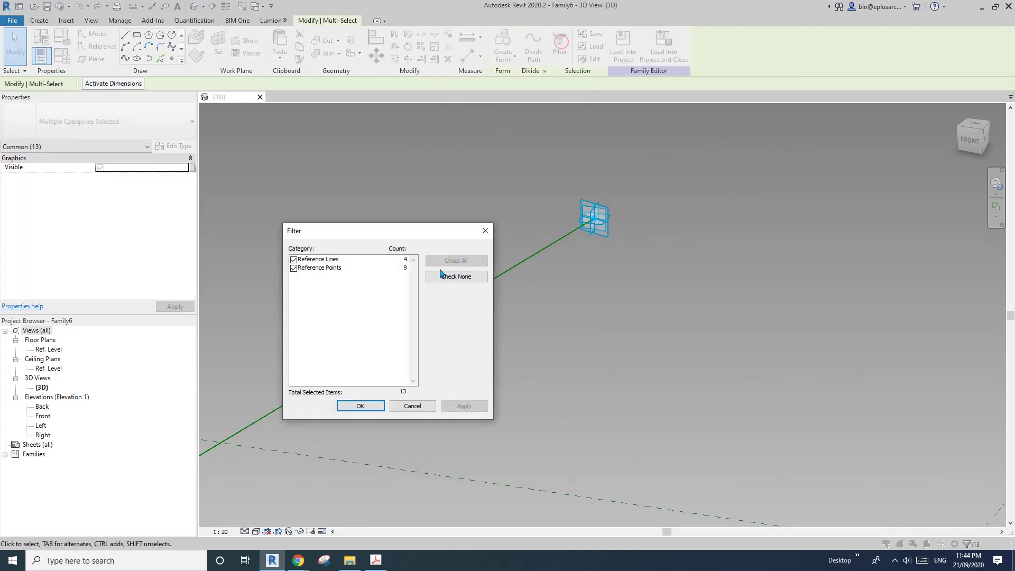
click(293, 259)
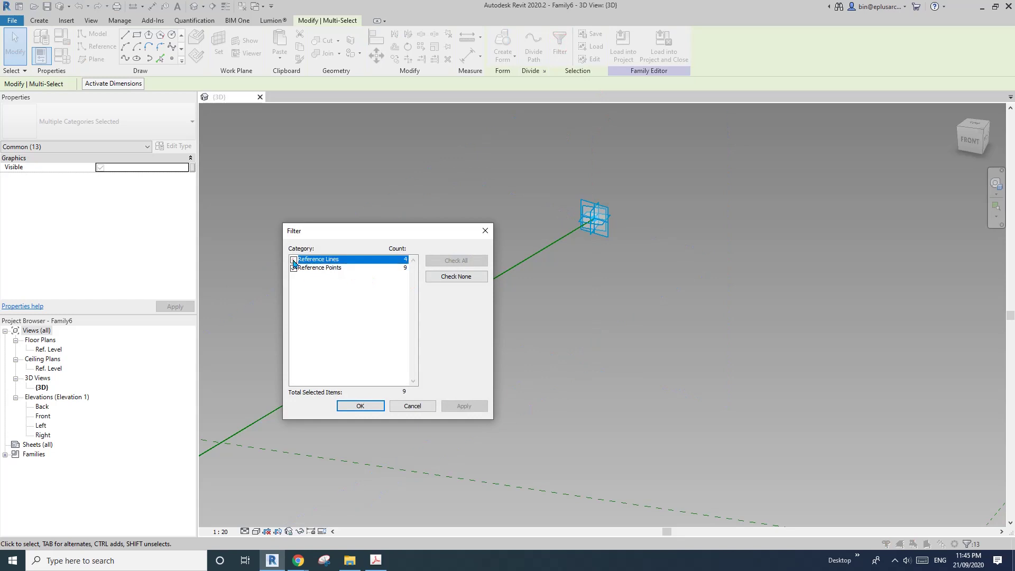
click(360, 406)
key(m)
key(v)
click(471, 333)
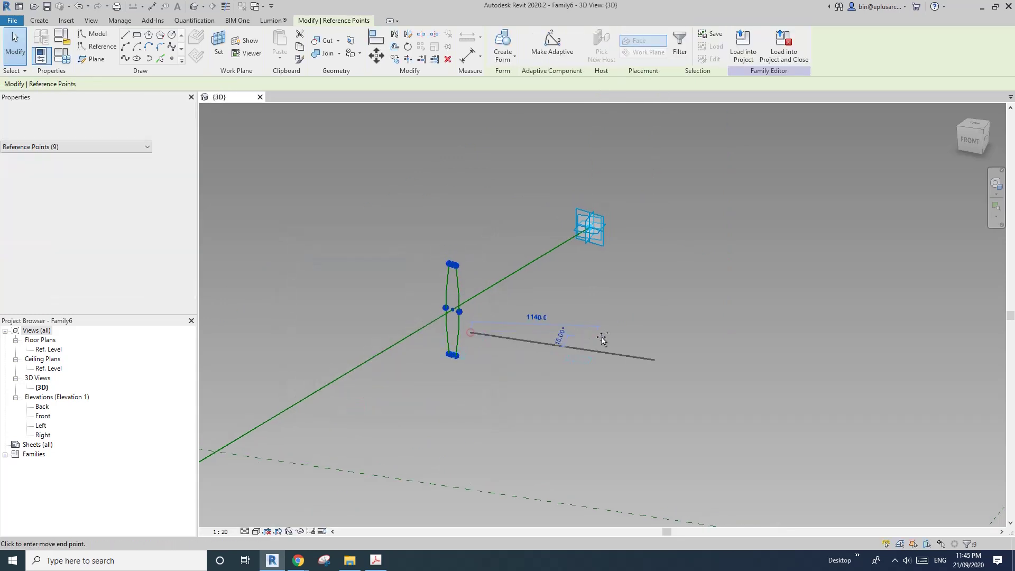
click(601, 339)
click(601, 338)
Move the copied centre point clear of the original profile and rehost it onto the long reference line.
click(585, 314)
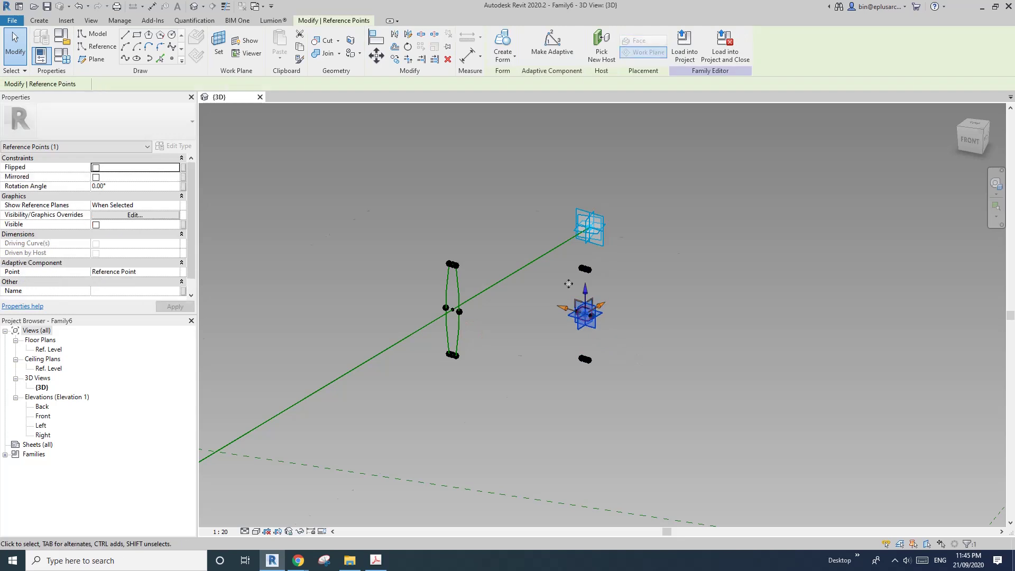
drag(583, 316, 547, 417)
middle_drag(548, 417, 587, 322)
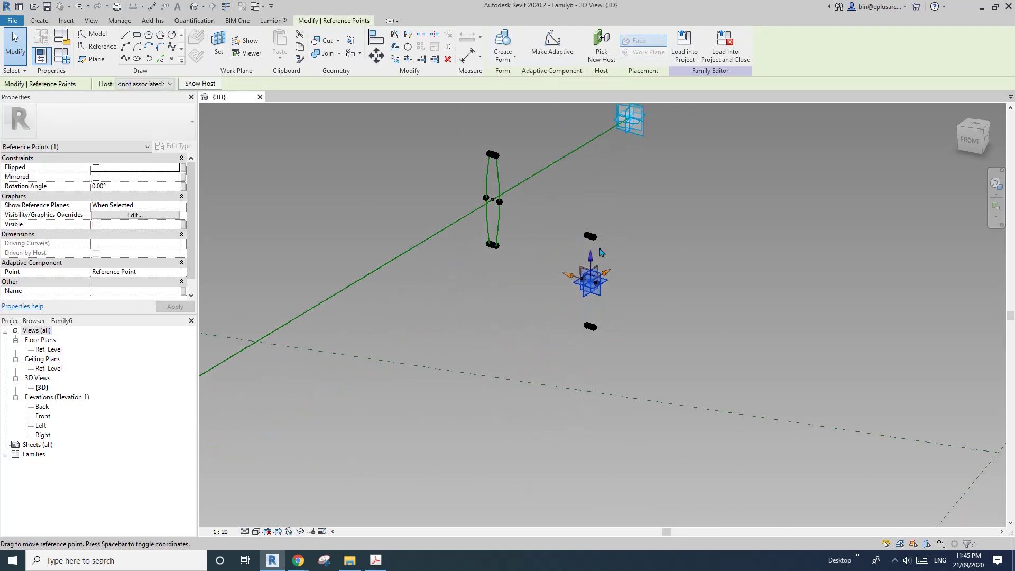
click(603, 54)
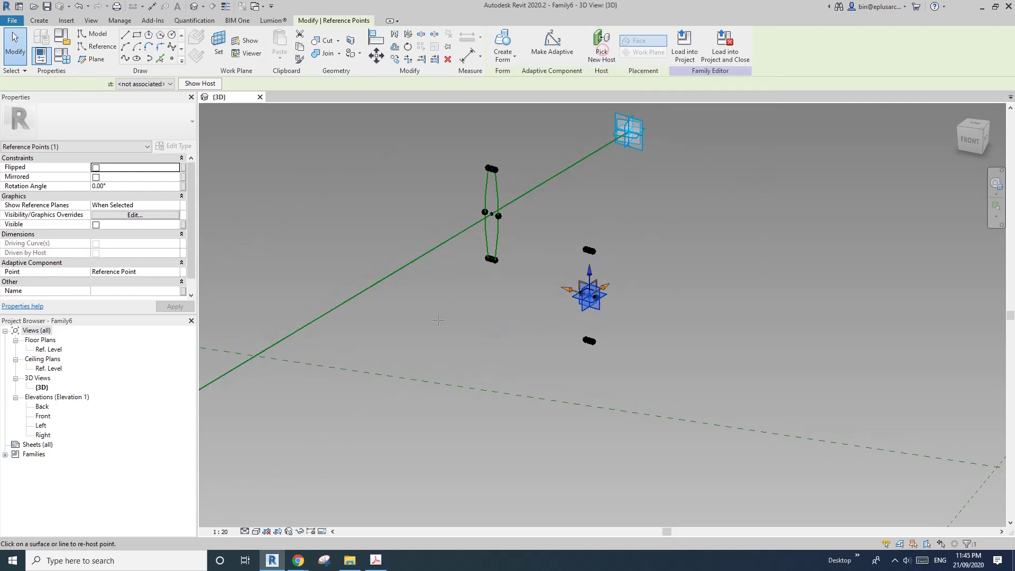
scroll(448, 311, down, 1)
middle_drag(382, 326, 531, 285)
click(487, 285)
key(Escape)
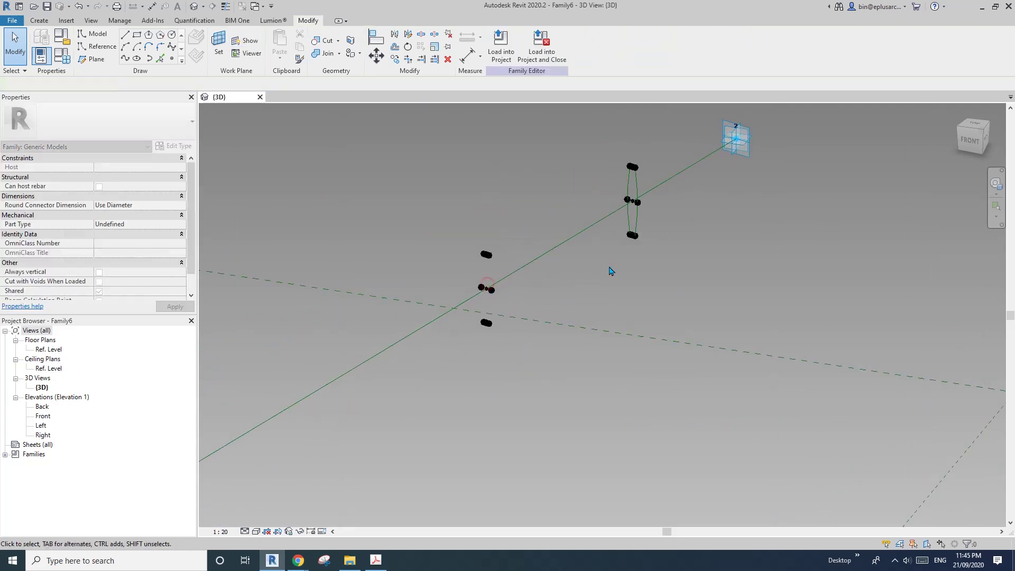
Set the Normalized Curve Parameter of the original profile's centre point to 1.
scroll(634, 200, up, 2)
click(627, 196)
middle_drag(681, 208, 624, 279)
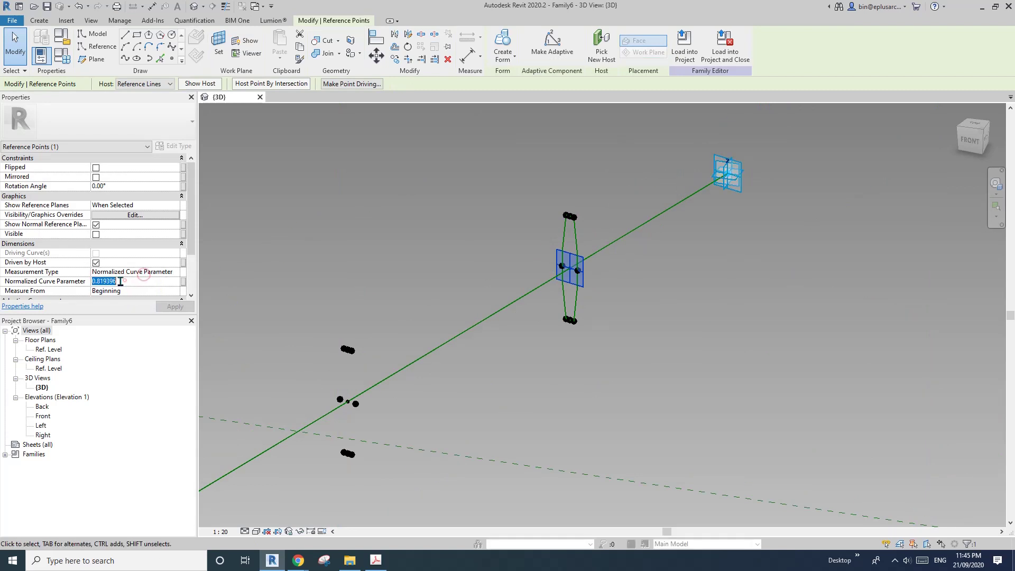
text(1)
key(Return)
Draw a spline through the three points on one side of the copied set and make it a reference line.
middle_drag(474, 350, 554, 310)
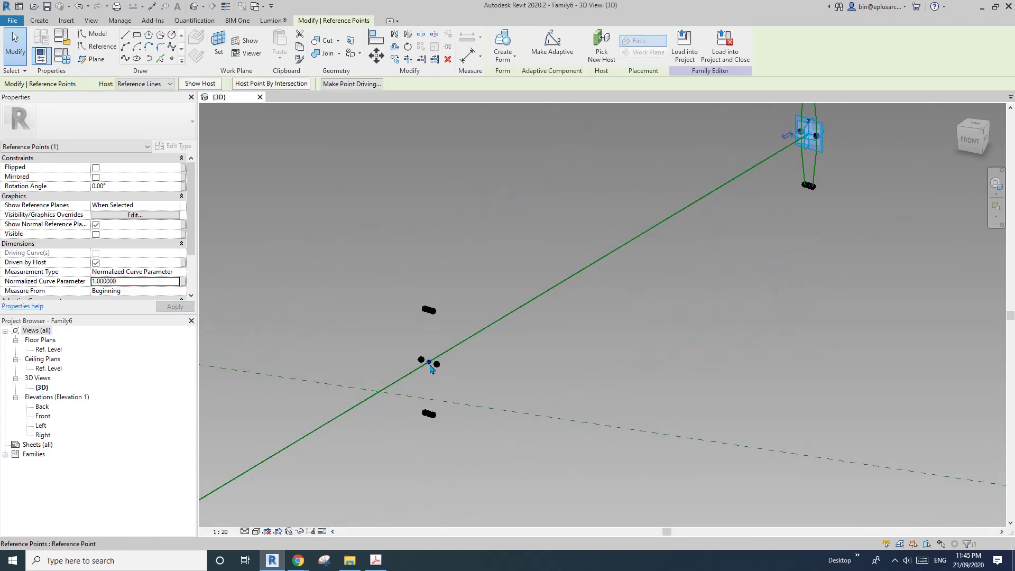
click(410, 324)
drag(395, 283, 430, 423)
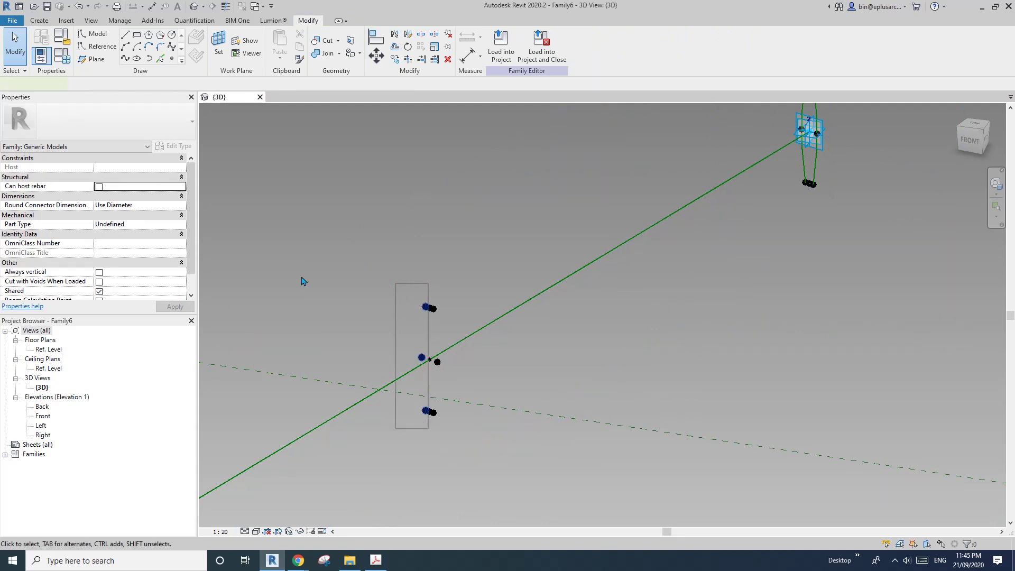
click(123, 59)
click(101, 244)
Draw a spline through the three points at the upper end of the copied set and make it a reference line.
scroll(486, 344, up, 3)
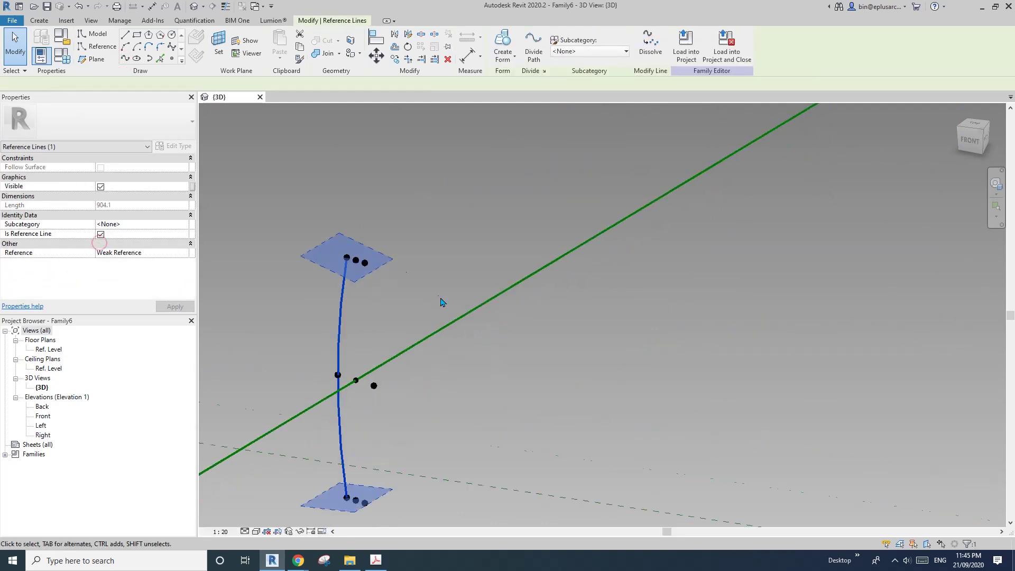
click(441, 300)
click(365, 263)
ctrl+click(355, 260)
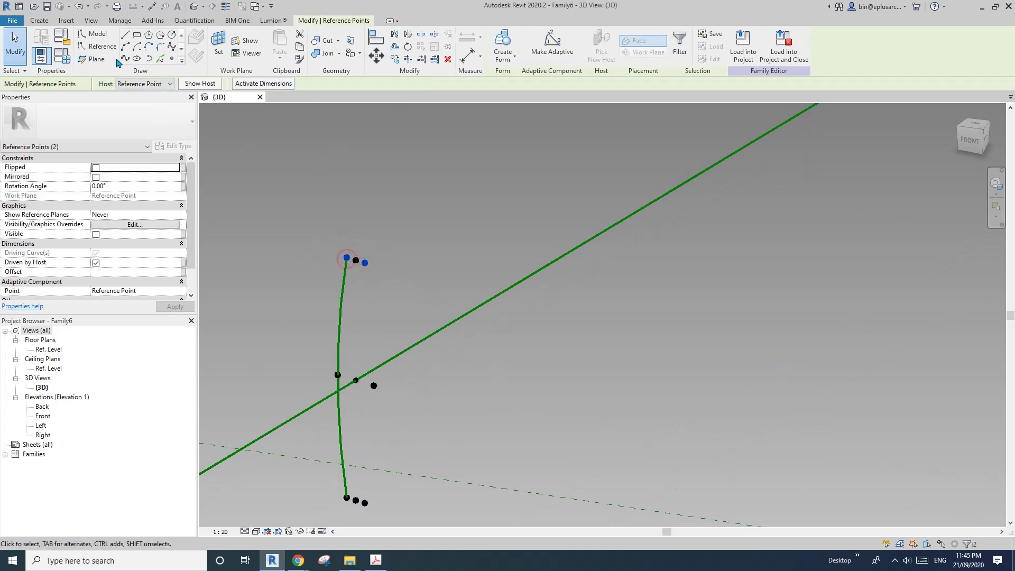
click(124, 58)
click(100, 243)
click(383, 271)
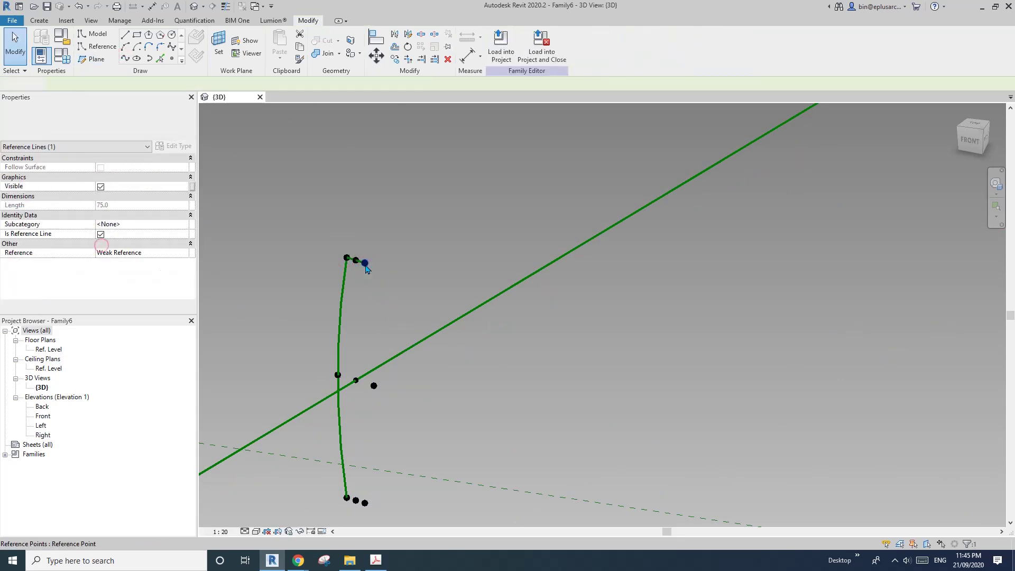
Draw a spline through the three points on the remaining open long side of the copied set and make it a reference line.
scroll(387, 308, down, 3)
middle_drag(388, 308, 381, 290)
drag(361, 223, 415, 457)
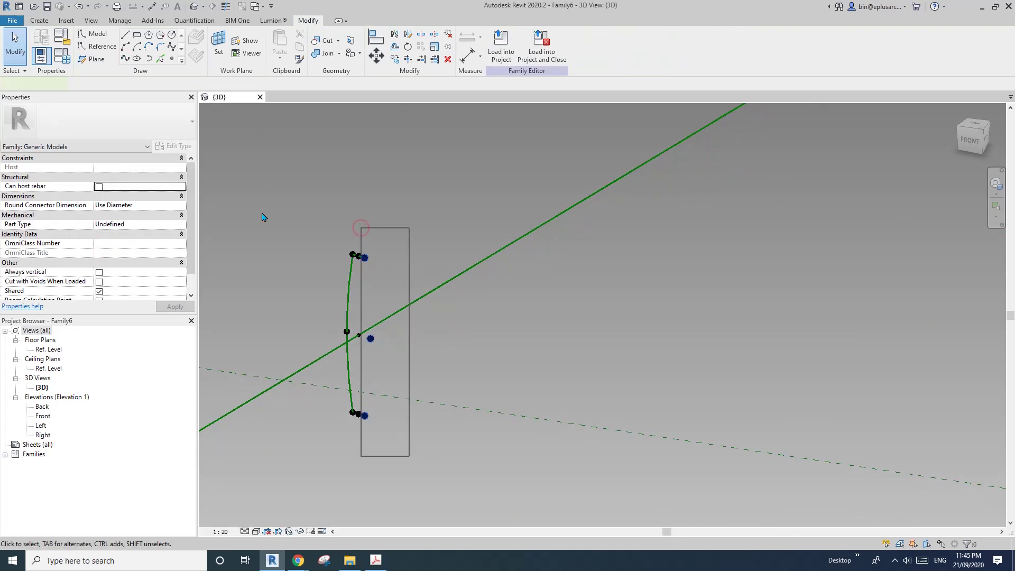
click(124, 59)
click(99, 243)
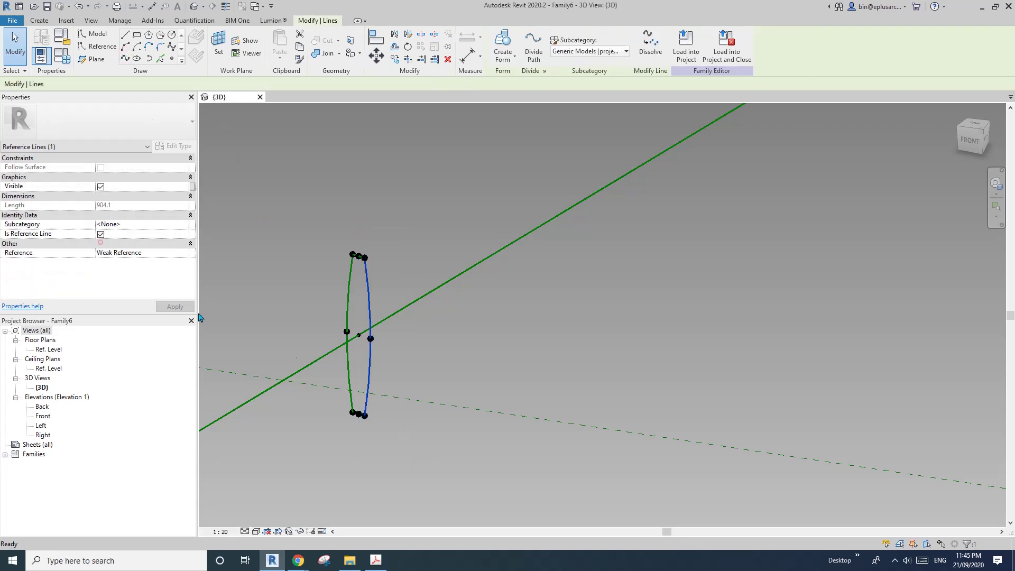
Close the copied profile with a spline through its three lower end points, converted to a reference line.
click(377, 420)
scroll(355, 419, up, 3)
click(352, 414)
ctrl+click(338, 410)
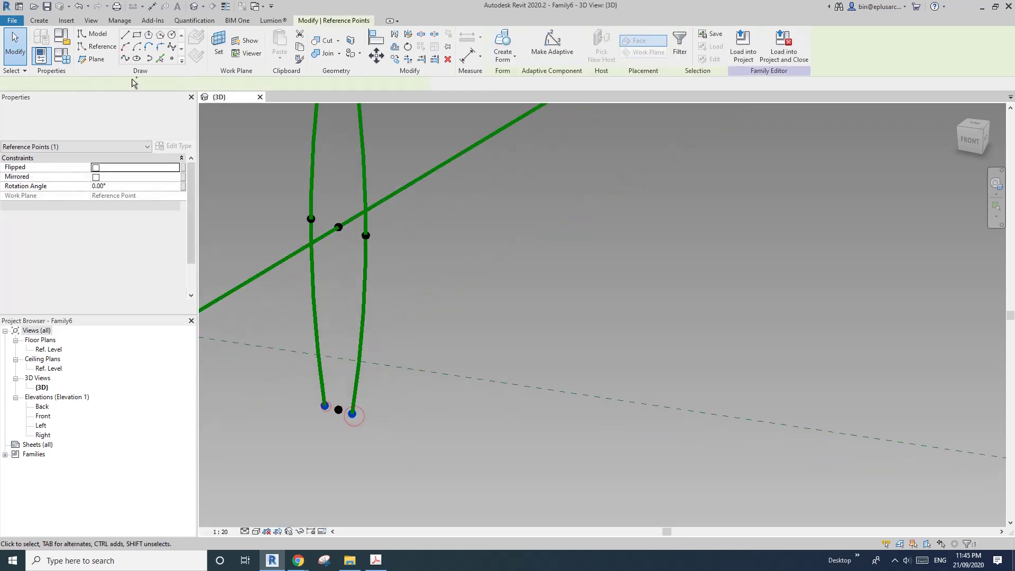
ctrl+click(325, 406)
click(124, 59)
click(100, 245)
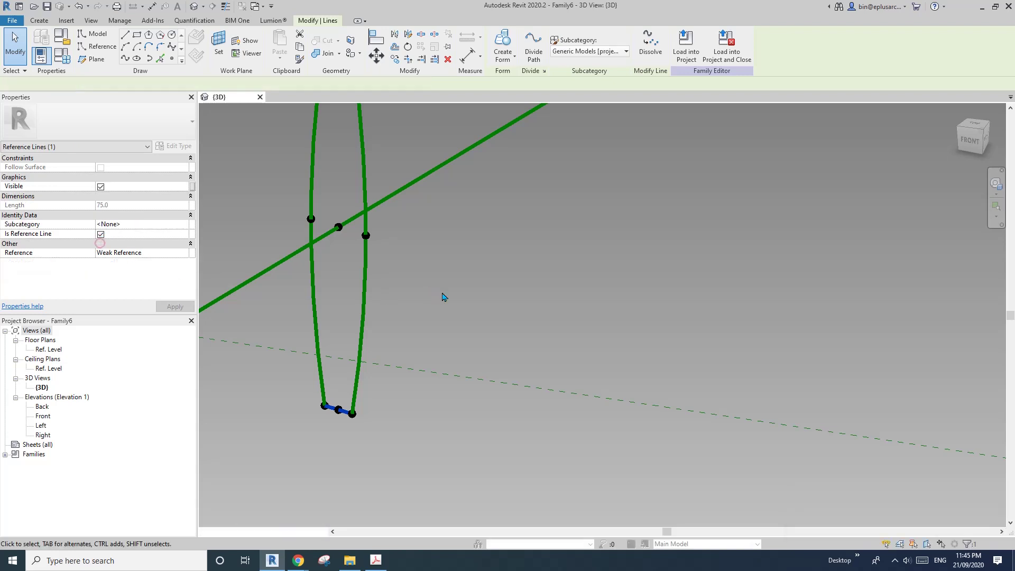
click(442, 297)
Set the Normalized Curve Parameter of the copied profile's centre point to 0.
scroll(424, 305, down, 4)
click(395, 280)
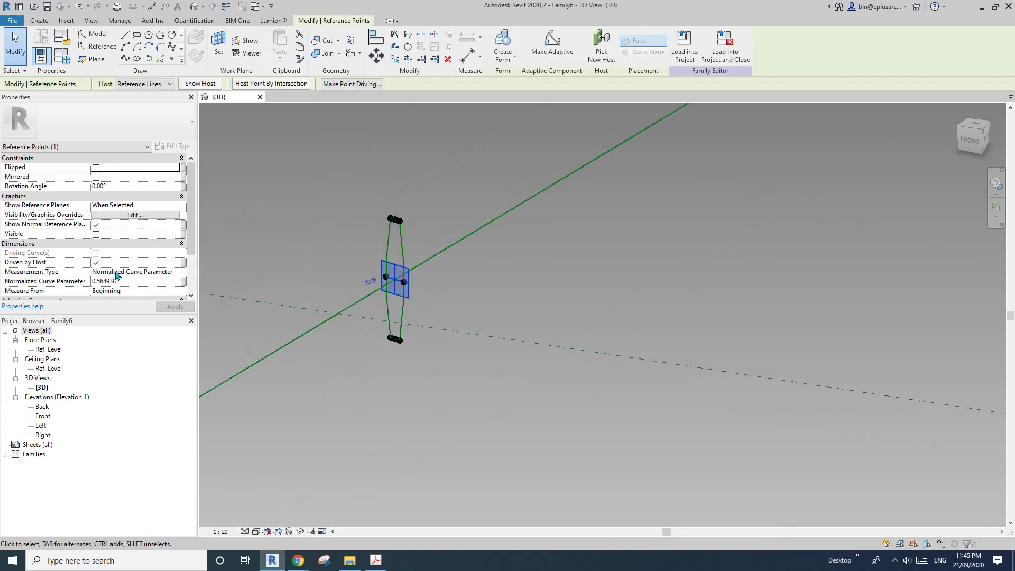
click(127, 280)
text(0)
scroll(515, 283, down, 3)
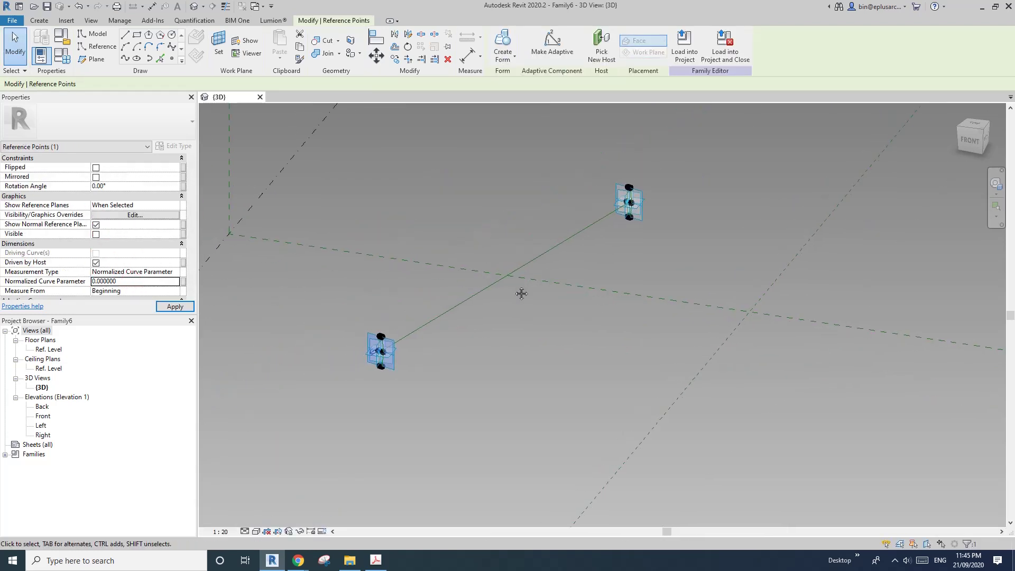
key(Escape)
Create a solid form from the two closed end profiles and the long reference line between them.
scroll(373, 351, up, 3)
click(360, 347)
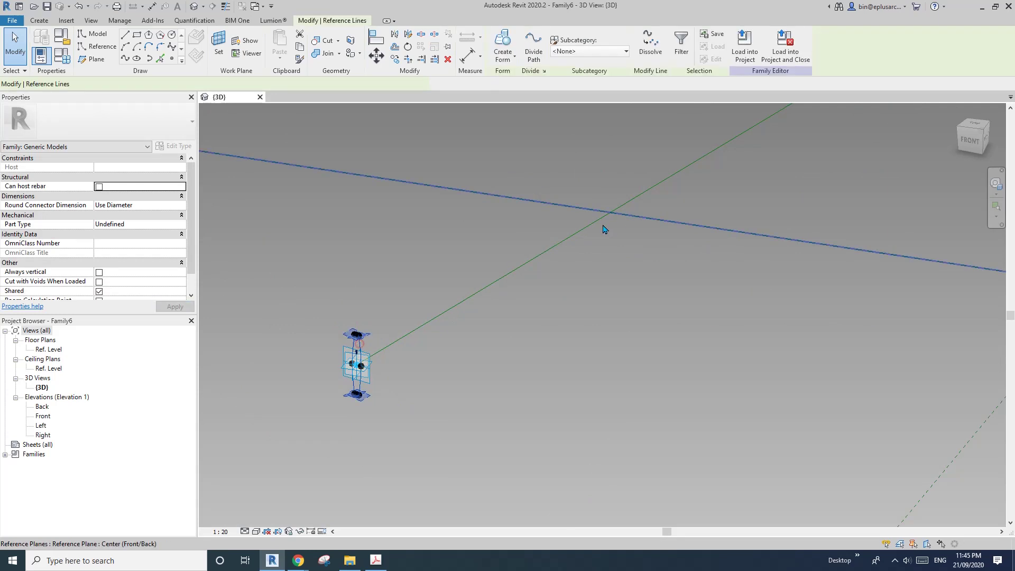
middle_drag(603, 223, 511, 285)
scroll(772, 147, up, 1)
middle_drag(772, 146, 736, 191)
key(Tab)
click(685, 200)
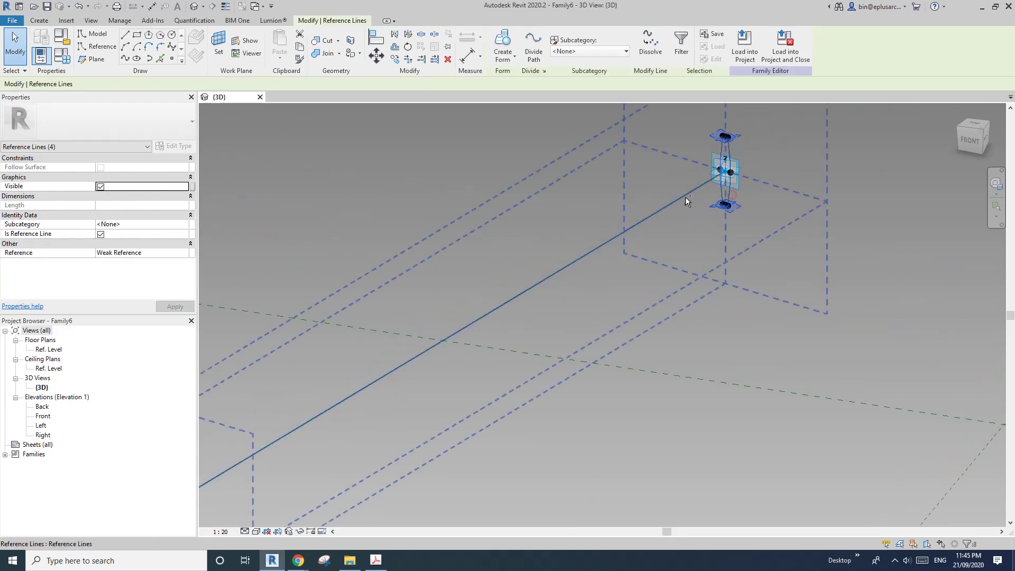
scroll(685, 200, down, 3)
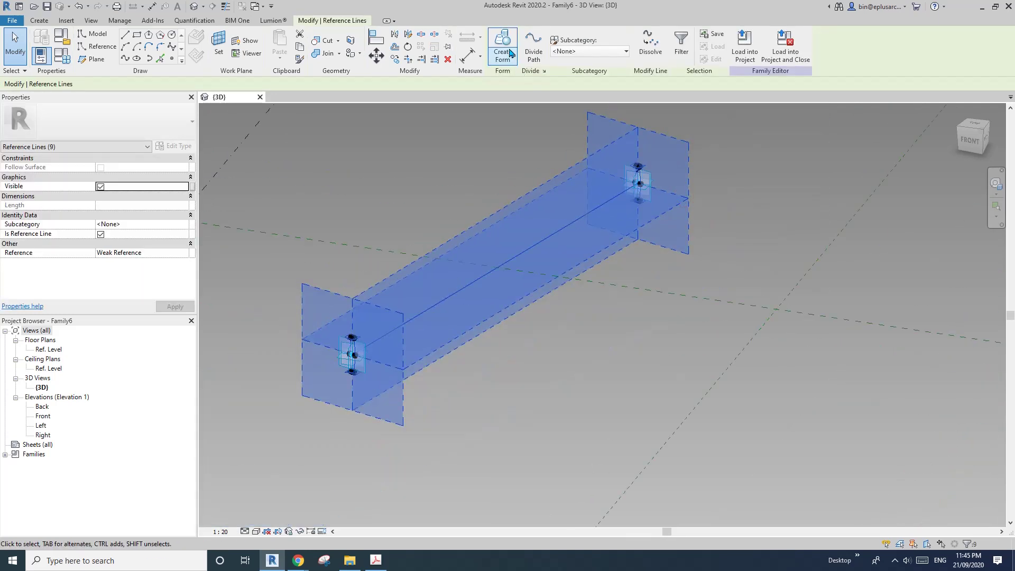
click(503, 43)
middle_drag(675, 217, 672, 229)
shift+middle_drag(573, 284, 503, 254)
Create a new project from the Architectural Template.
click(15, 21)
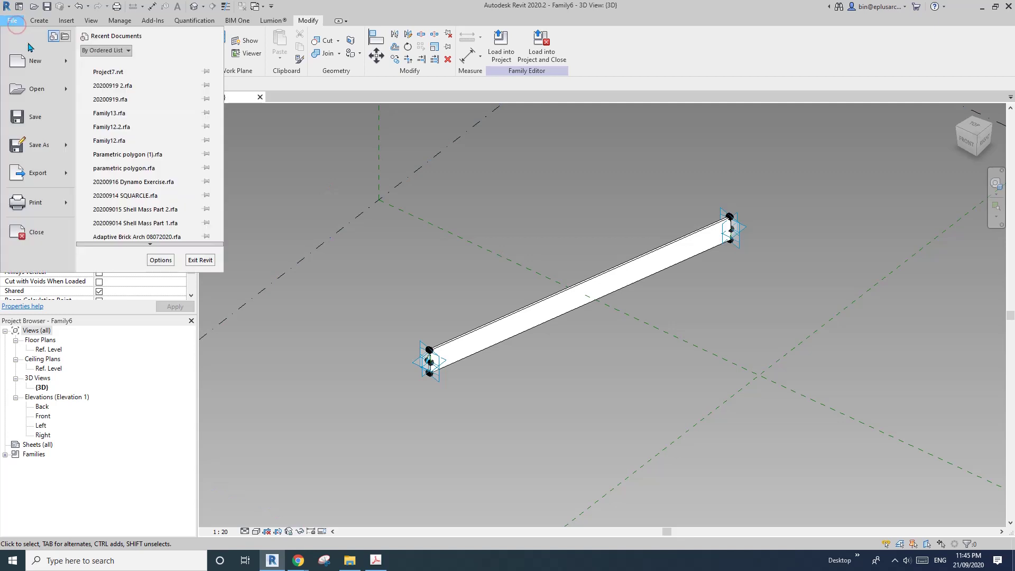
mouse_move(66, 62)
click(128, 66)
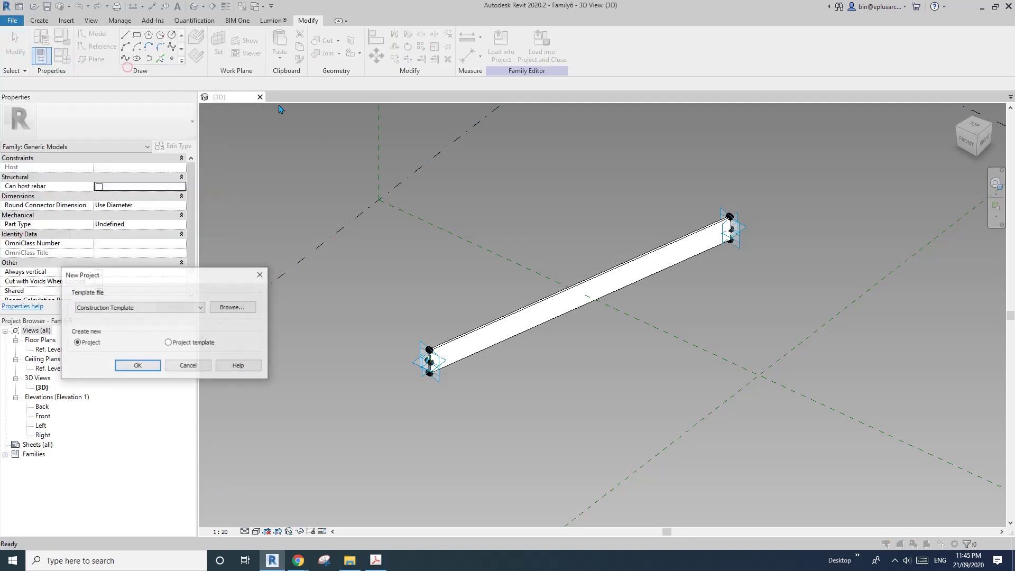
click(182, 307)
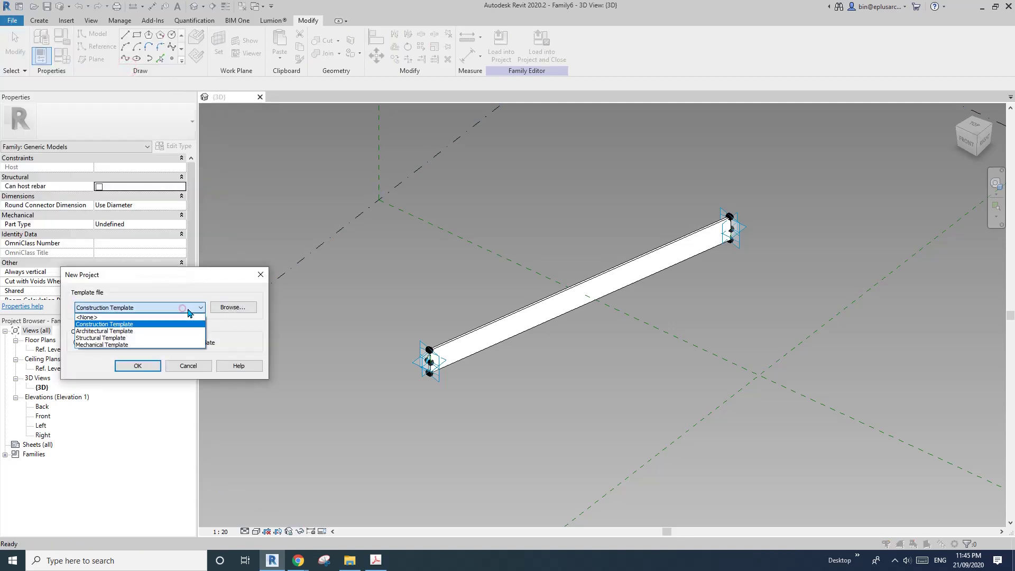
click(145, 331)
click(137, 366)
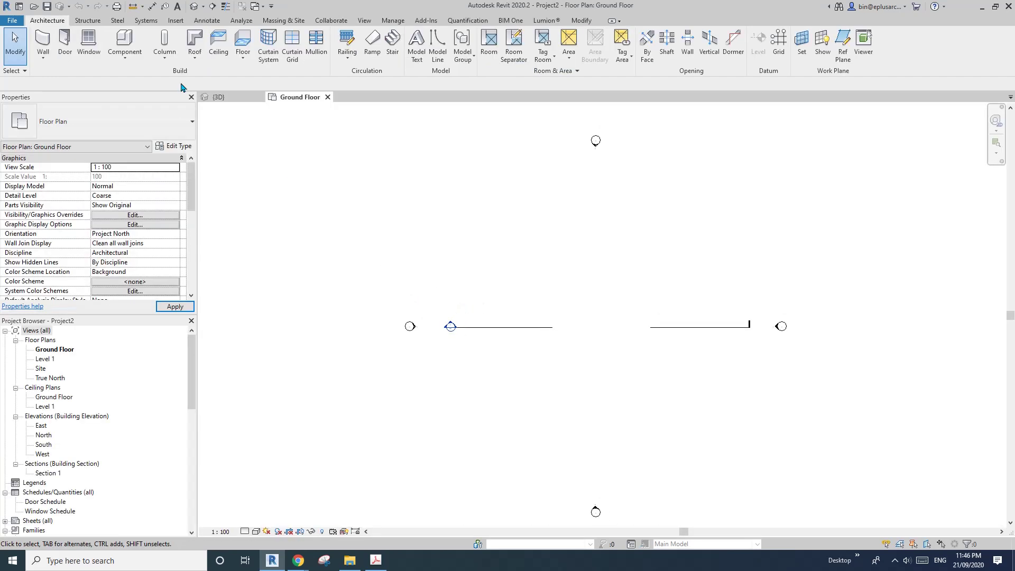
Start an in-place model in the Mass category and accept the suggested name.
click(125, 56)
click(137, 98)
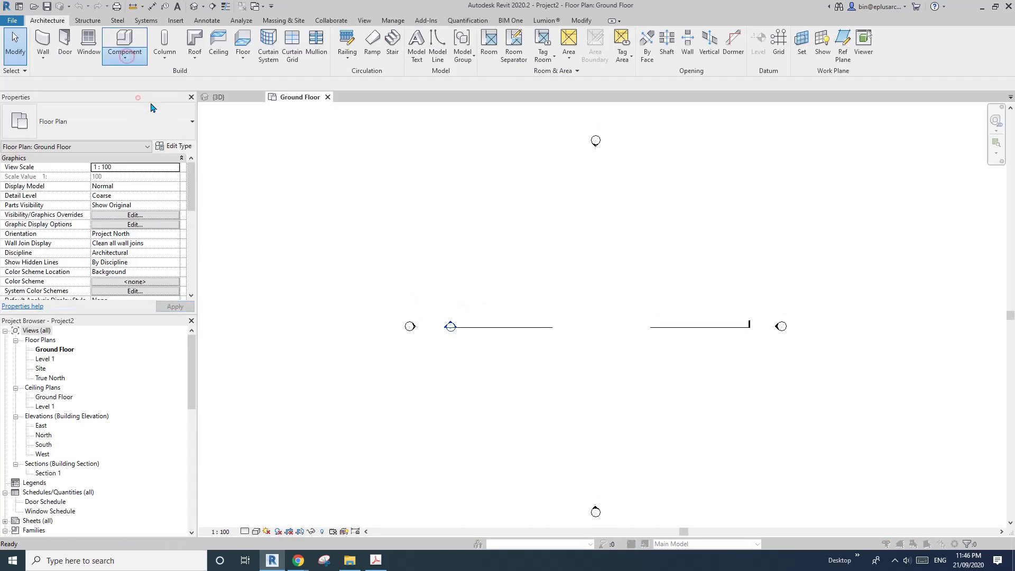
click(180, 233)
key(m)
click(338, 378)
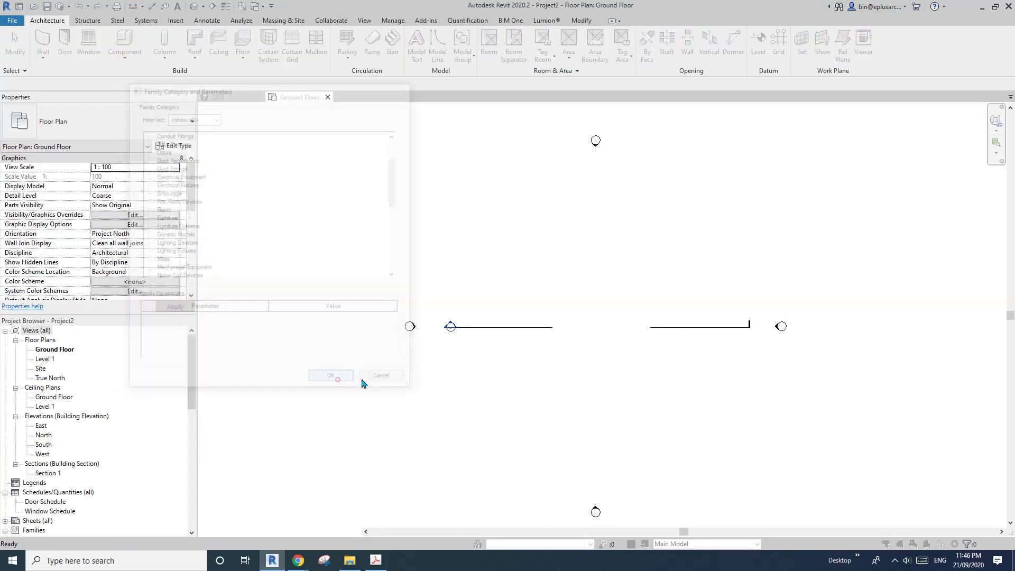
click(335, 319)
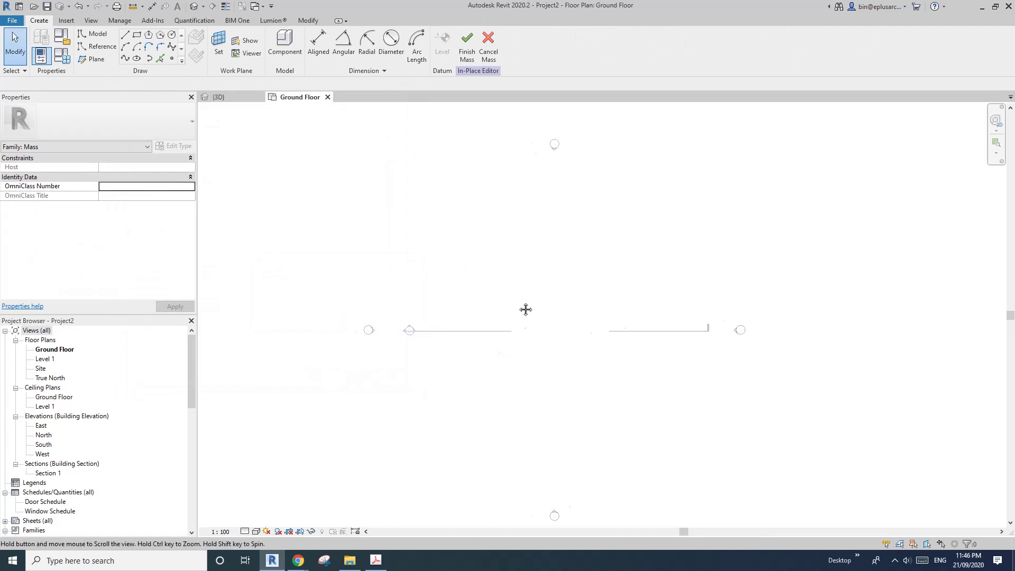
Draw a straight horizontal reference line on the Ground Floor plan, just above the section line.
middle_drag(525, 309, 457, 307)
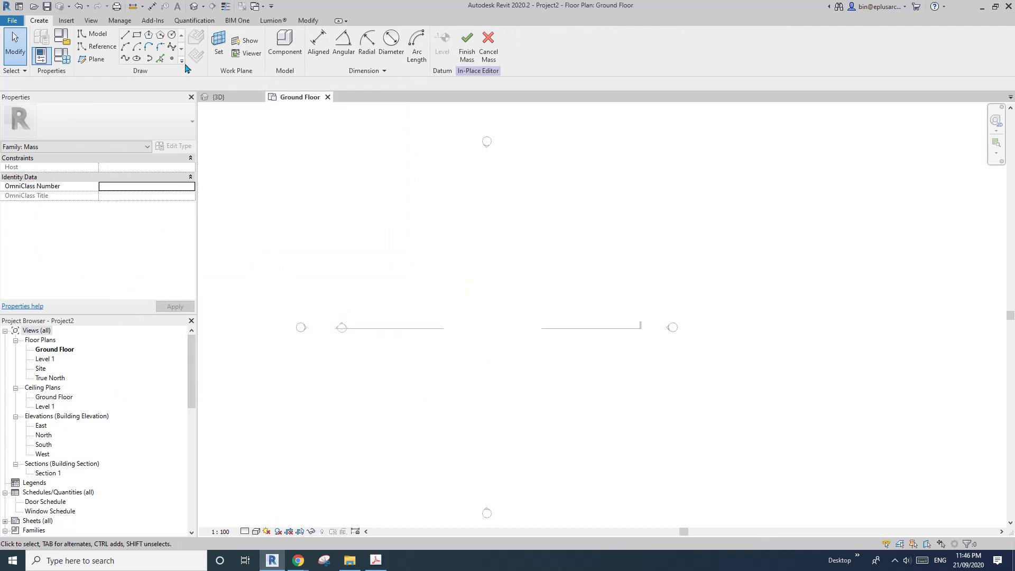
click(97, 46)
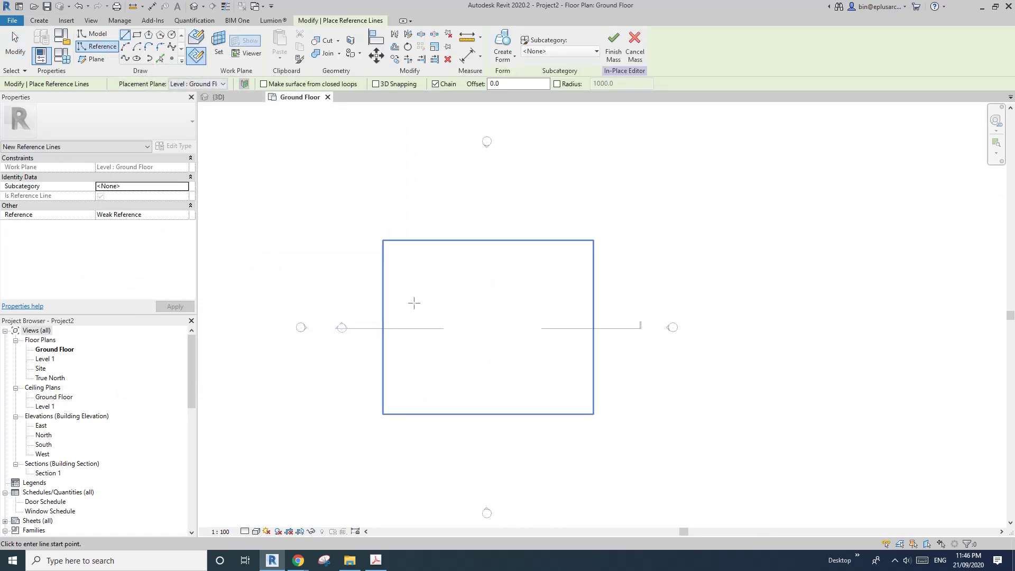
click(414, 302)
click(539, 303)
key(Escape)
key(Escape)
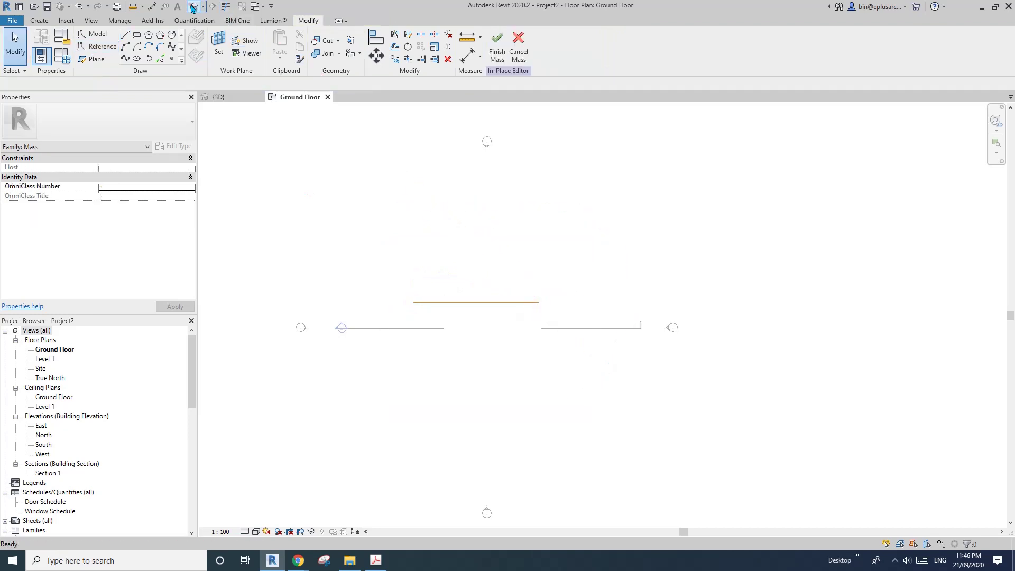
Open the default 3D view and create a vertical surface form from the reference line.
click(193, 9)
scroll(482, 346, up, 1)
click(624, 287)
middle_drag(667, 276, 713, 299)
click(501, 34)
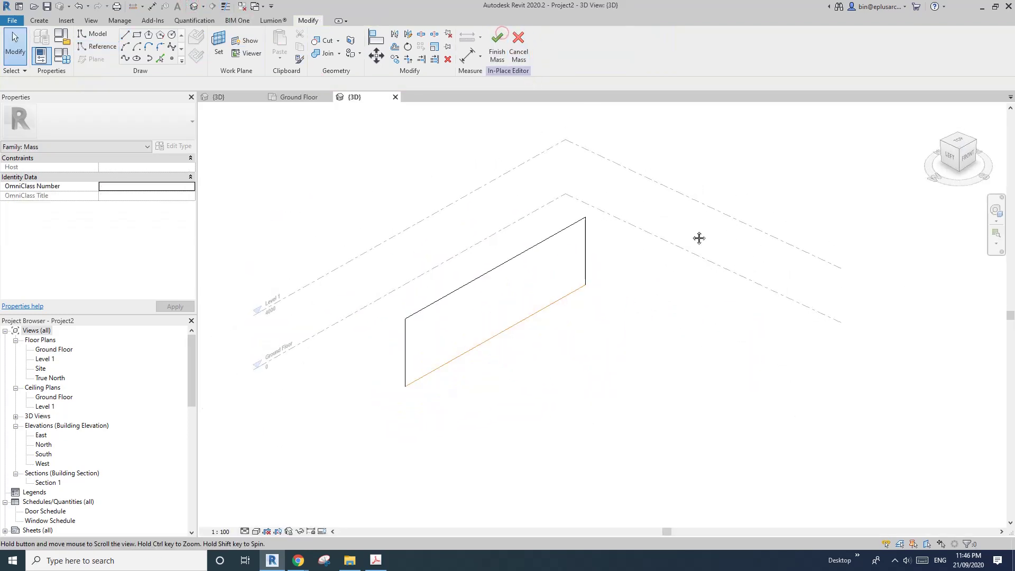
click(516, 263)
shift+middle_drag(516, 272, 489, 299)
key(Escape)
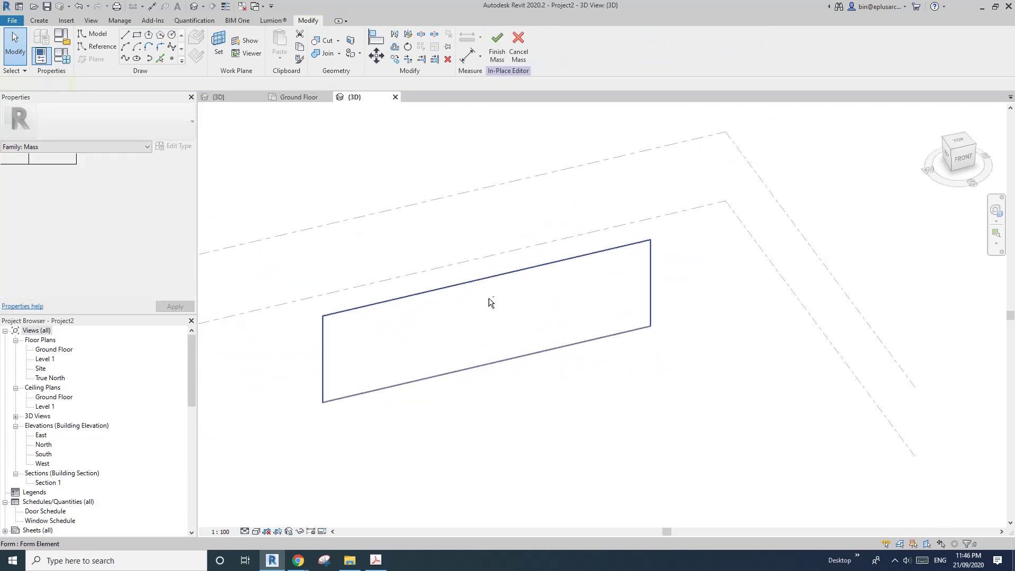
click(489, 277)
click(417, 184)
middle_drag(415, 181, 418, 182)
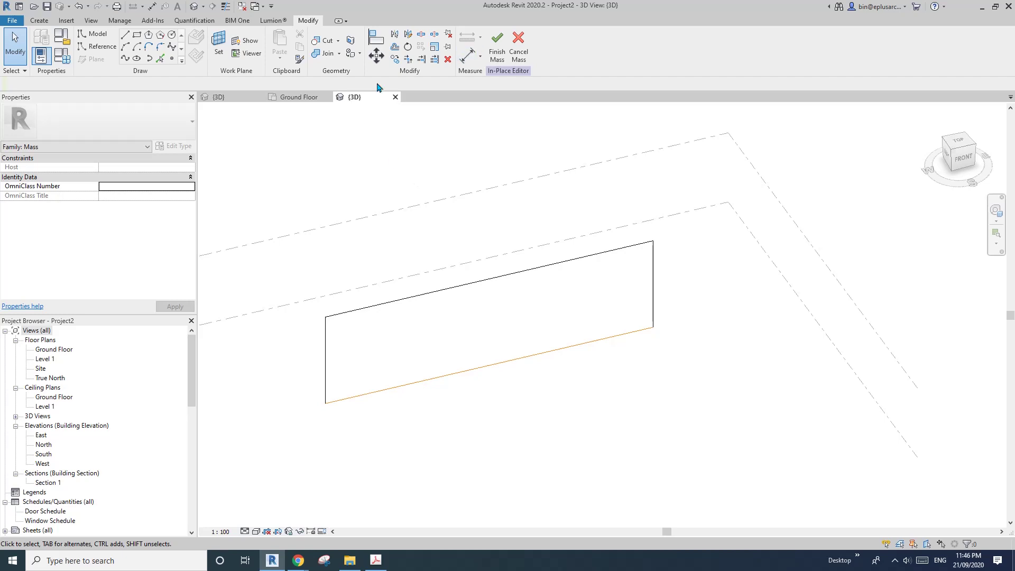
Divide the vertical surface and set its V grid layout to Fixed Distance with a distance of 1200.
click(479, 323)
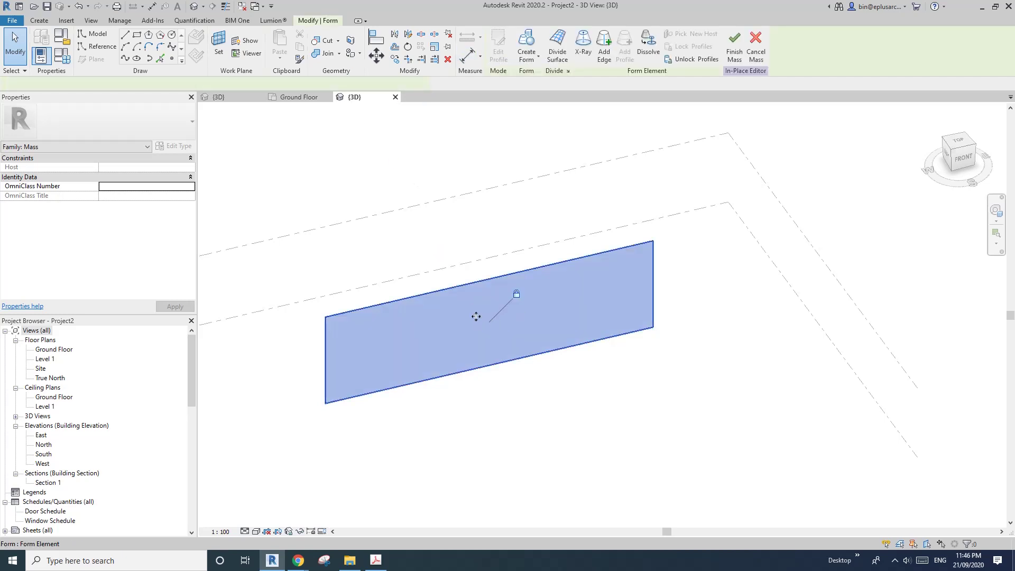
click(557, 46)
scroll(457, 365, up, 2)
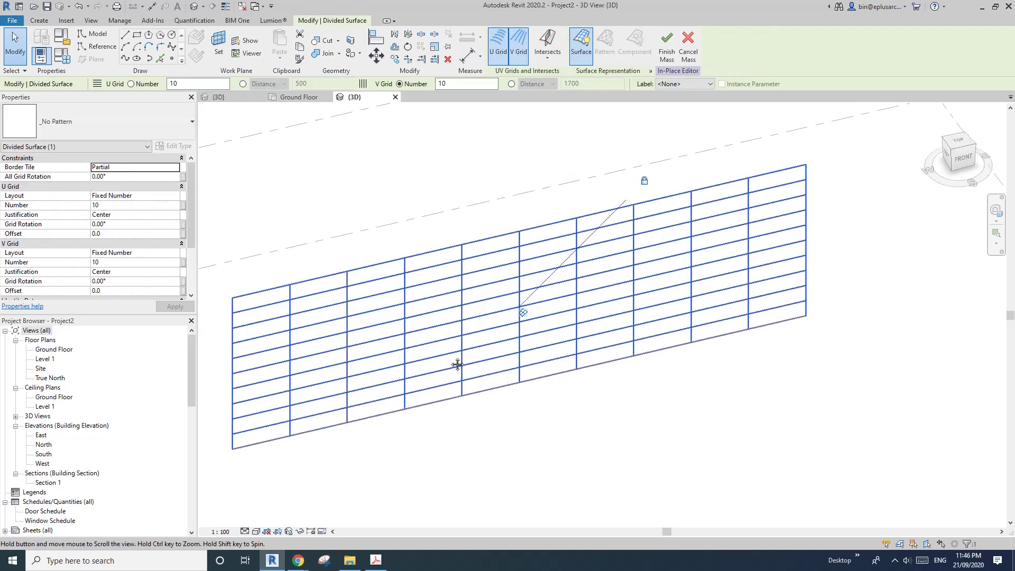
click(123, 264)
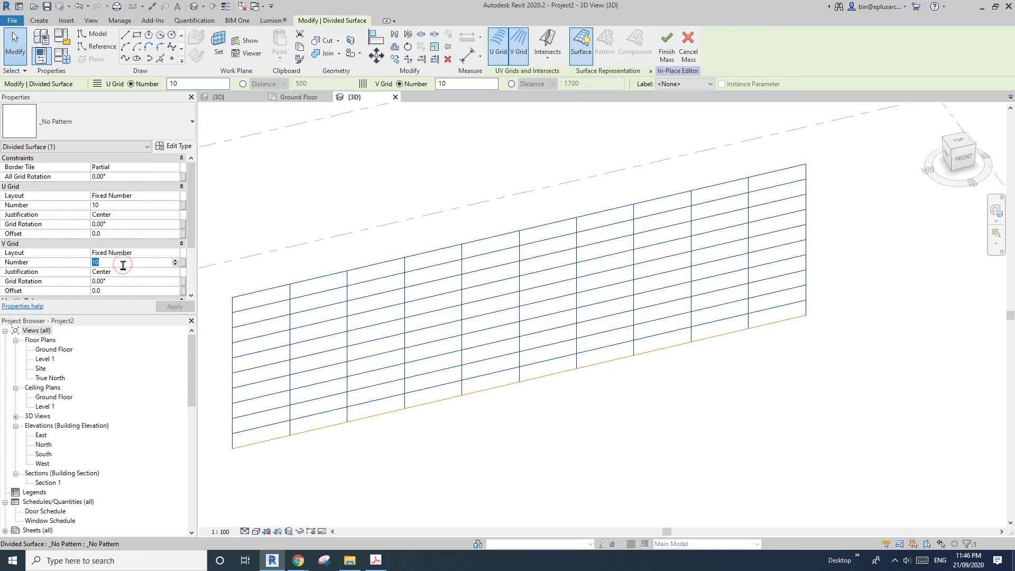
click(135, 253)
click(174, 252)
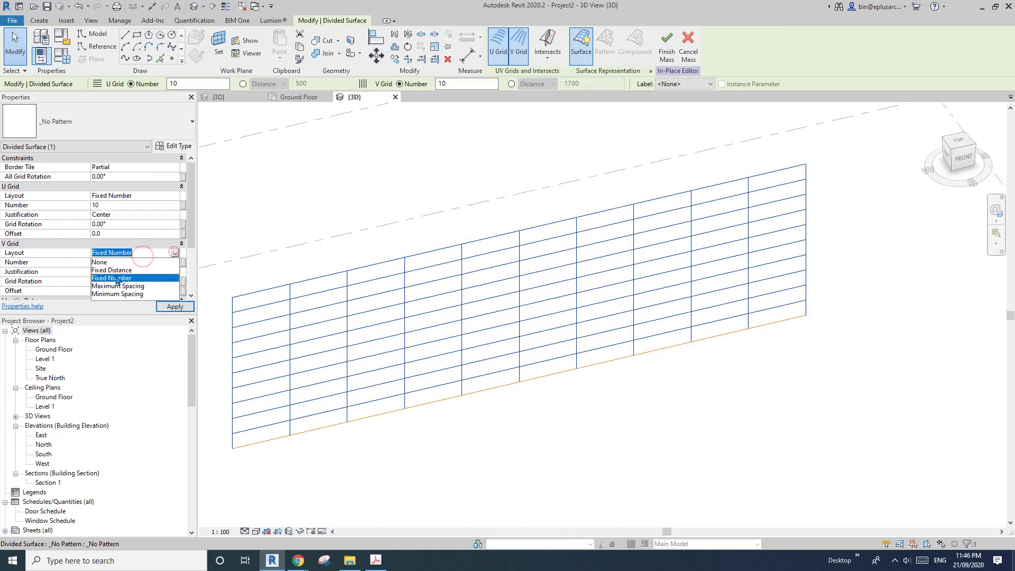
click(116, 271)
click(133, 263)
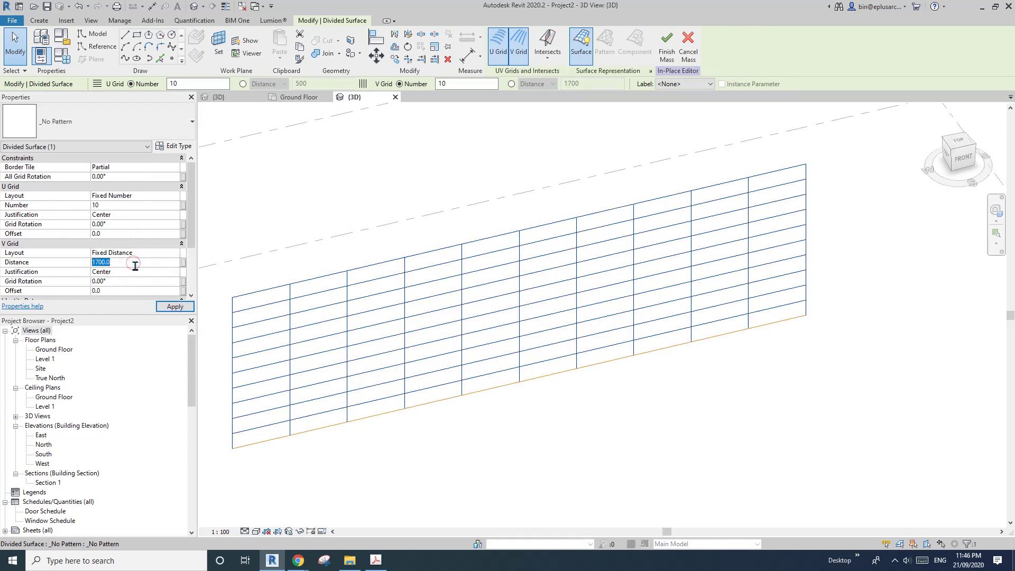
text(1200)
key(Return)
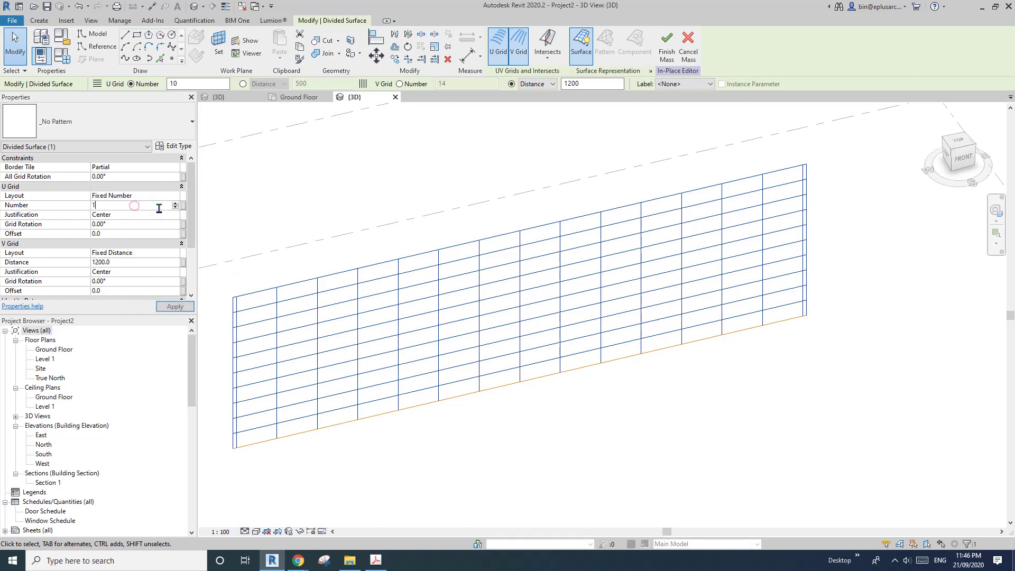
Set the U grid number of the divided surface to 1.
click(135, 211)
text(1)
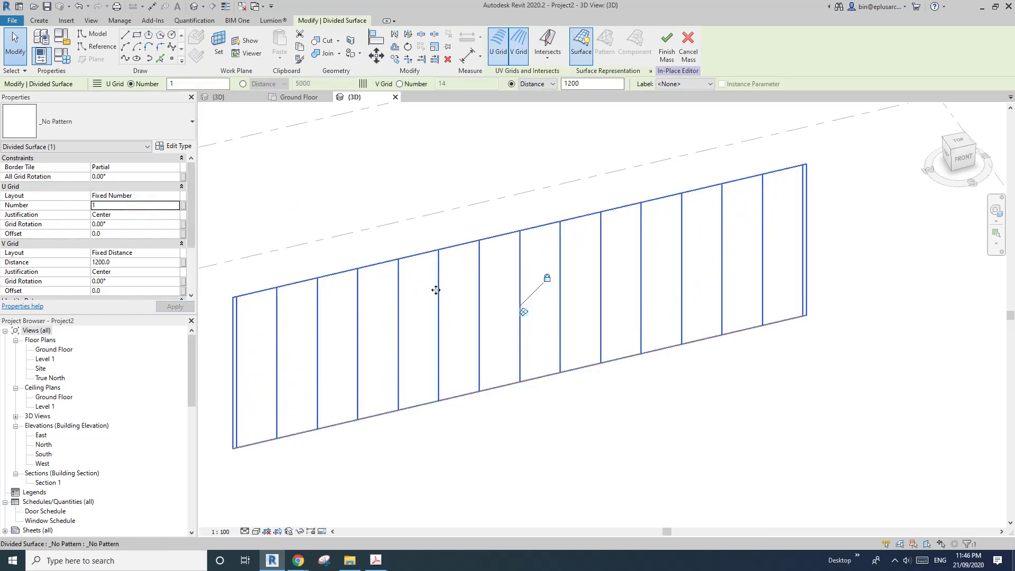
scroll(484, 308, down, 3)
scroll(481, 307, up, 3)
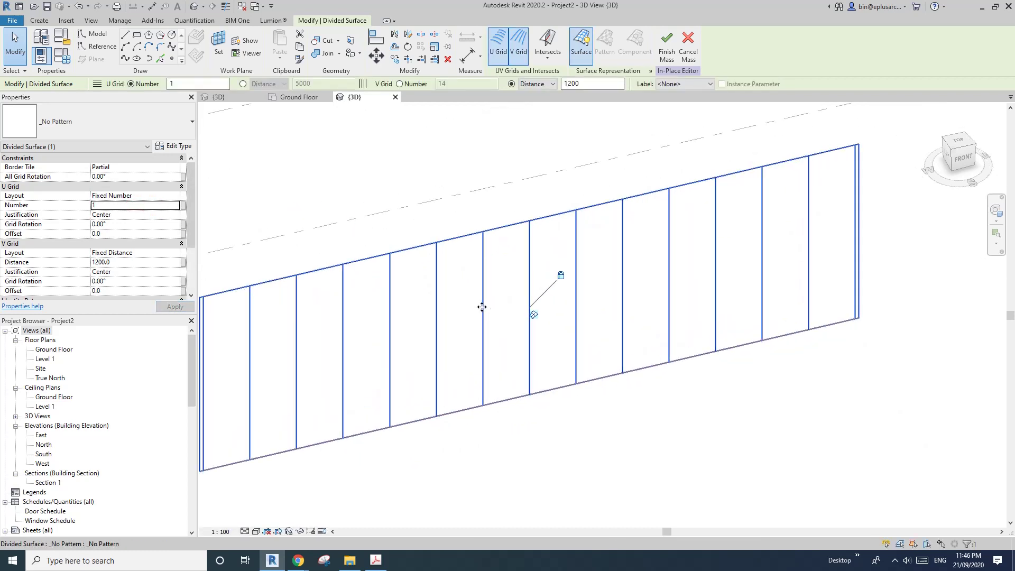
scroll(378, 226, down, 2)
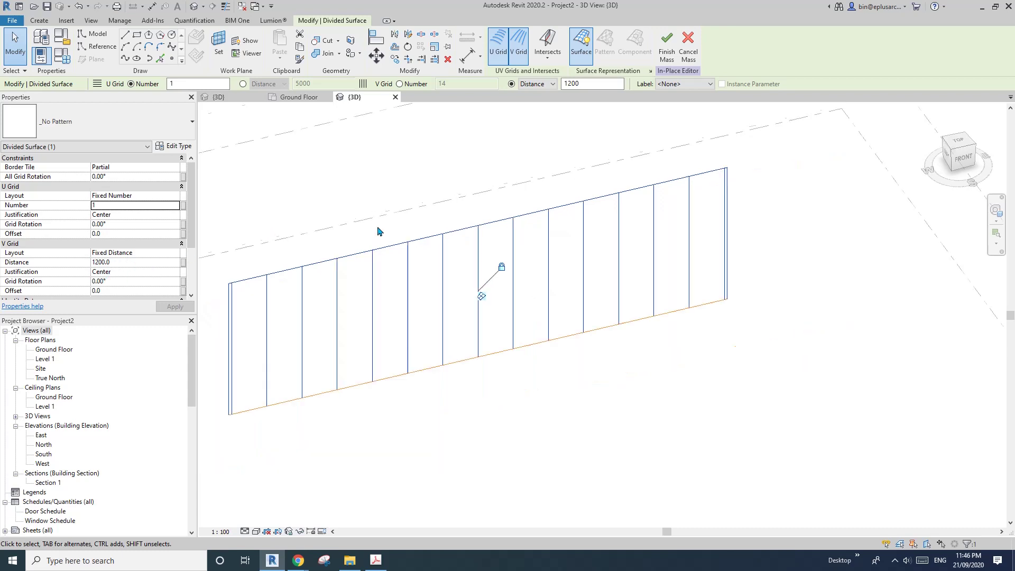
scroll(409, 271, down, 2)
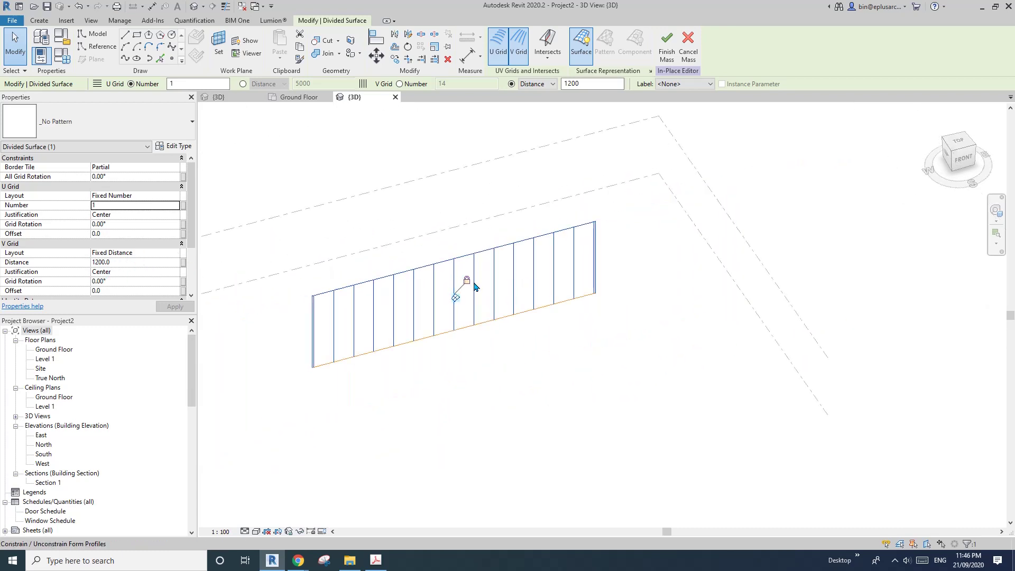
Load the blade family into the Project2 mass, show the 3D view and leave component placement.
scroll(401, 164, up, 2)
click(401, 163)
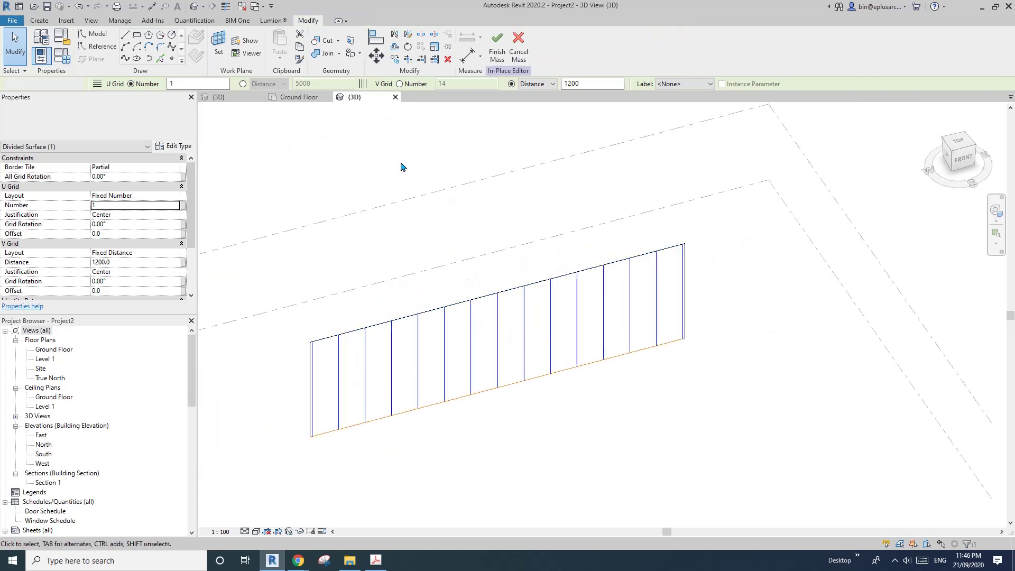
click(239, 98)
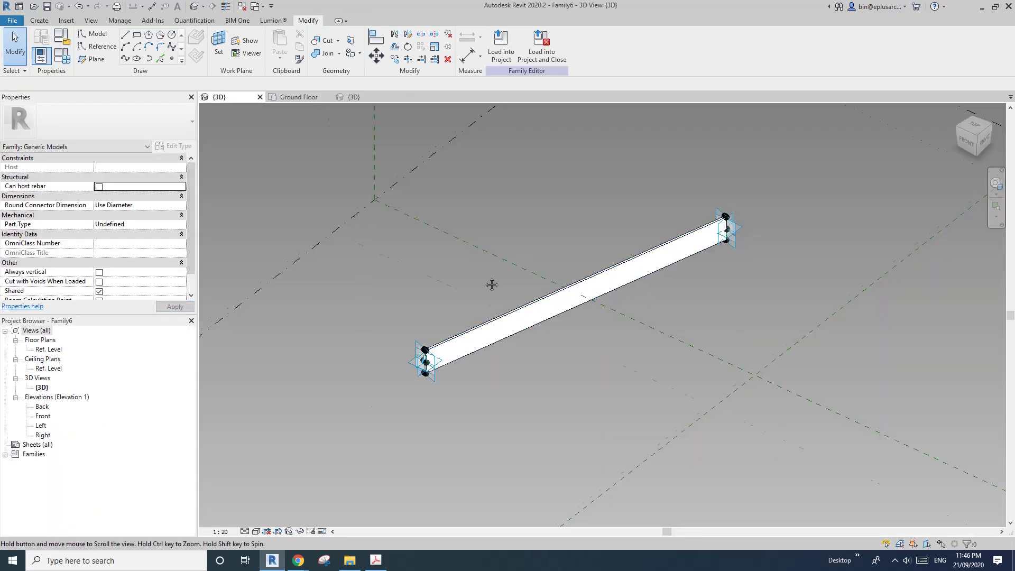
click(500, 45)
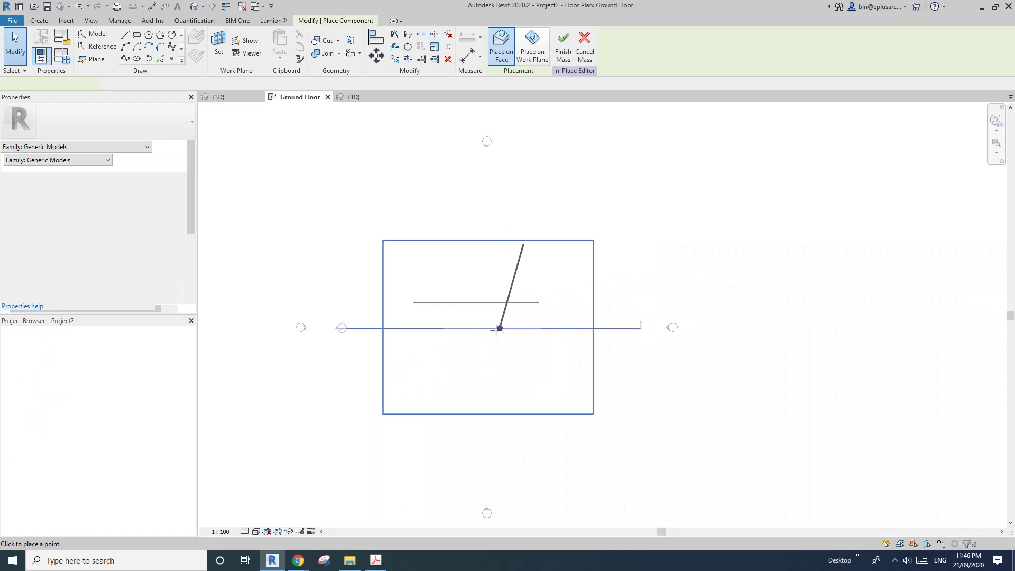
click(196, 7)
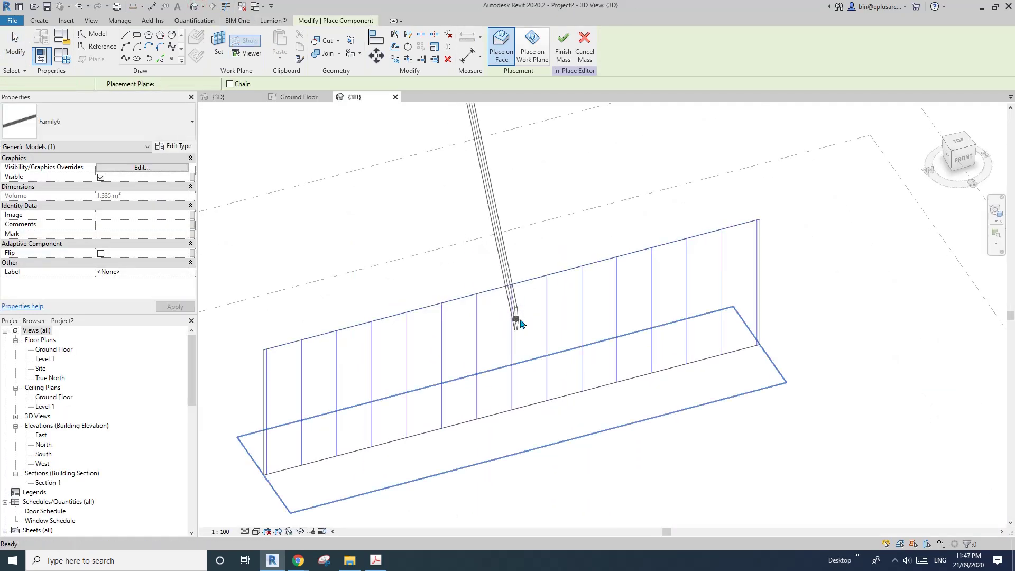
key(Escape)
Turn on the display of nodes in the divided surface's representation settings.
scroll(512, 315, down, 2)
click(500, 296)
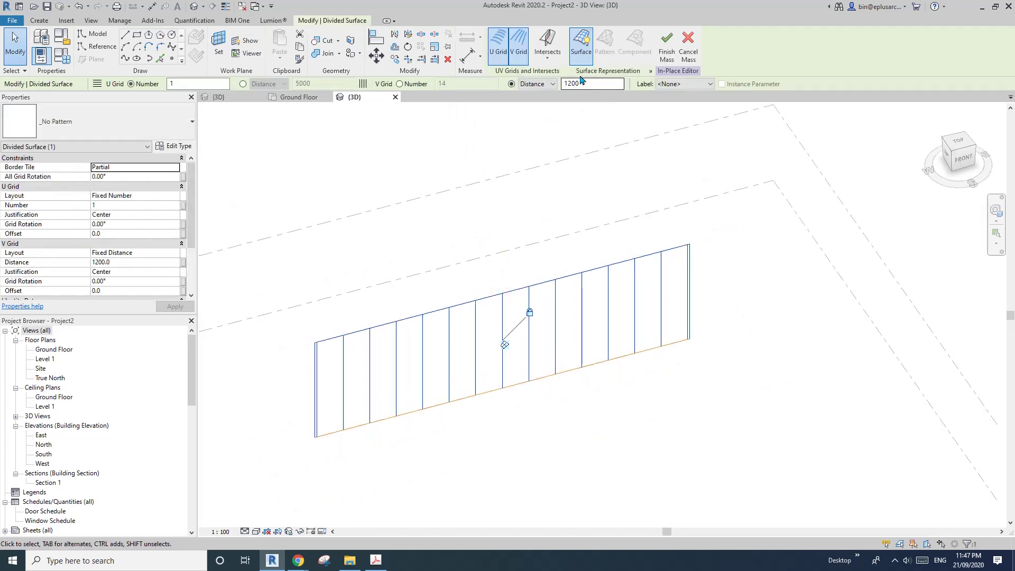
click(650, 72)
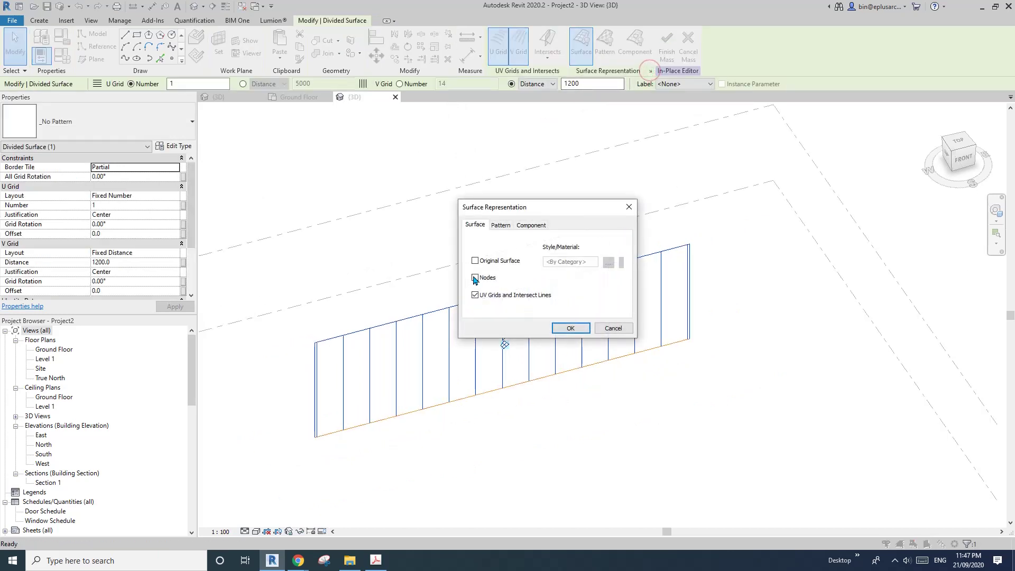
click(571, 328)
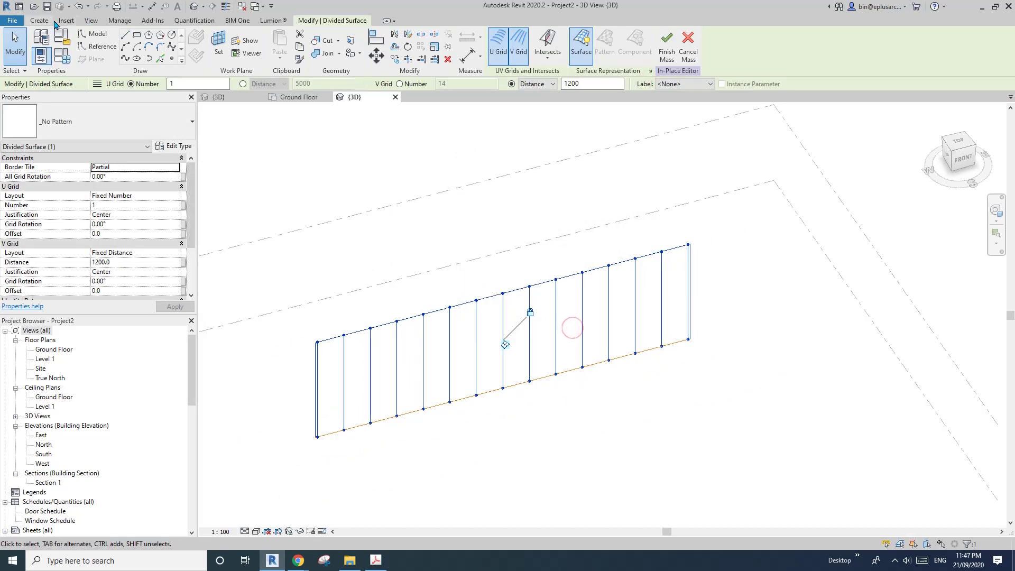
Place a Family6 blade component between the upper and lower nodes of a grid line near the middle of the divided surface.
click(39, 20)
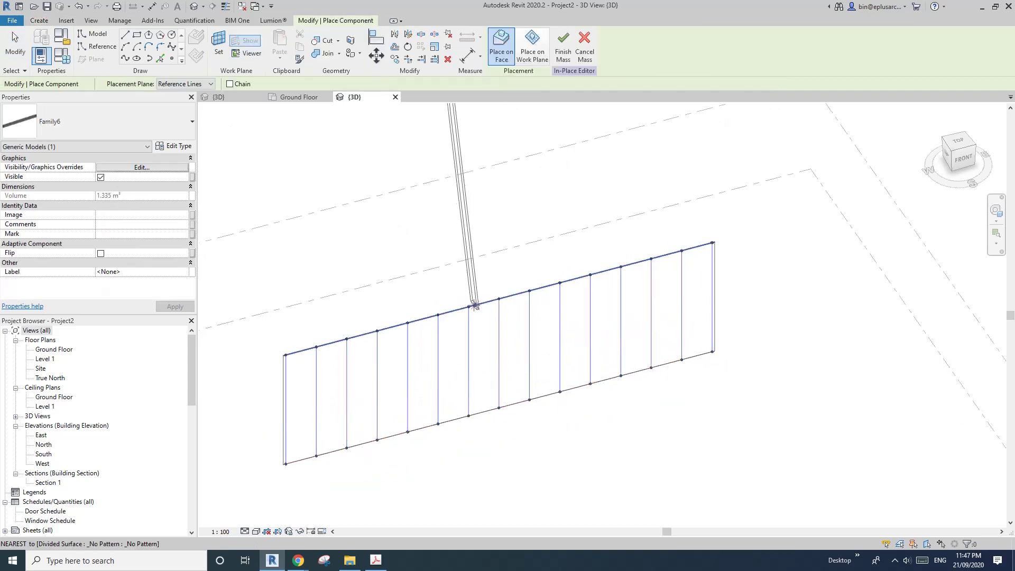
click(470, 307)
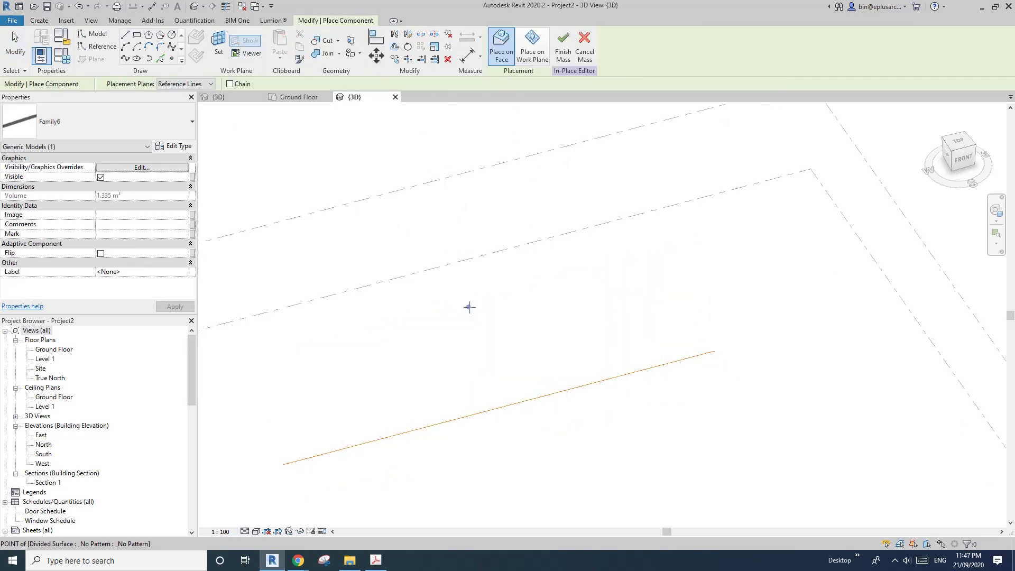
click(468, 415)
key(Escape)
key(Escape)
Repeat the placed blade across all nodes of the divided surface.
scroll(472, 378, up, 1)
shift+middle_drag(476, 396, 527, 323)
click(479, 271)
click(420, 47)
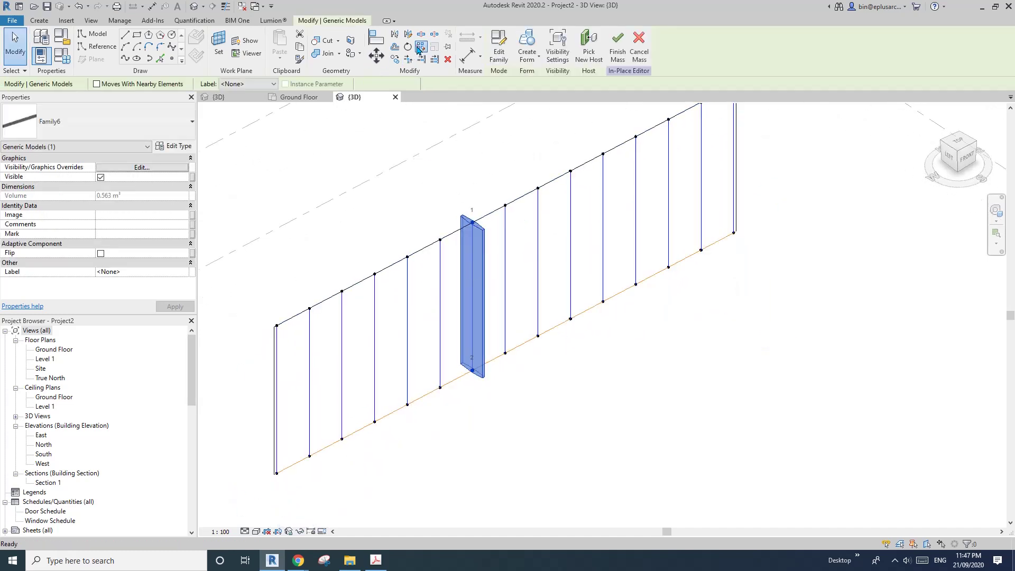
scroll(584, 264, down, 2)
shift+middle_drag(583, 265, 675, 367)
Examine the blade repeater and its type parameters from several angles without changing them.
click(521, 268)
mouse_move(502, 271)
shift+middle_down()
mouse_move(499, 290)
mouse_move(498, 260)
shift+middle_up()
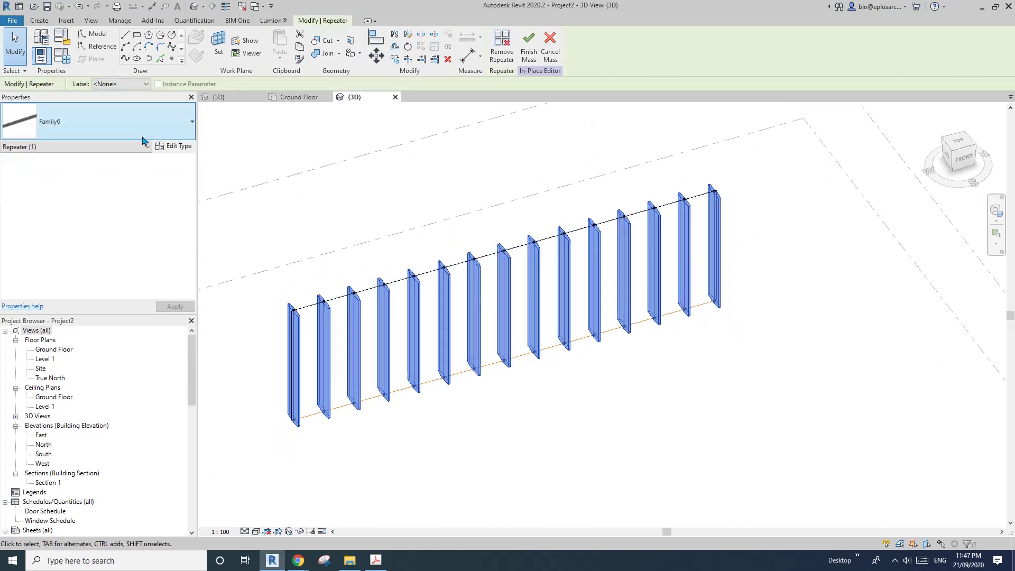
click(169, 146)
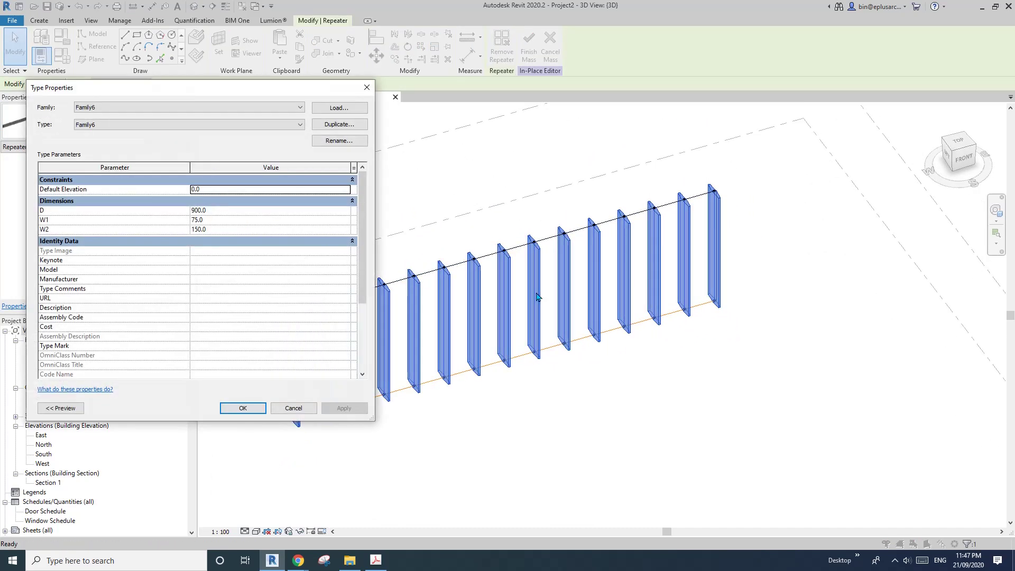
click(367, 88)
shift+middle_drag(459, 227, 518, 244)
click(466, 156)
click(519, 244)
click(518, 244)
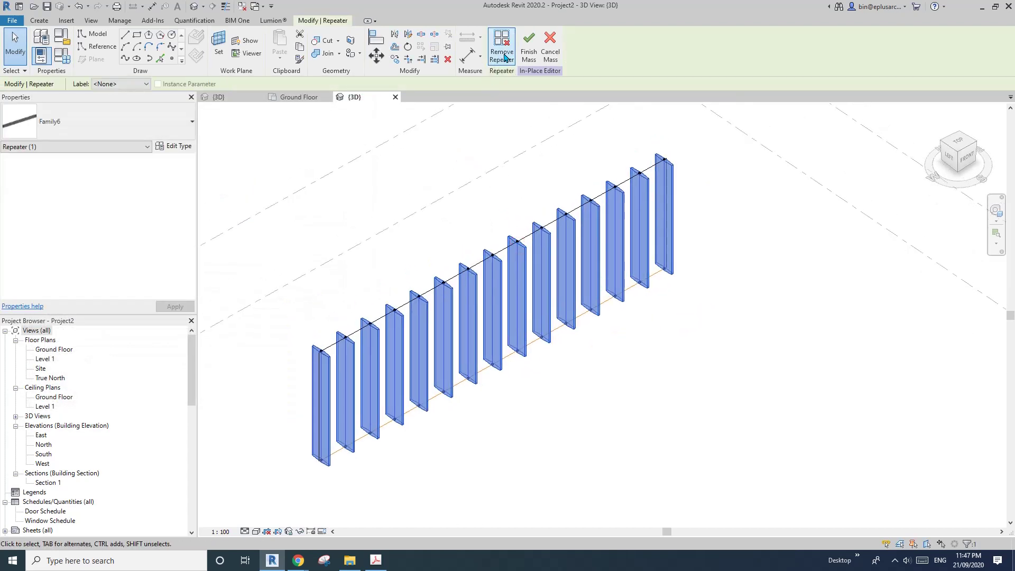
shift+middle_drag(529, 176, 525, 177)
click(582, 377)
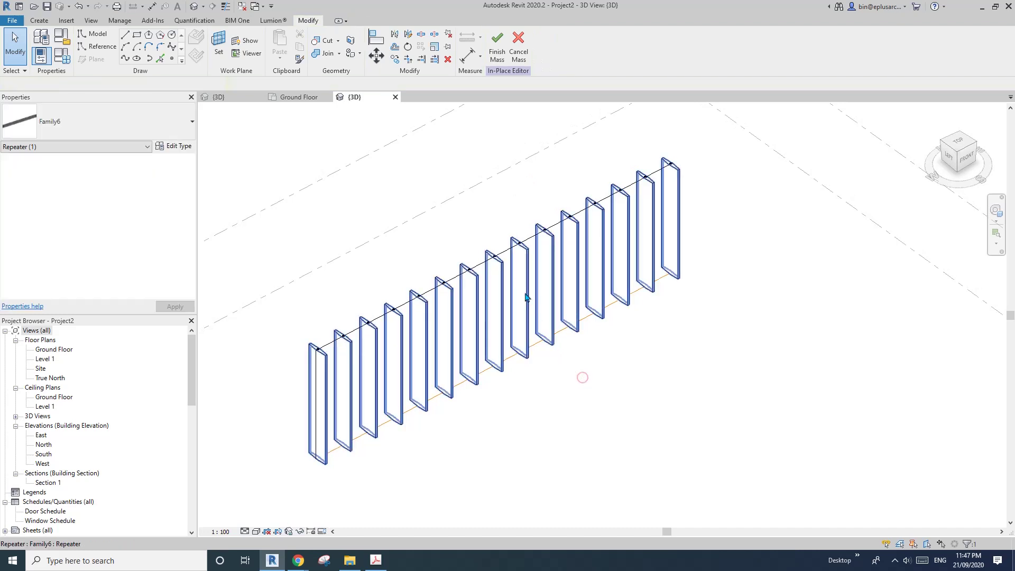
Set the repeated blades' type dimensions to D 600, W1 50 and W2 100.
click(523, 292)
click(174, 148)
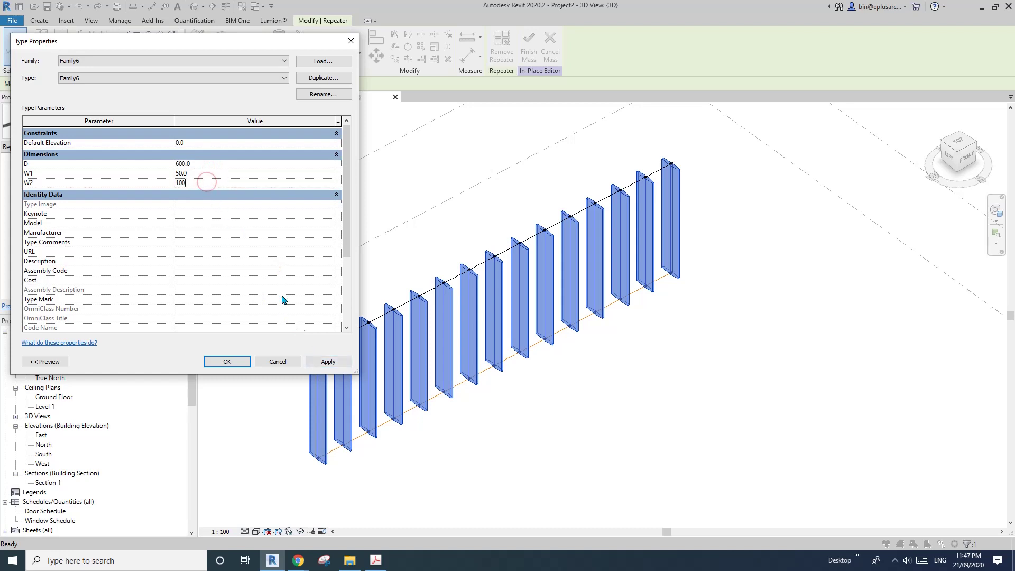
click(336, 365)
click(249, 361)
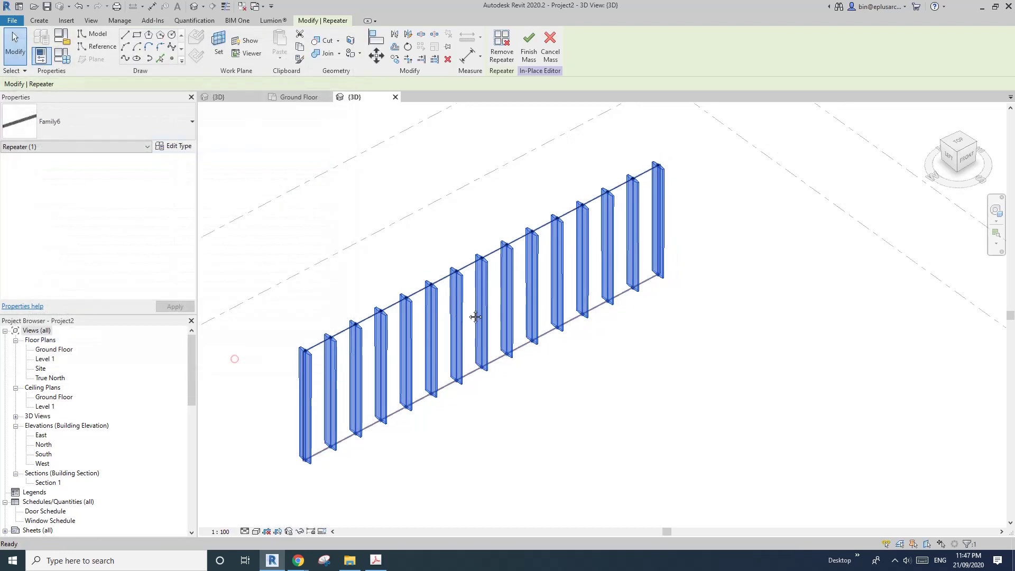
Select a single blade within the repeater and examine its instance and type properties.
shift+middle_drag(475, 317, 483, 290)
scroll(470, 306, up, 3)
key(Tab)
click(478, 306)
middle_drag(476, 220, 466, 219)
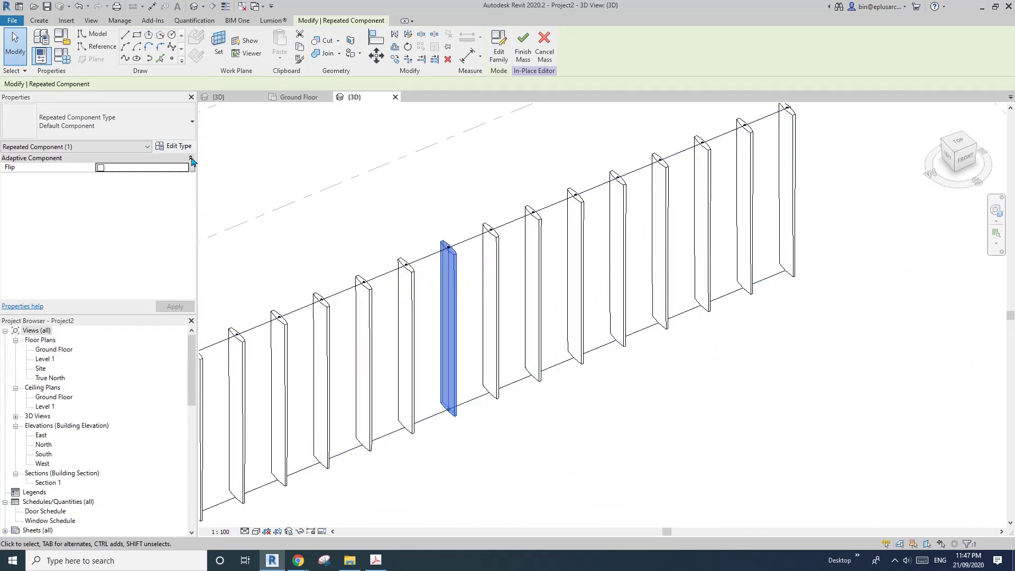
click(178, 147)
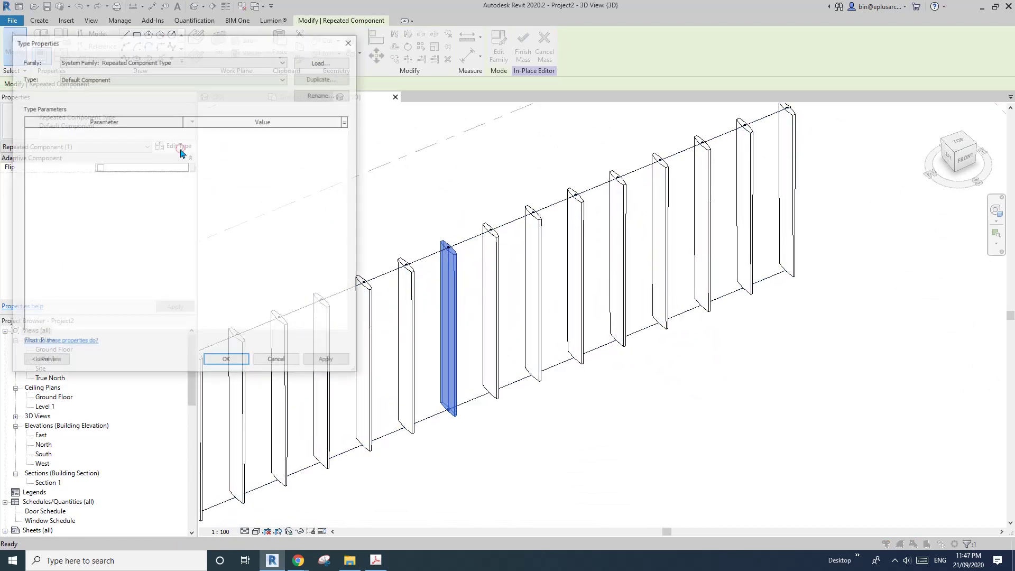
click(278, 362)
key(Escape)
scroll(444, 270, down, 2)
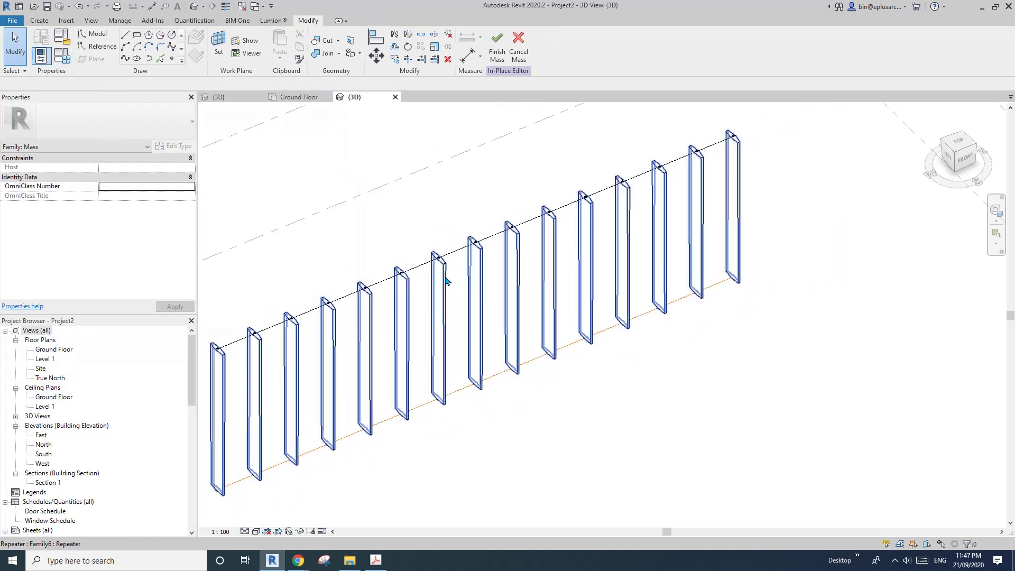
click(447, 274)
key(Escape)
middle_drag(451, 229, 453, 227)
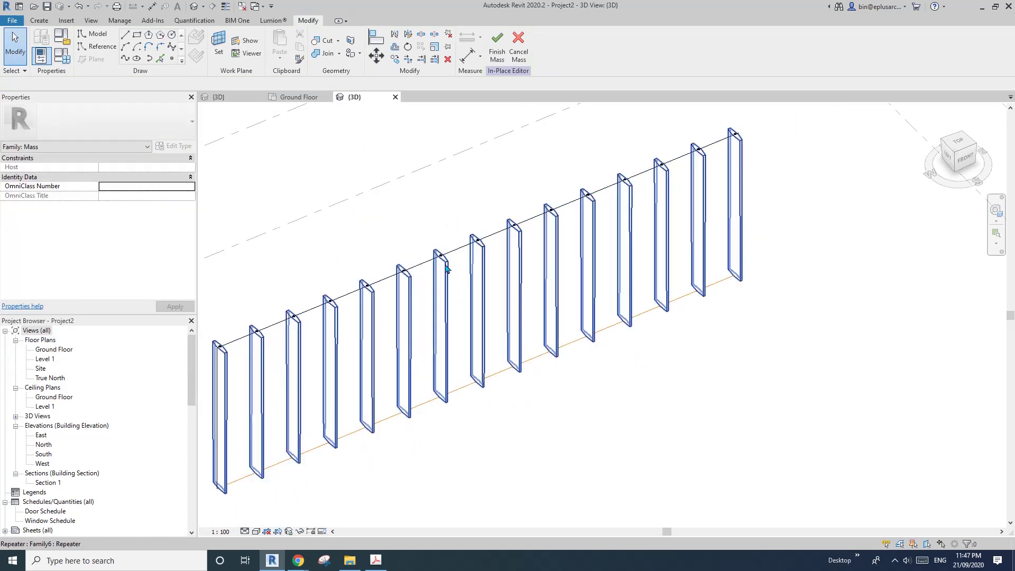
Open the blade family for editing and temporarily hide the adaptive placement point numbered 1.
double_click(449, 270)
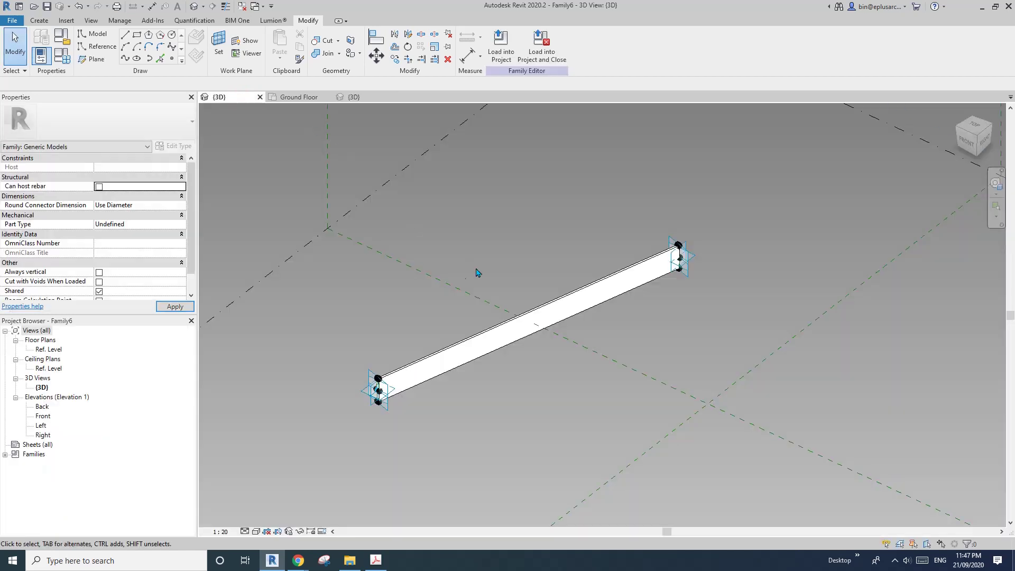
scroll(397, 399, up, 5)
scroll(399, 398, down, 5)
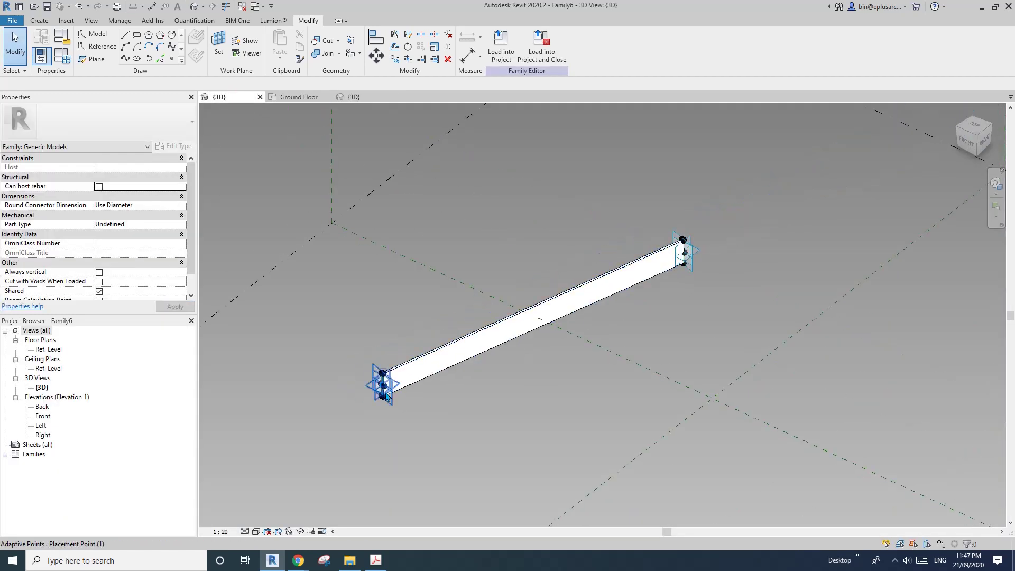
scroll(383, 385, up, 6)
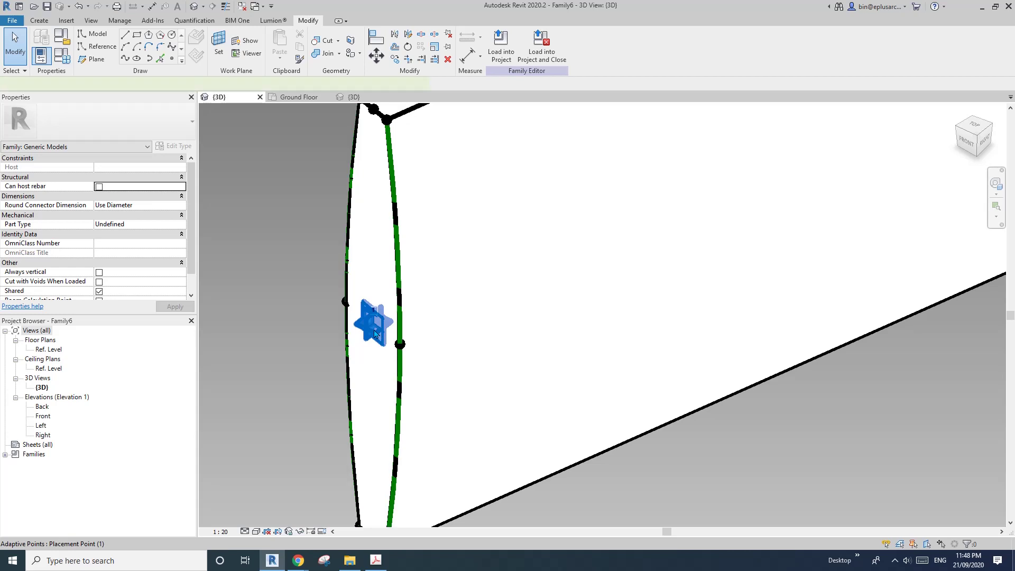
click(381, 340)
scroll(396, 328, down, 5)
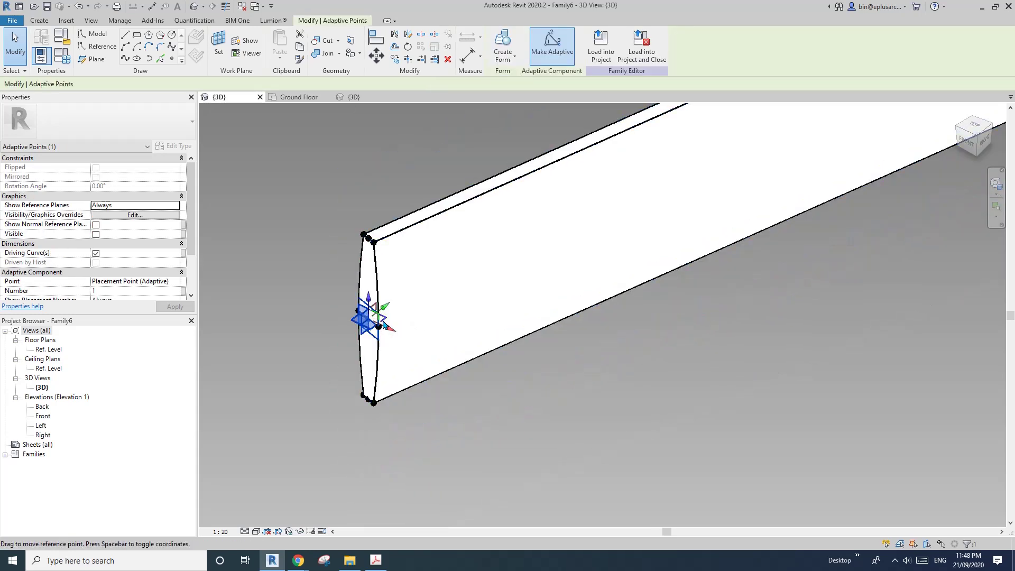
scroll(383, 324, up, 2)
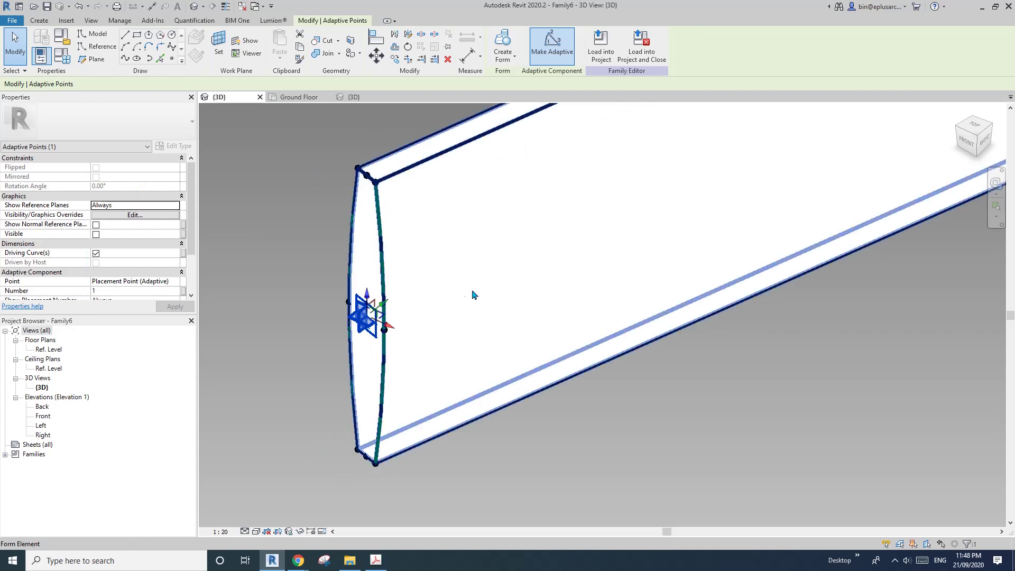
key(h)
key(h)
Link the Rotation Angle of the reference point hosted at the blade's first end to a new family parameter named a.
click(367, 317)
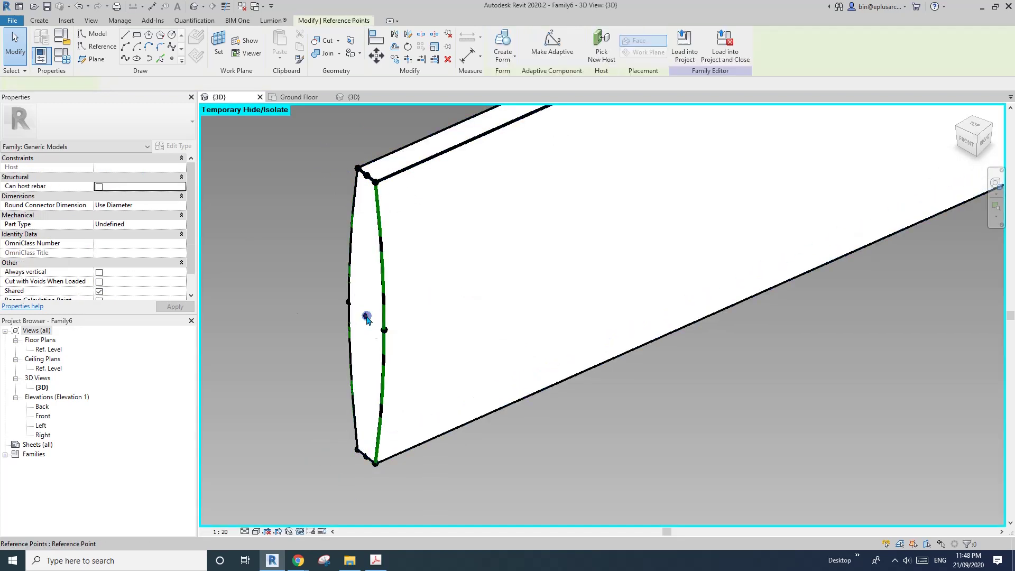
click(389, 241)
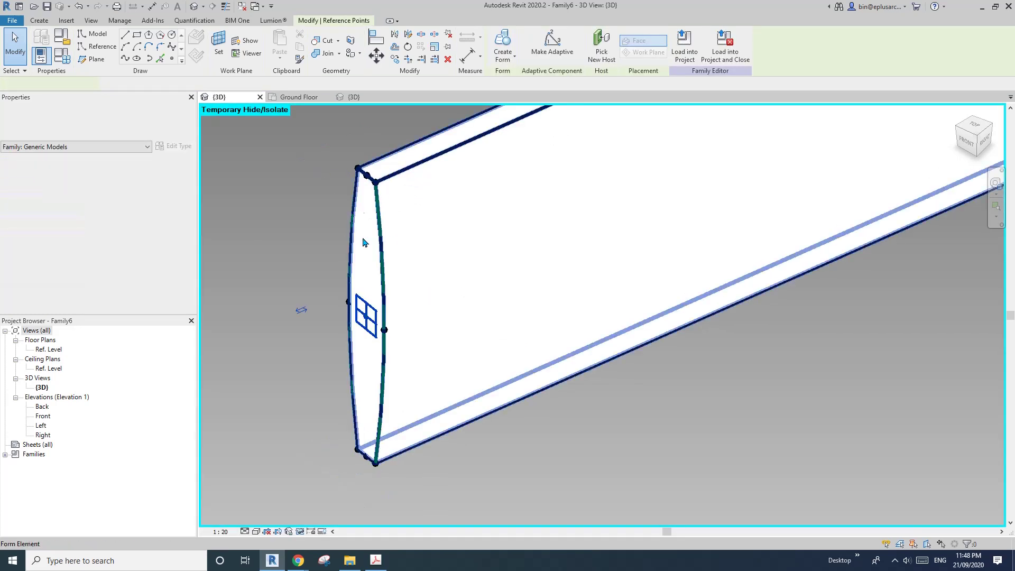
click(366, 316)
scroll(357, 296, down, 1)
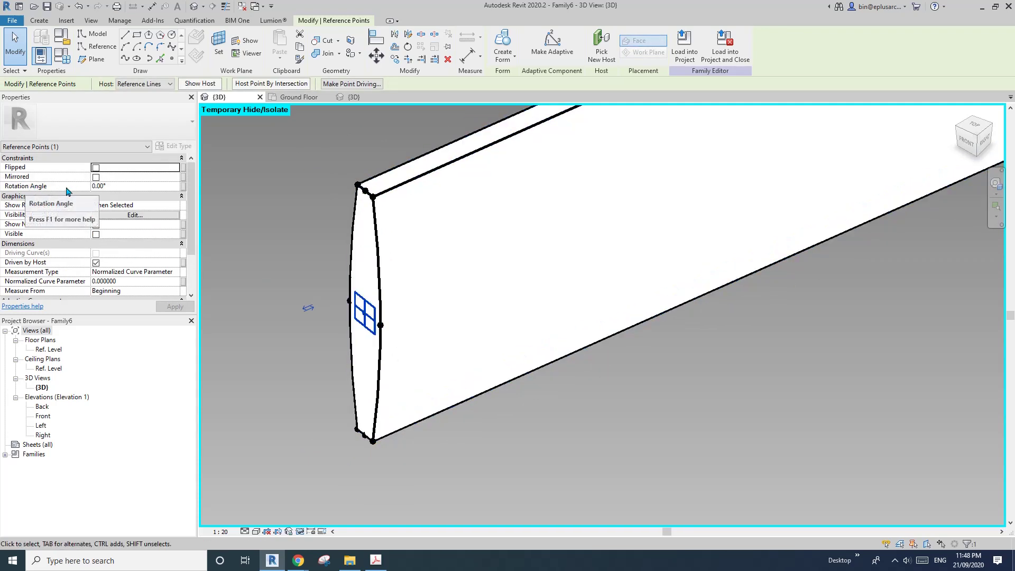
click(183, 187)
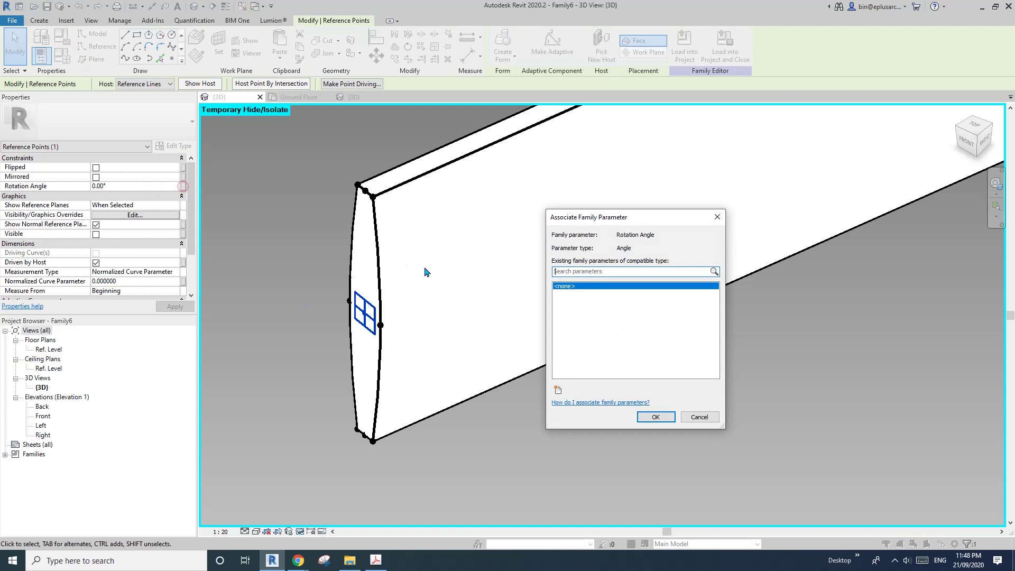
click(558, 391)
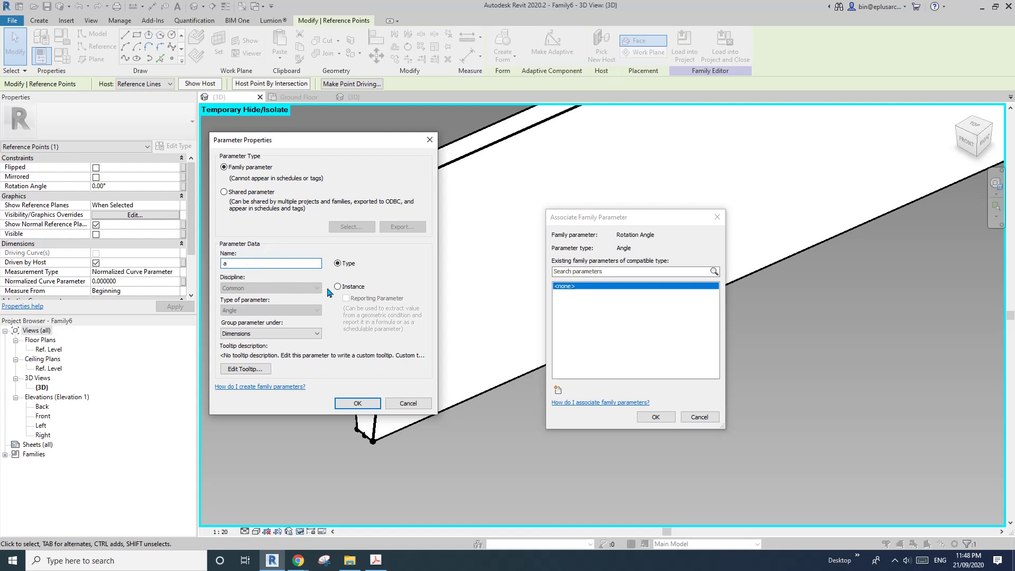
click(357, 402)
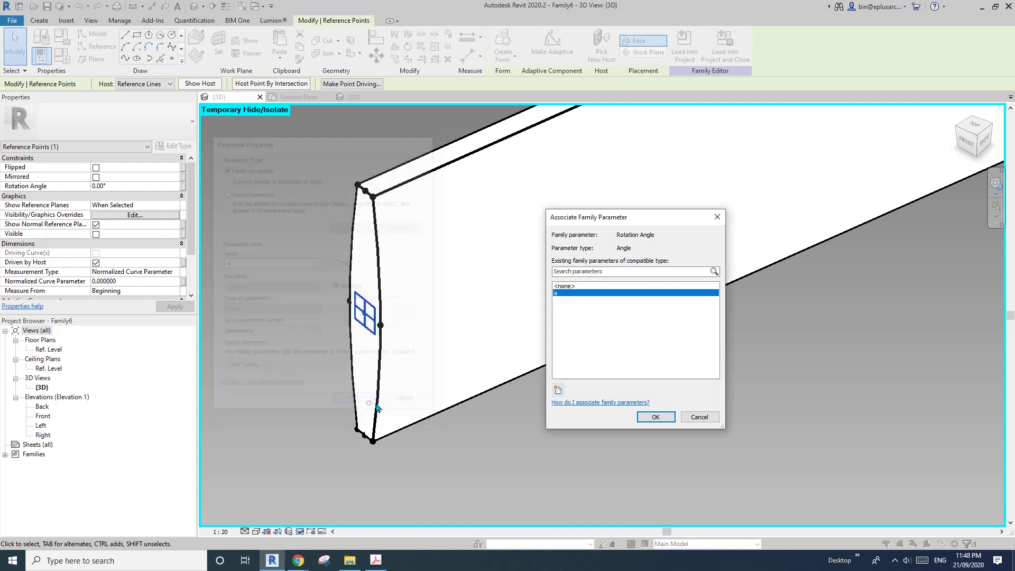
click(656, 416)
Temporarily hide the blade's lofted form to expose the profile at its other end.
middle_drag(504, 271, 428, 327)
scroll(552, 243, up, 1)
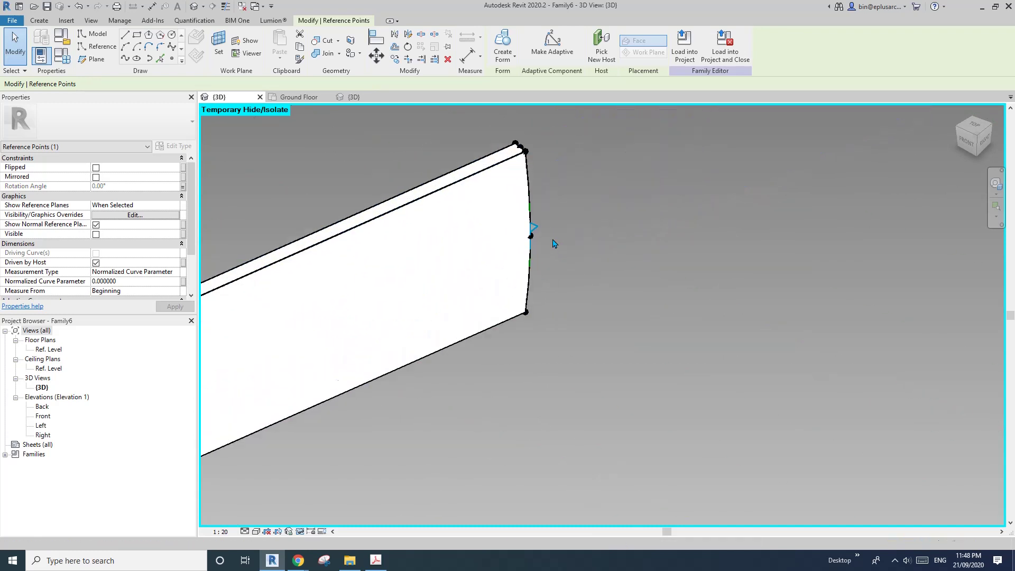
click(469, 221)
key(h)
key(h)
Link the Rotation Angle of the reference point hosted at the blade's other end to the existing family parameter a.
scroll(567, 205, up, 1)
click(508, 248)
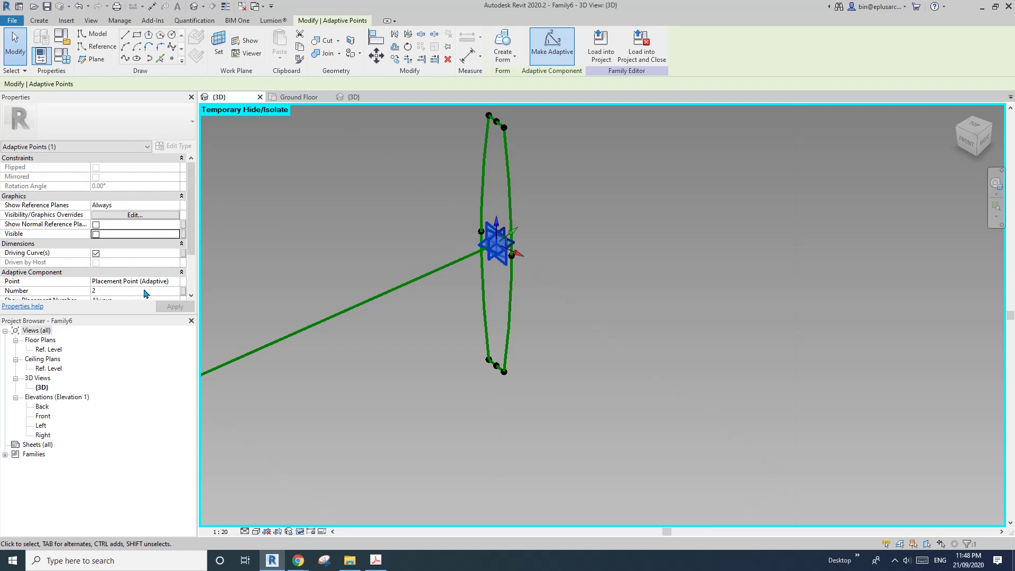
click(260, 268)
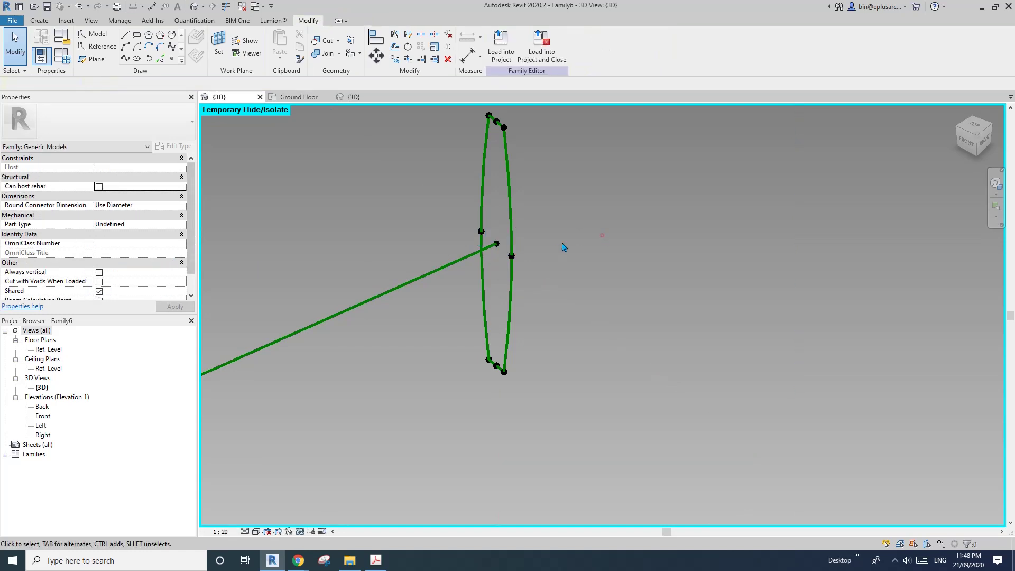
click(495, 243)
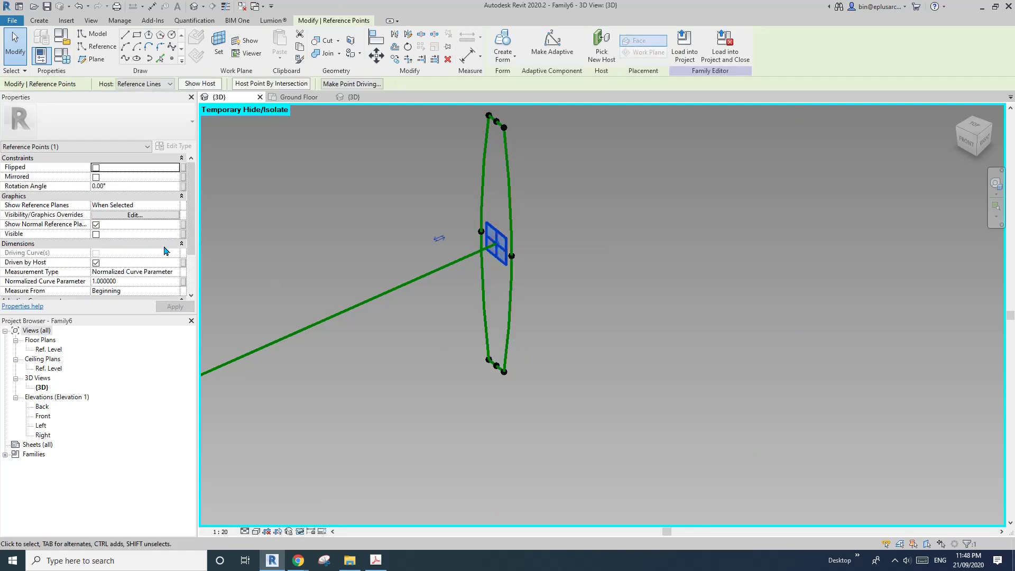
click(182, 189)
click(561, 294)
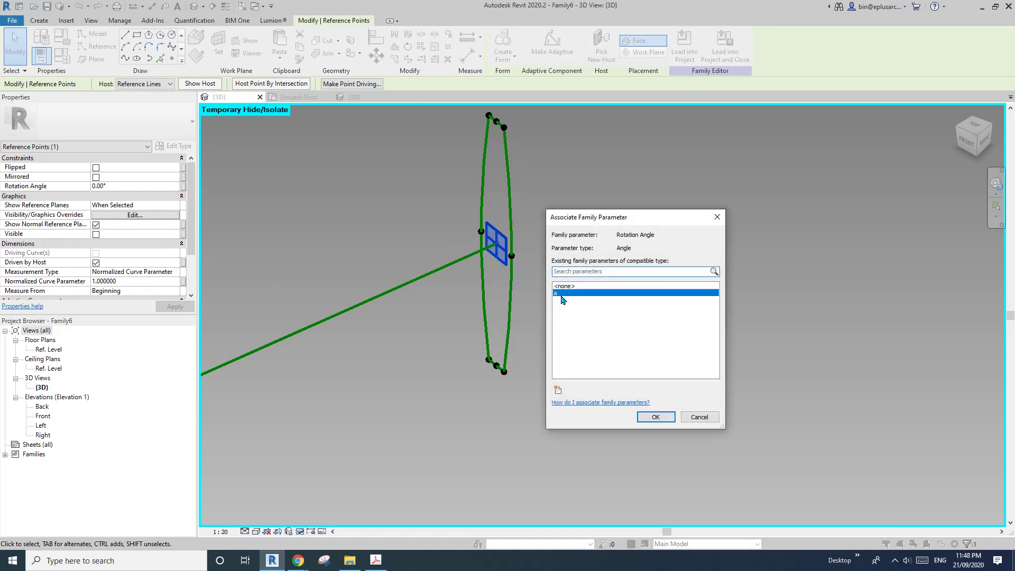
click(655, 417)
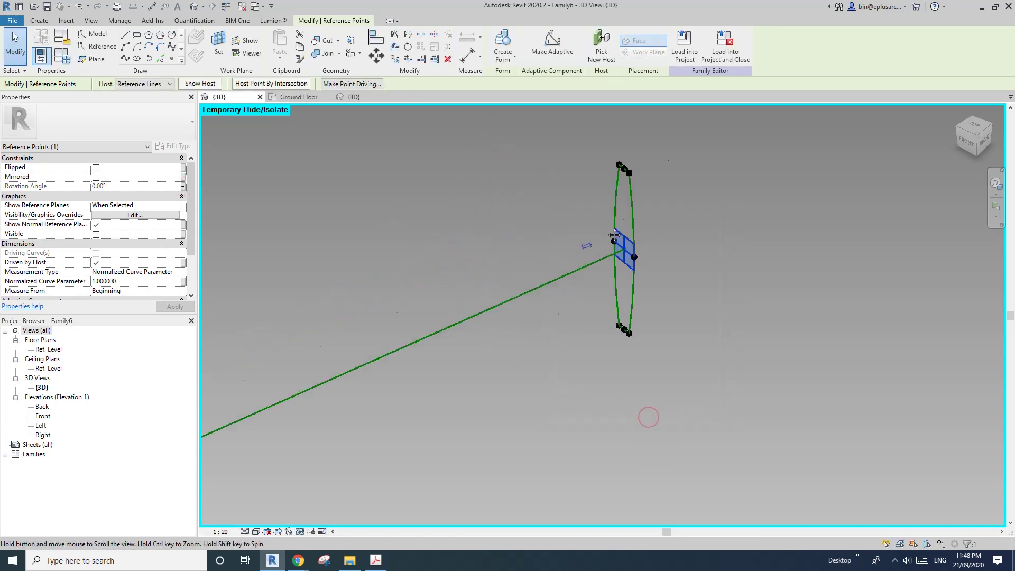
Load the edited blade family into the project, overwriting the existing version, and show the 3D view.
click(679, 51)
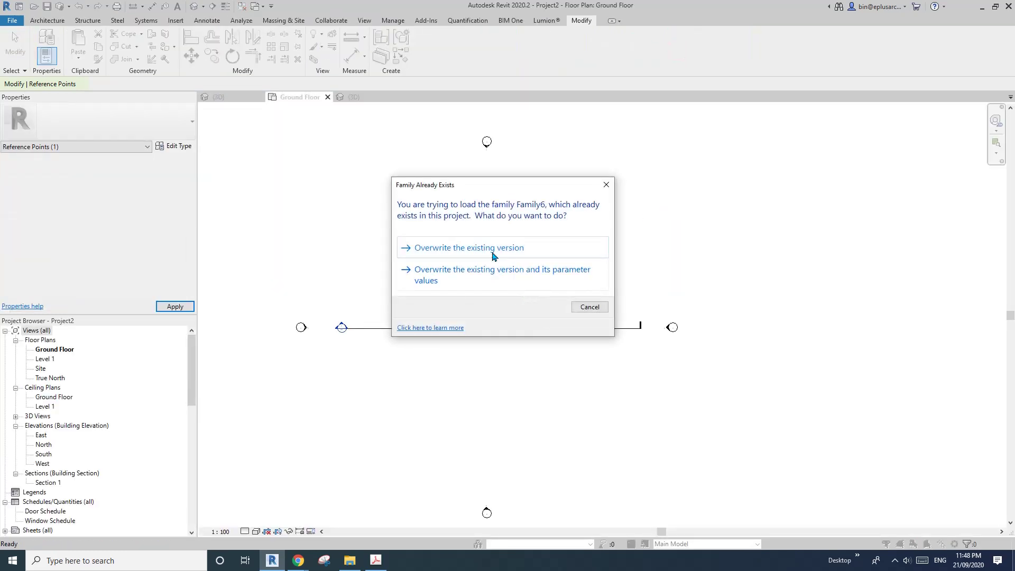
click(492, 246)
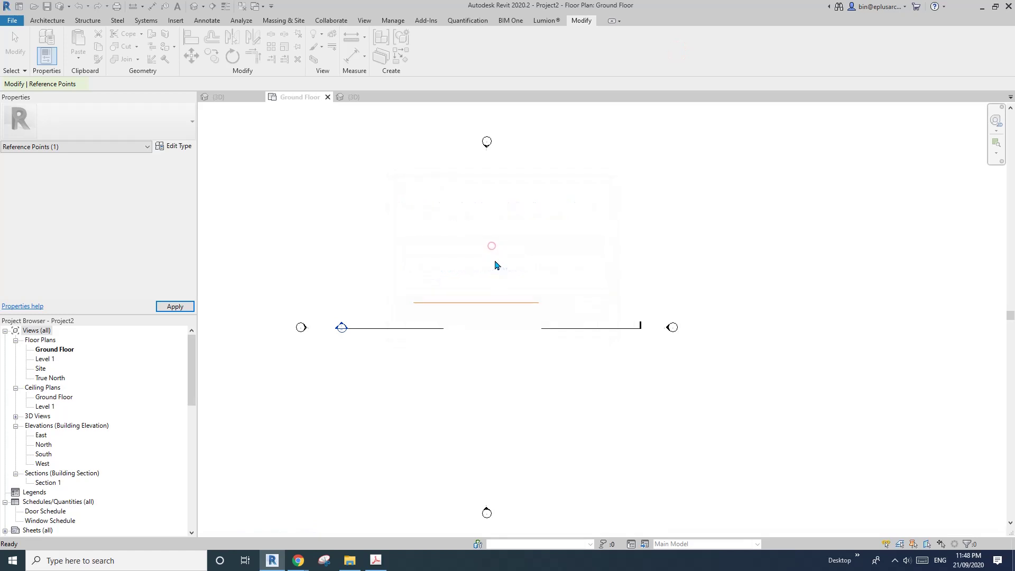
click(194, 7)
scroll(479, 287, down, 1)
middle_drag(495, 306, 533, 297)
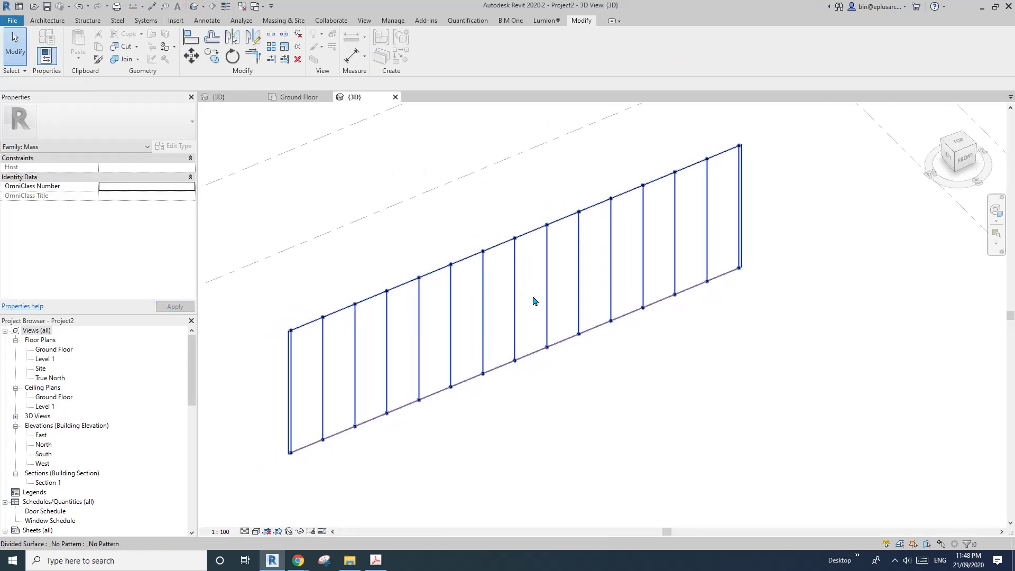
Examine the divided surface and its grid properties in the project's 3D view, looking for the repeated blades.
scroll(523, 292, up, 2)
click(508, 286)
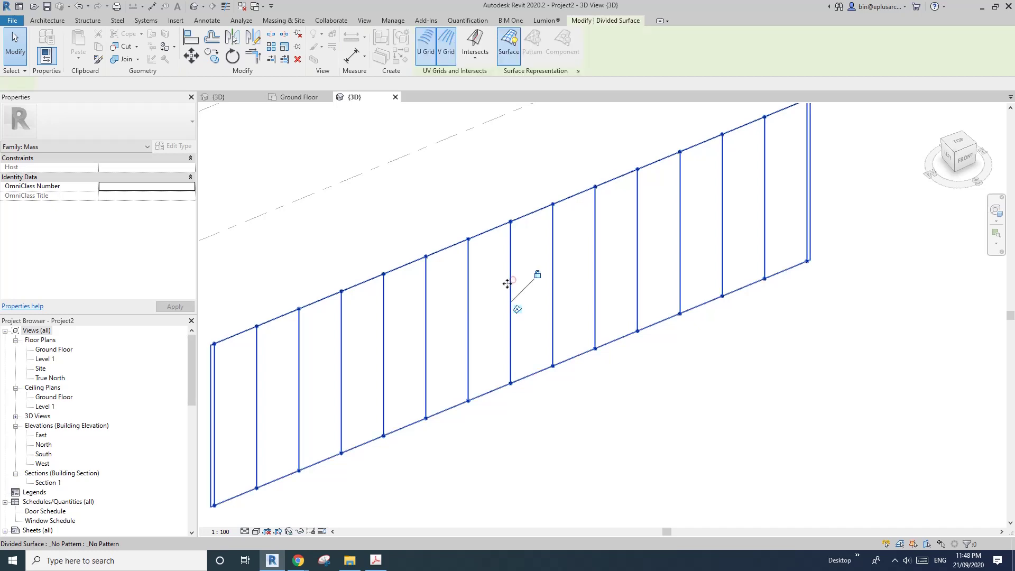
scroll(507, 290, down, 1)
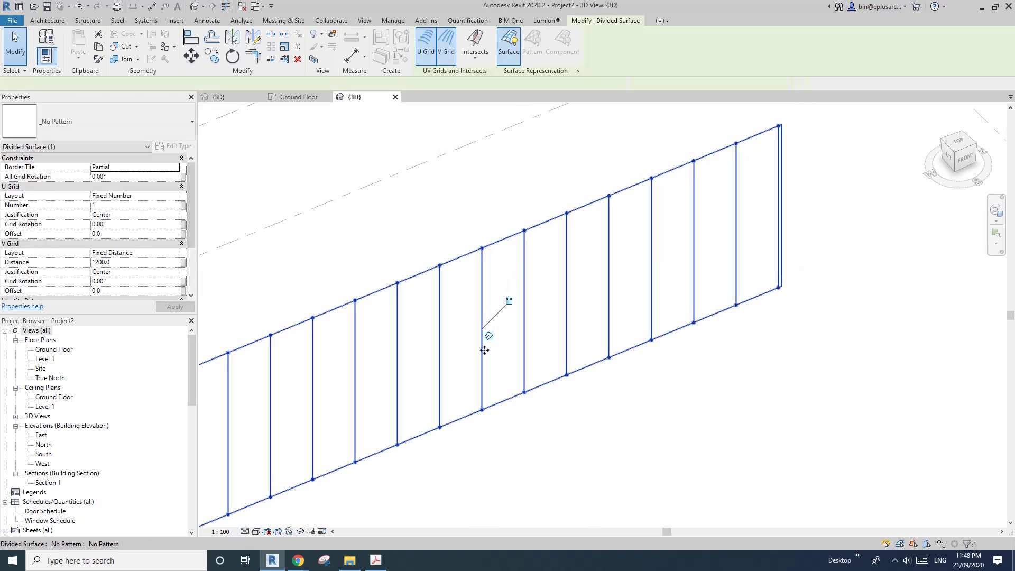
scroll(485, 277, down, 3)
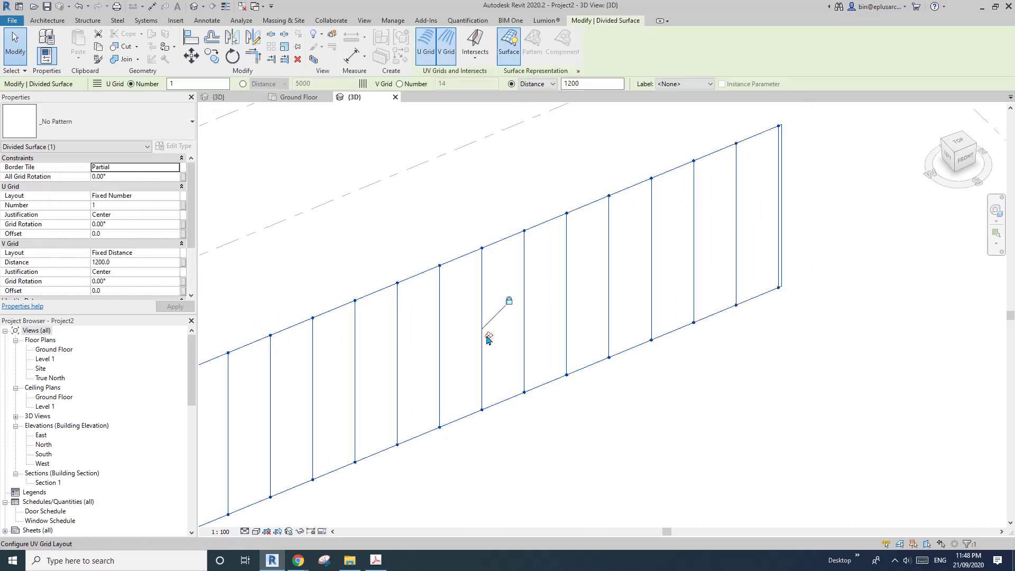
key(Escape)
click(480, 288)
click(448, 183)
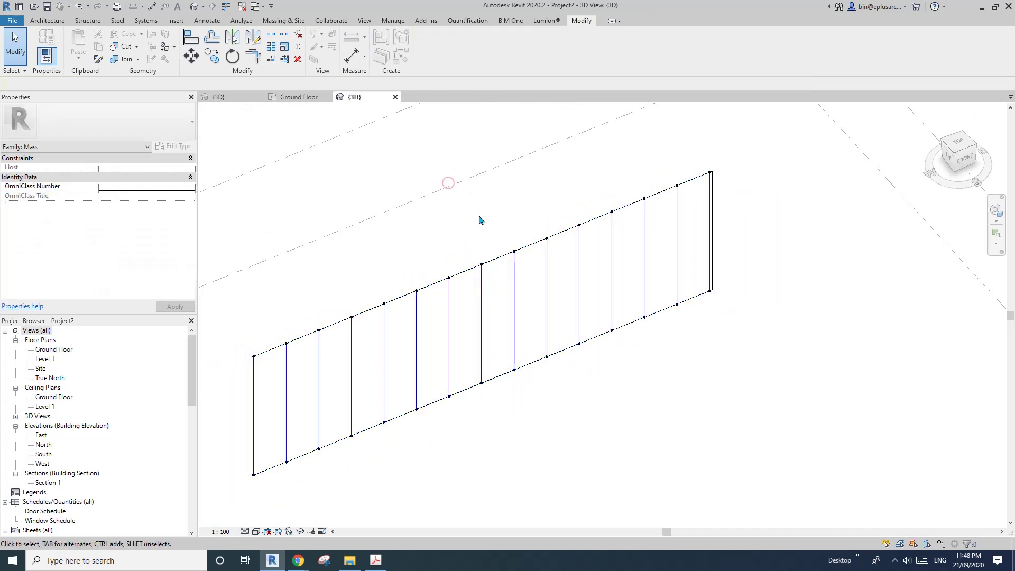
click(485, 275)
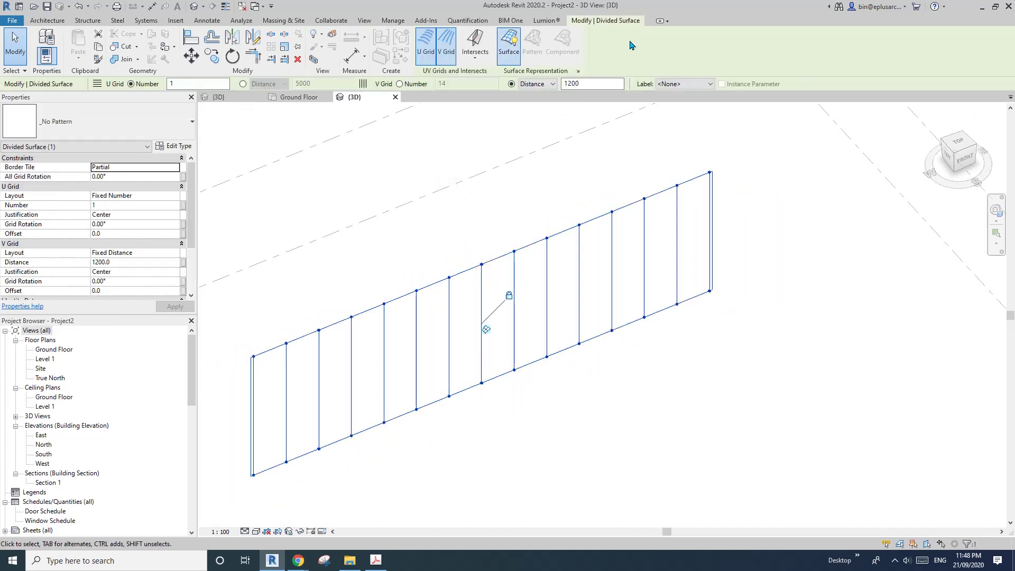
click(438, 240)
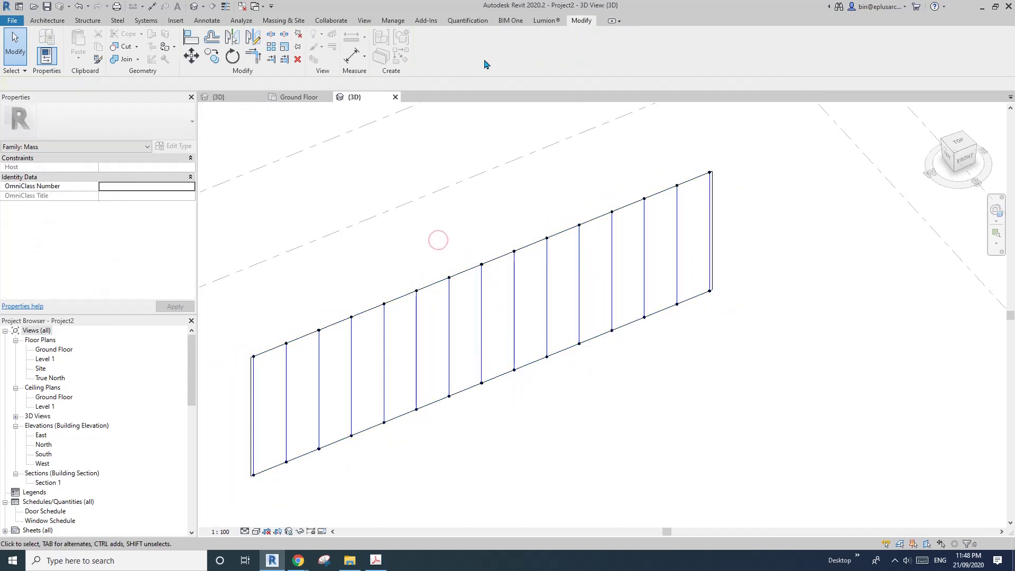
scroll(417, 253, down, 2)
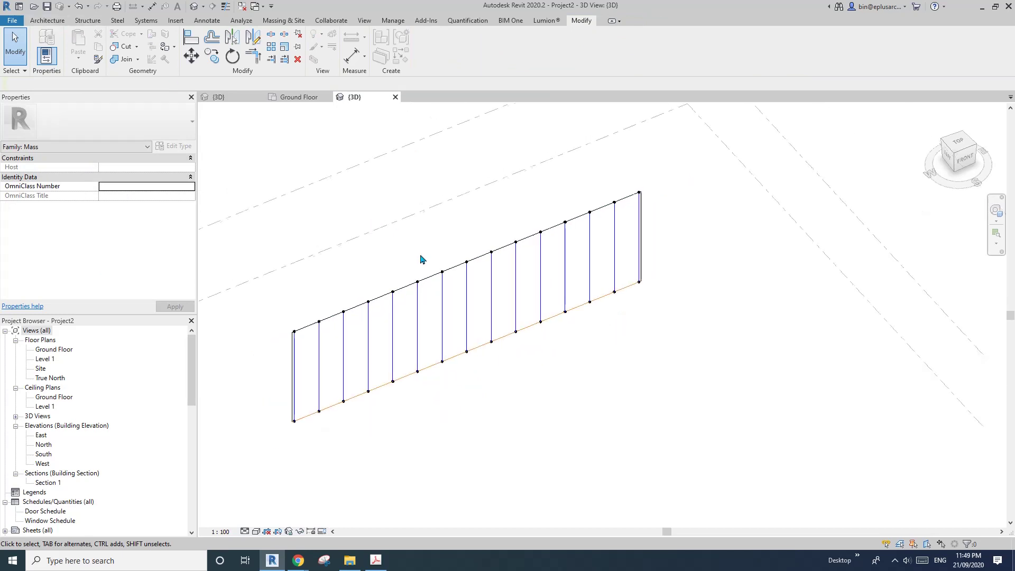
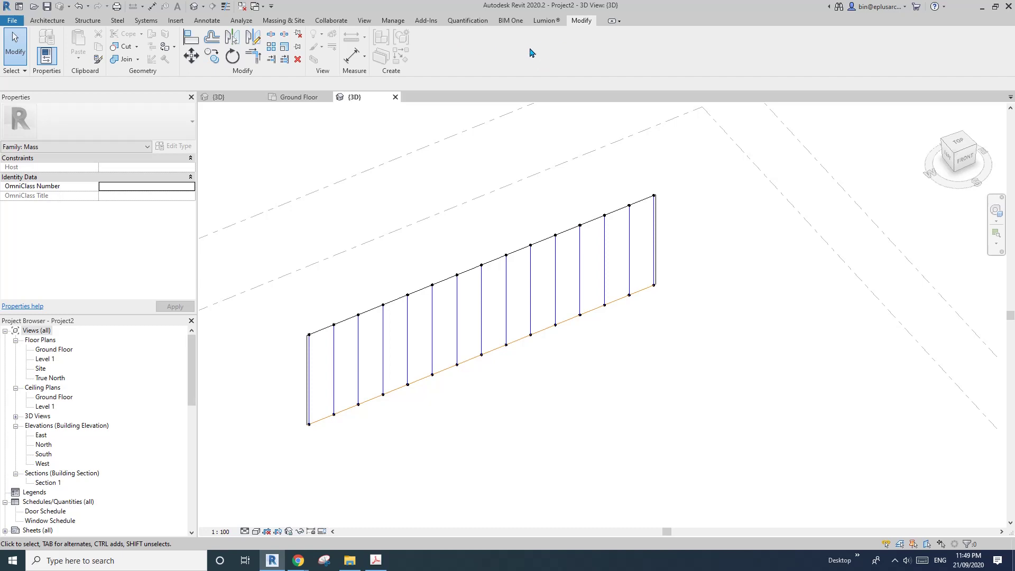
click(547, 19)
click(582, 19)
click(554, 20)
click(580, 19)
scroll(470, 153, up, 1)
middle_drag(451, 177, 485, 168)
scroll(486, 222, up, 2)
middle_drag(490, 232, 486, 219)
scroll(516, 244, down, 1)
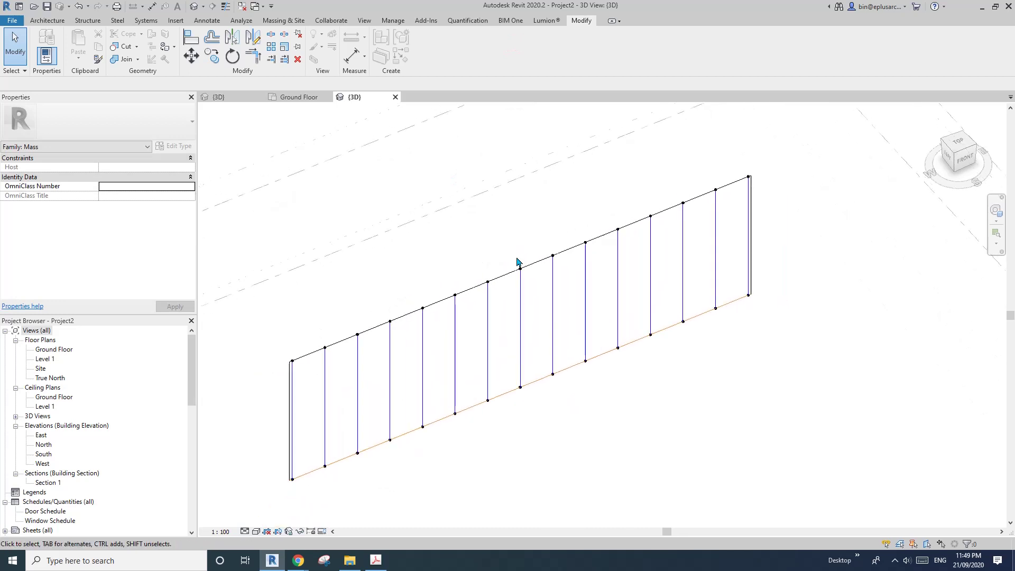
middle_drag(516, 258, 517, 251)
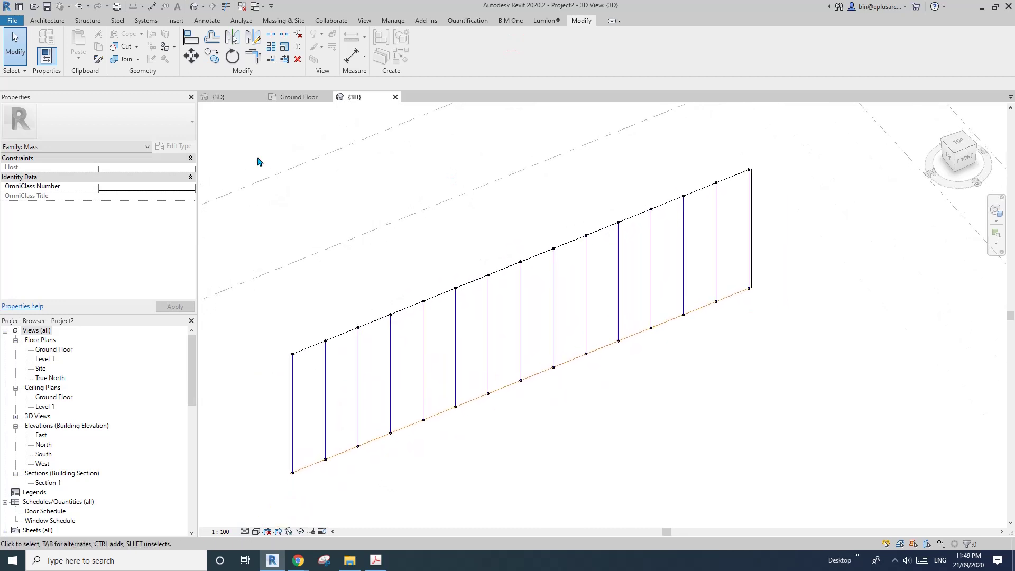
Return to the in-place mass in the 3D view and select a single blade within the repeater.
click(51, 9)
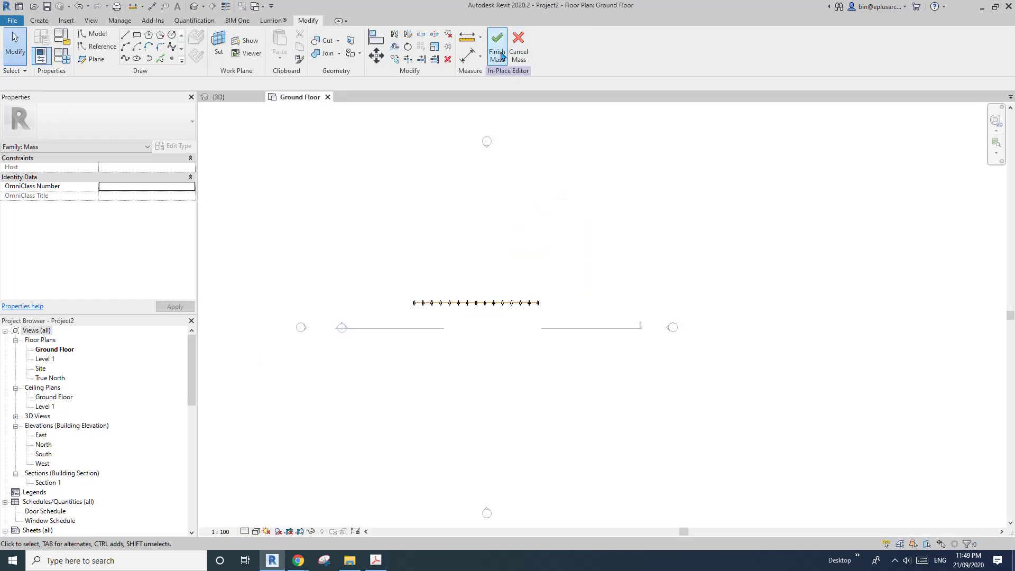
click(194, 6)
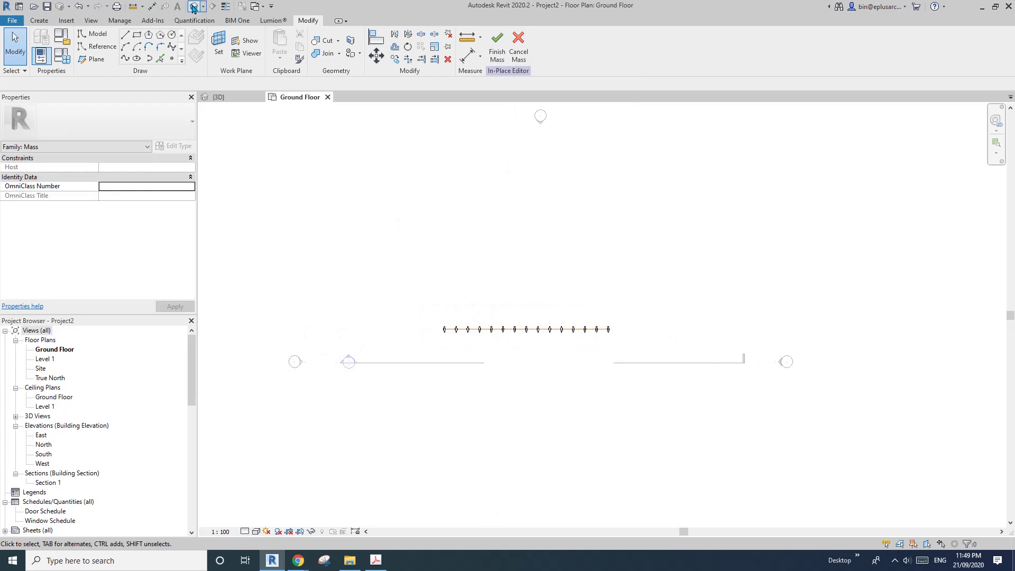
scroll(549, 292, up, 5)
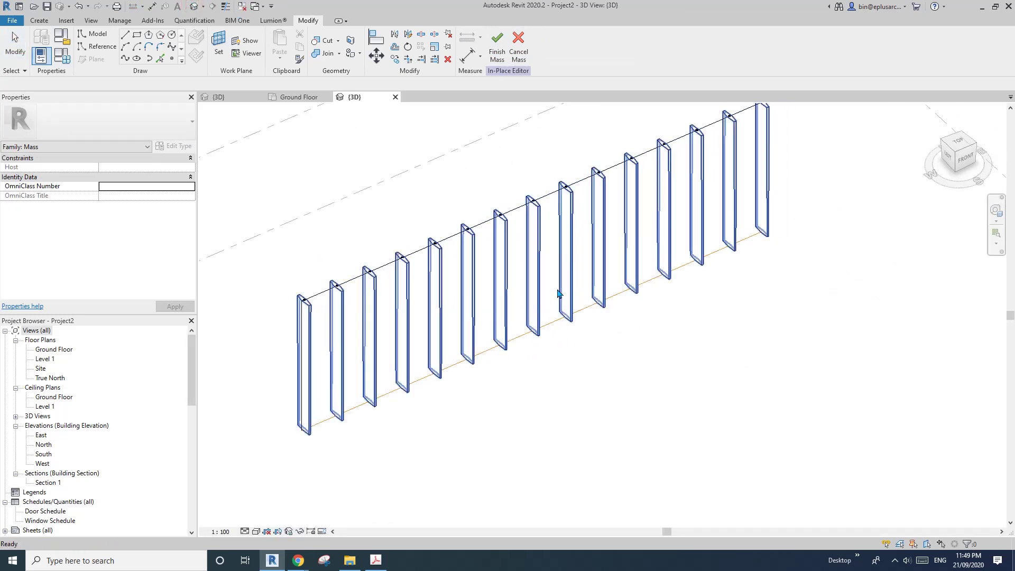
click(512, 266)
scroll(513, 268, up, 2)
mouse_move(513, 269)
shift+middle_down()
mouse_move(522, 296)
mouse_move(511, 262)
shift+middle_up()
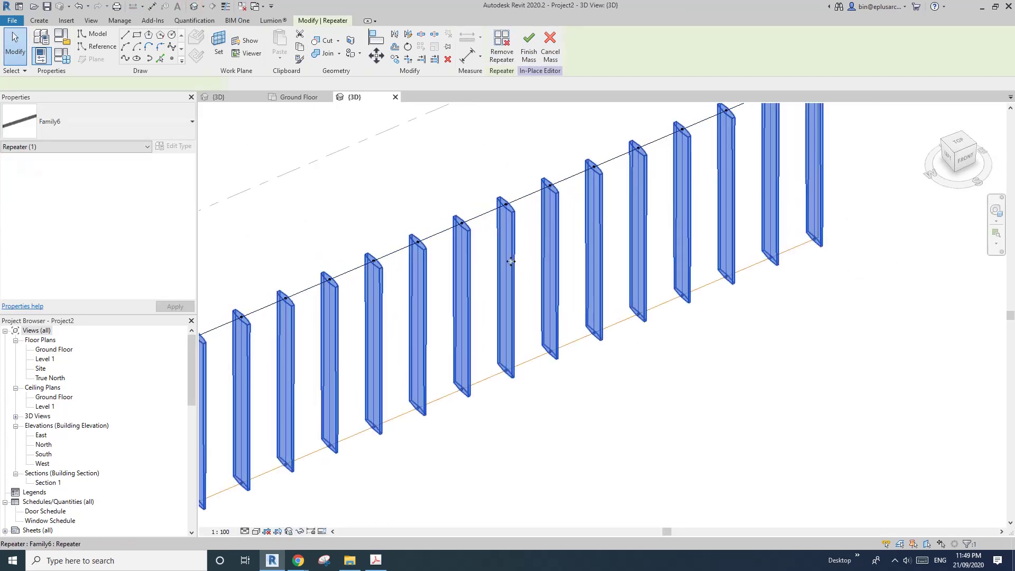
scroll(512, 267, up, 1)
key(Tab)
click(513, 269)
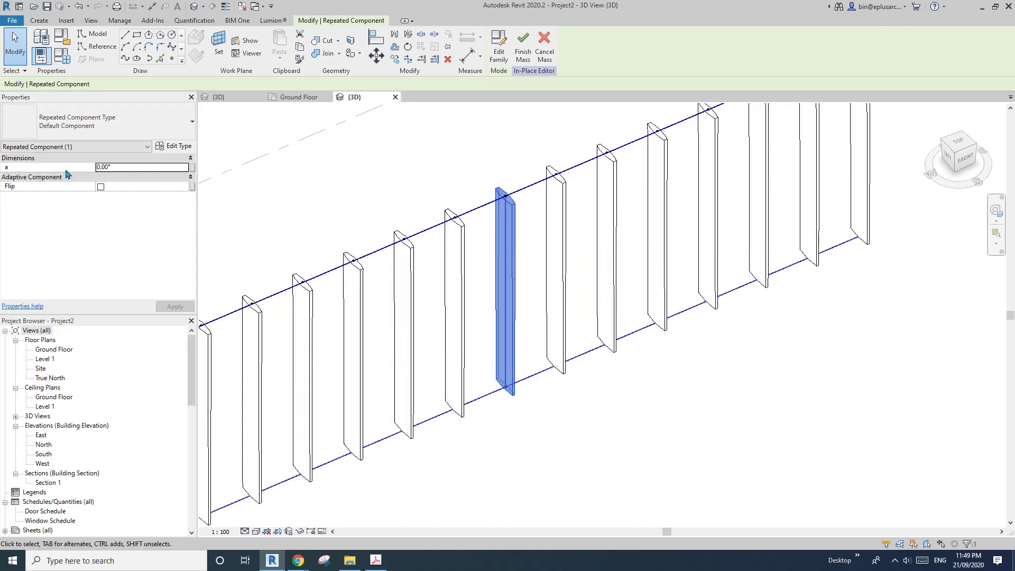
Set the repeated blade's angle parameter a to 45° and clear the selection.
click(128, 168)
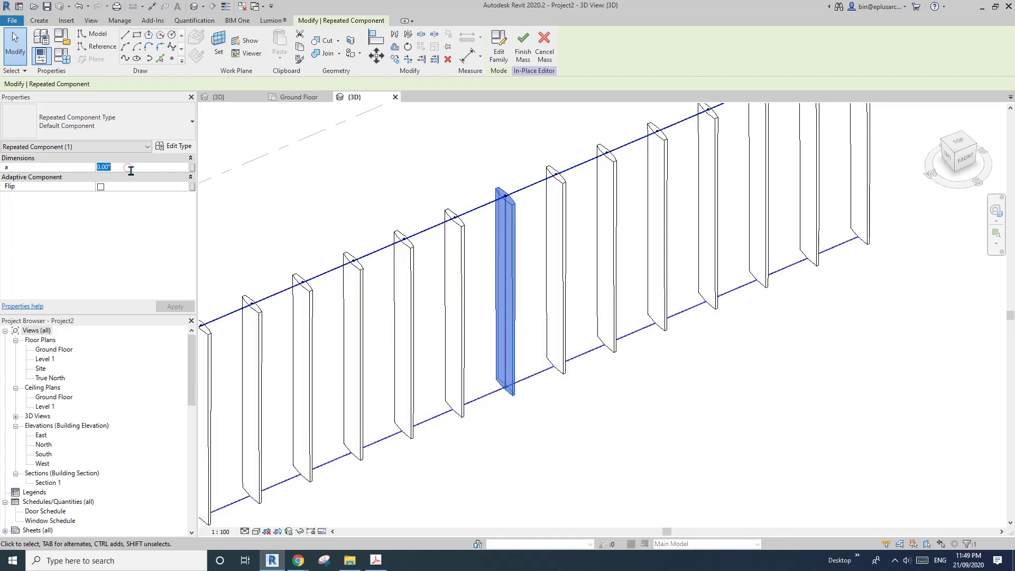
text(45)
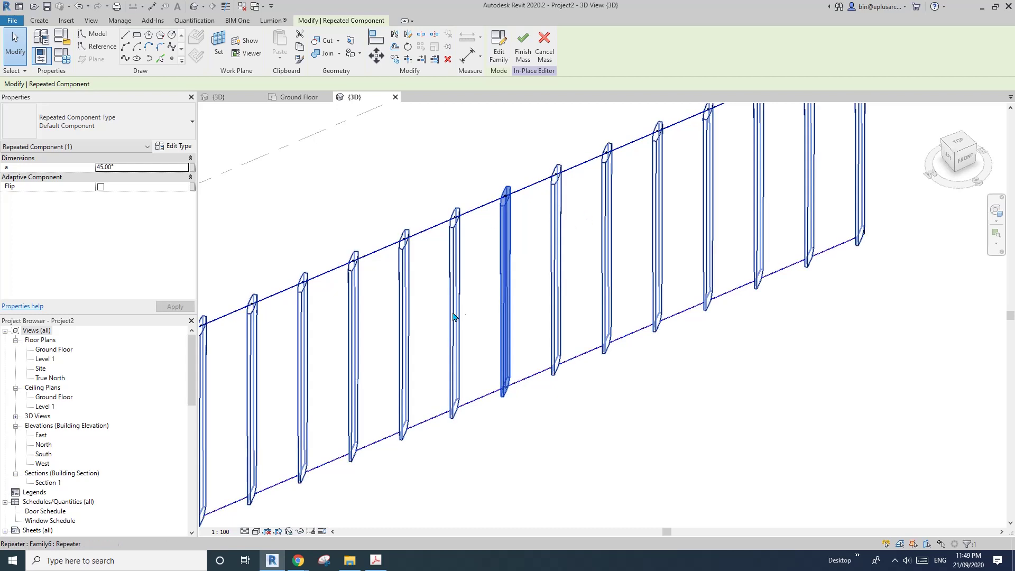
scroll(462, 332, down, 3)
click(458, 230)
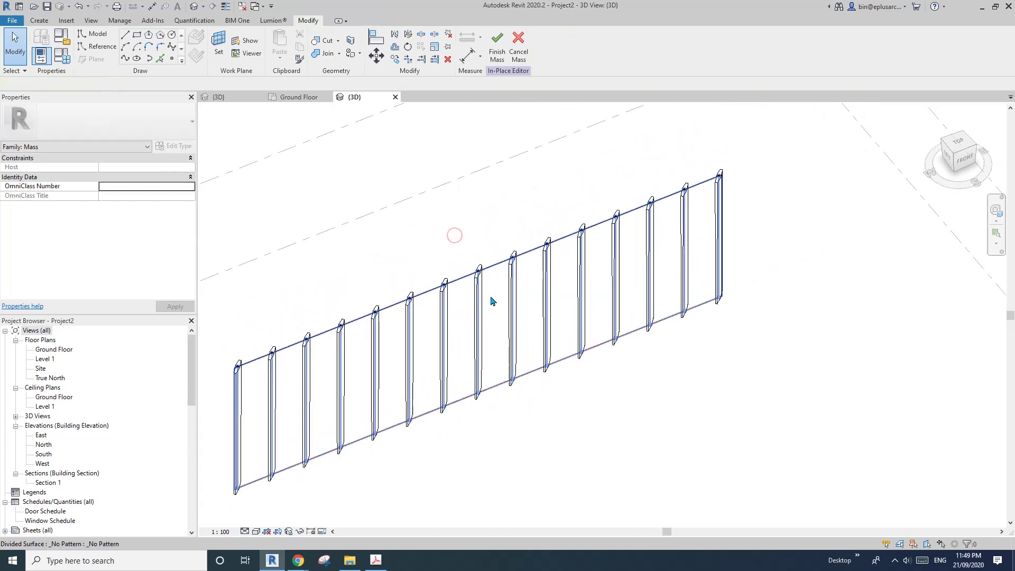
Remove the repeater from the blades and set parameter a of one middle blade to 0°.
click(479, 299)
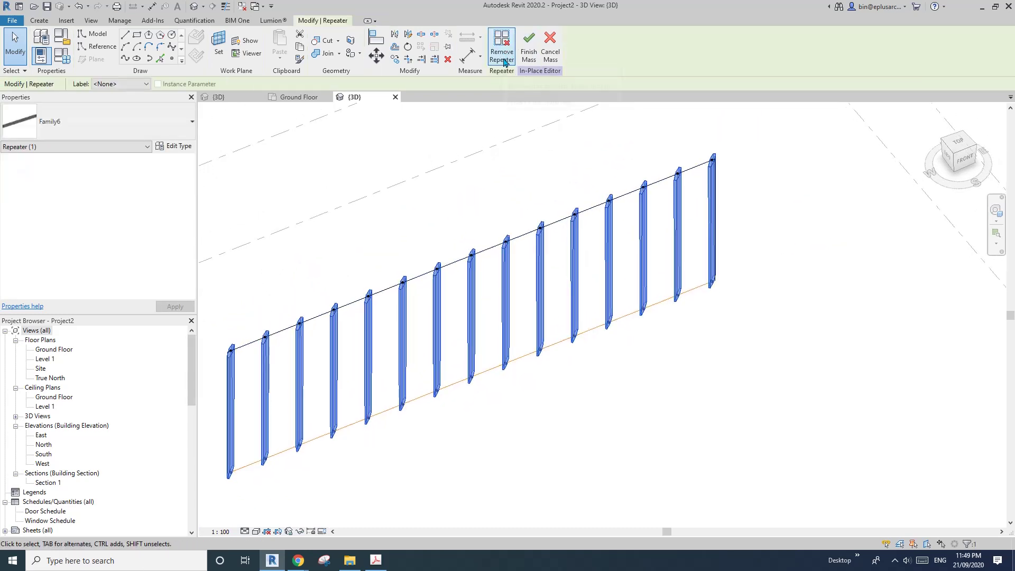
click(503, 56)
click(443, 301)
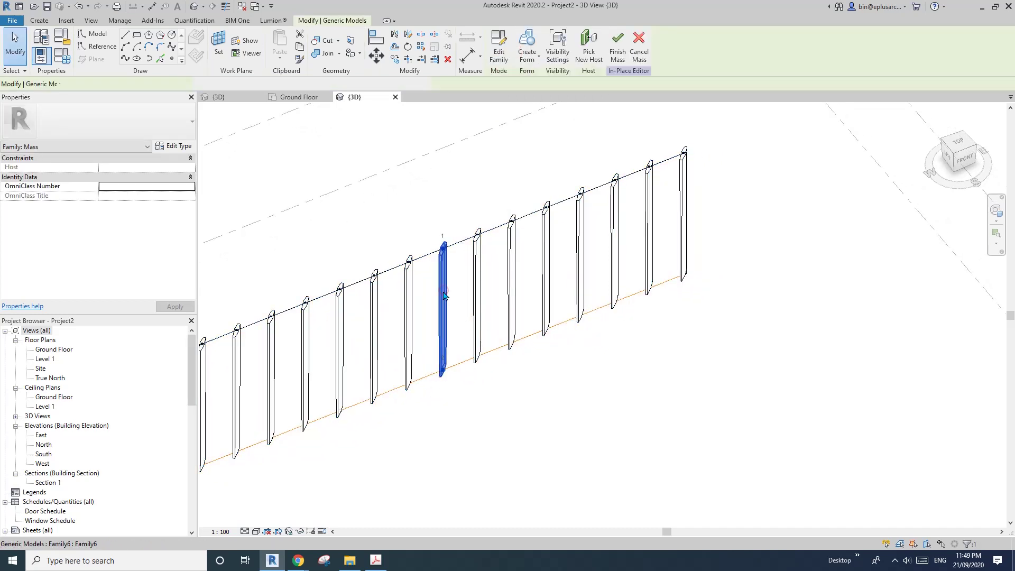
double_click(137, 196)
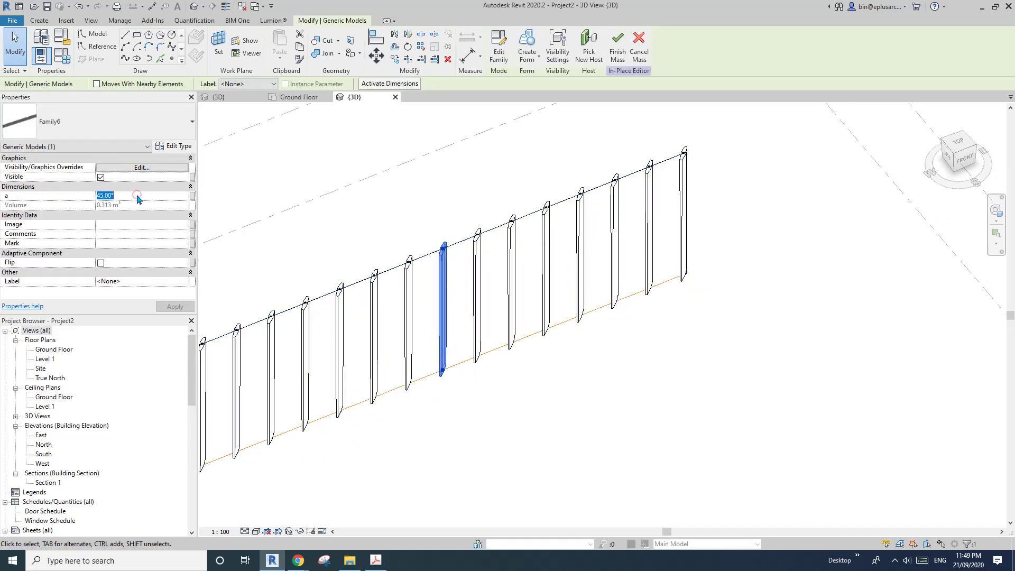
text(000.0)
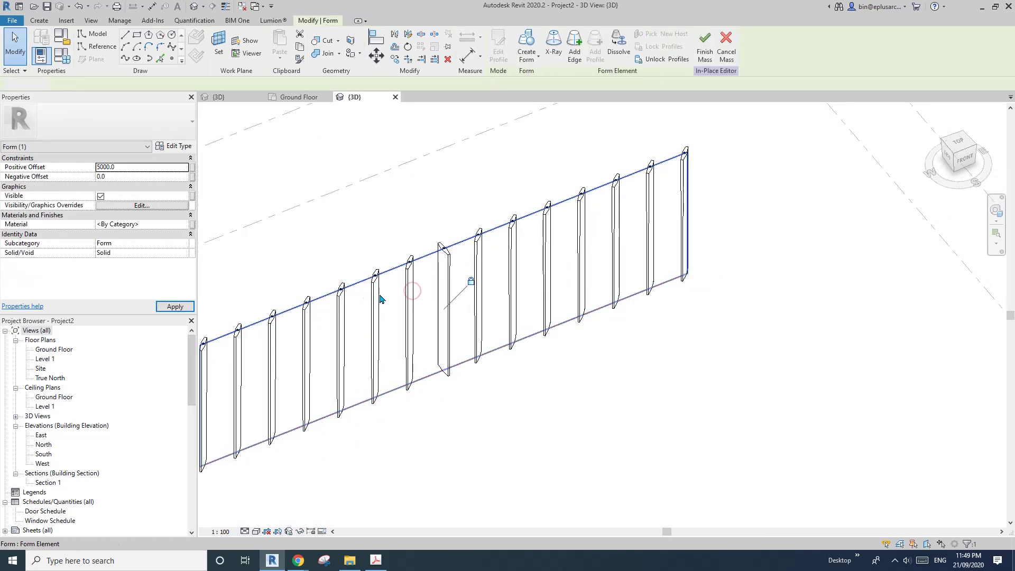
Set parameter a of the blade just before the rotated middle one to -45°.
click(409, 307)
click(133, 198)
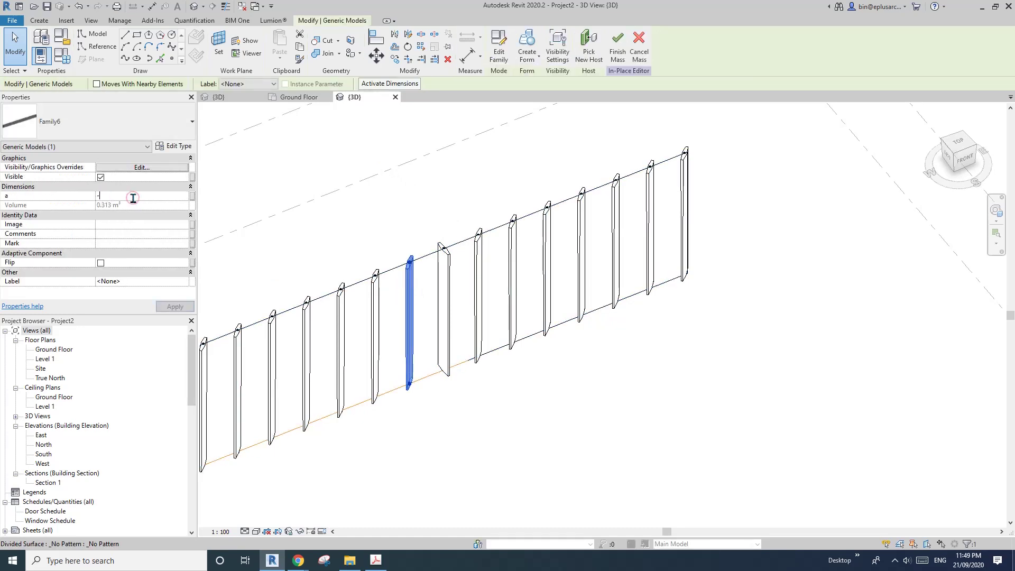
text(-45)
key(Return)
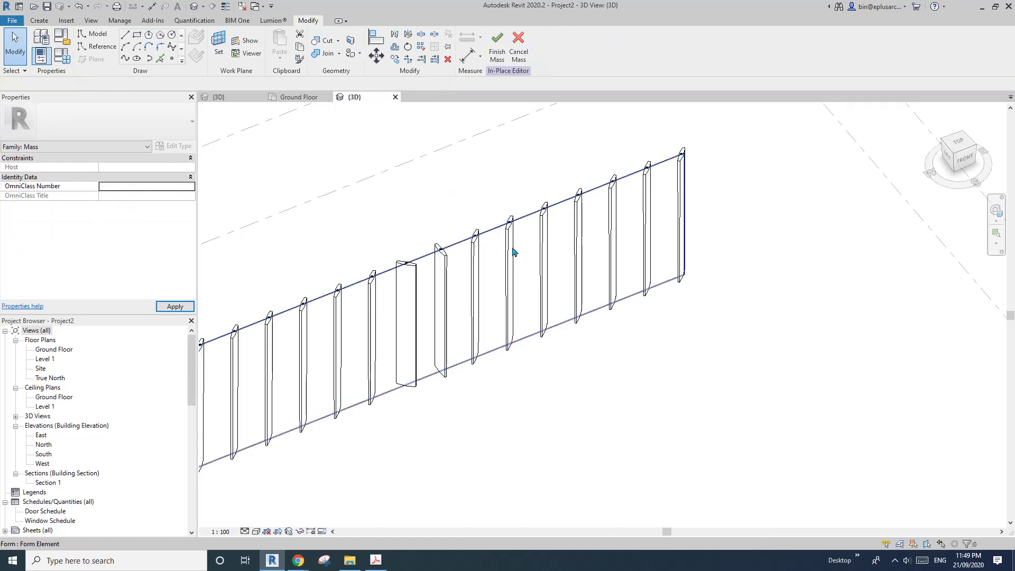
Select four consecutive blades further along the row and set their parameter a to 90°.
click(508, 245)
scroll(505, 243, up, 3)
click(506, 243)
ctrl+click(560, 219)
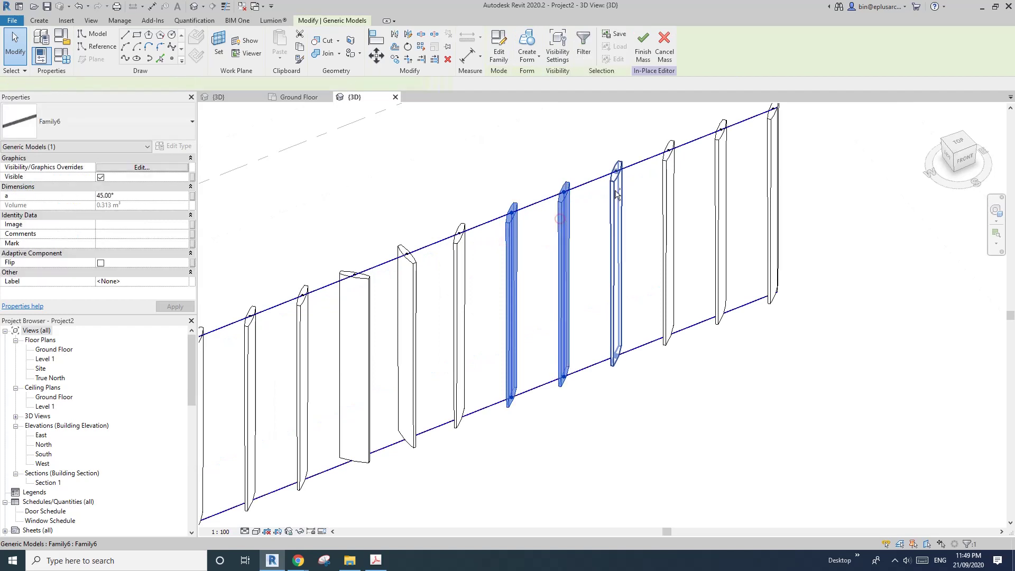
ctrl+click(615, 190)
ctrl+click(671, 182)
click(135, 196)
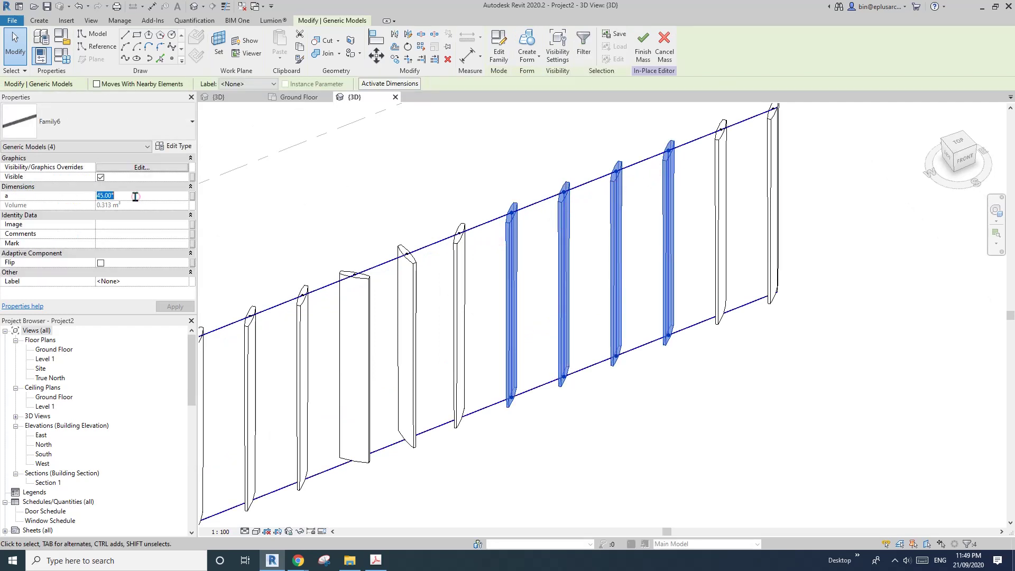
text(90)
shift+middle_drag(606, 233, 554, 226)
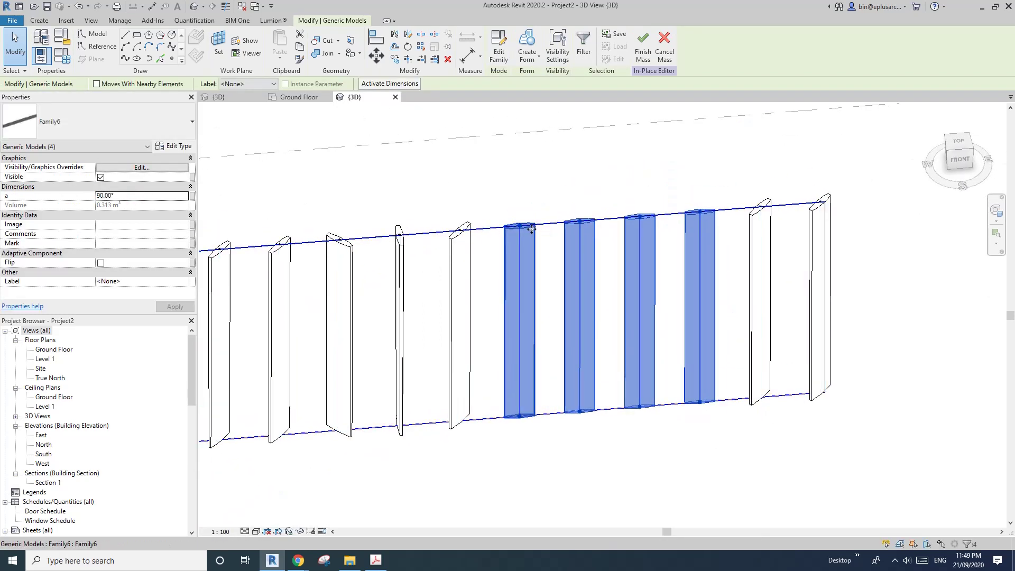
scroll(548, 253, up, 1)
key(Escape)
scroll(548, 252, up, 1)
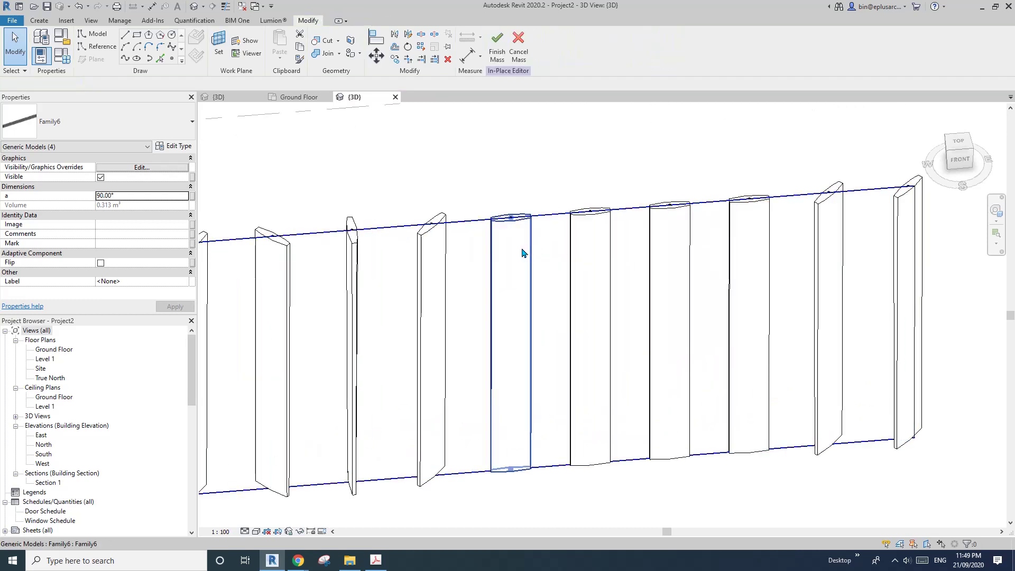
click(525, 255)
scroll(553, 263, down, 3)
middle_drag(488, 265, 527, 254)
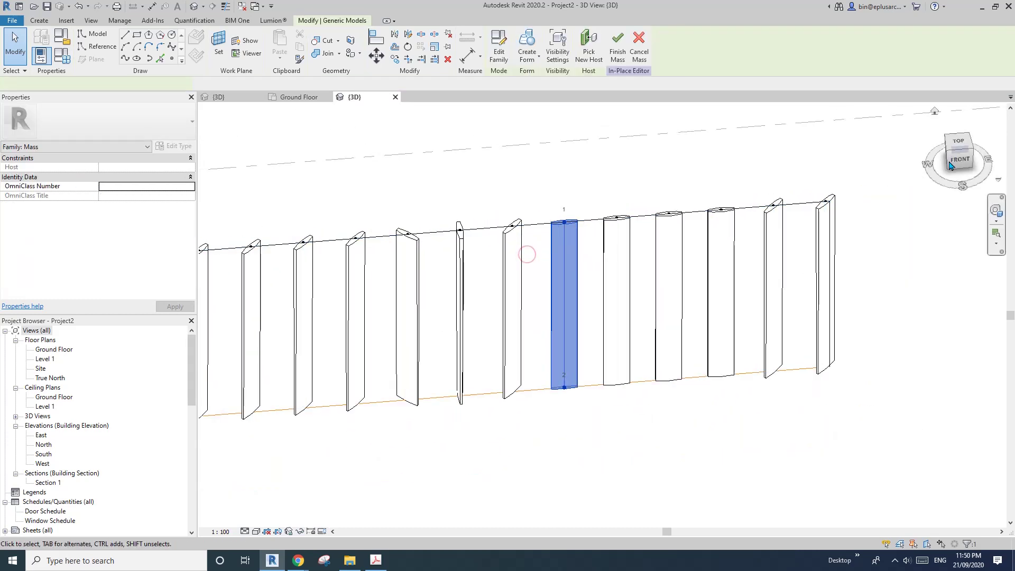
key(Escape)
Measure the spacing between two adjacent blades in the North elevation with an aligned dimension, and delete that dimension.
double_click(44, 444)
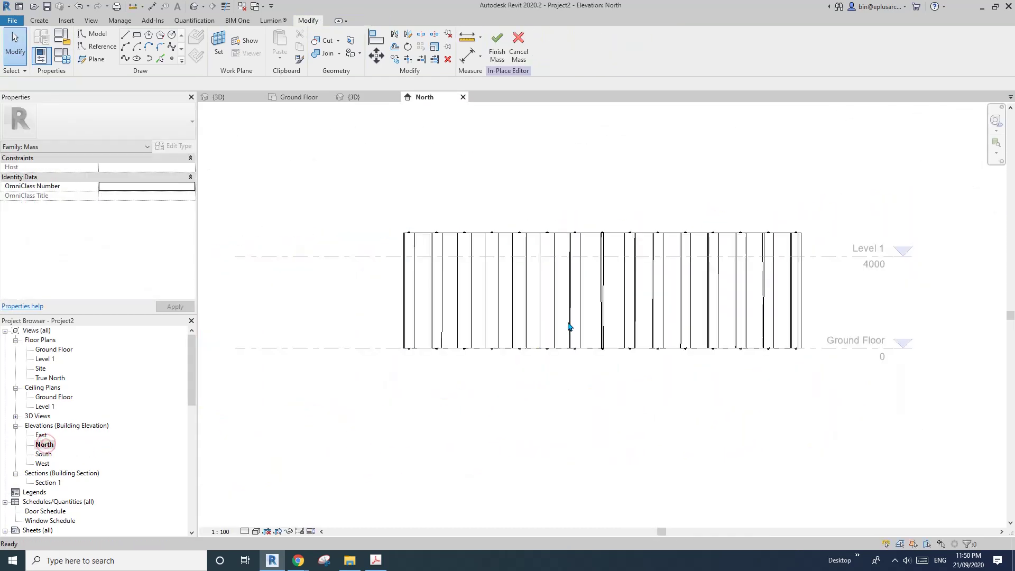
key(d)
key(i)
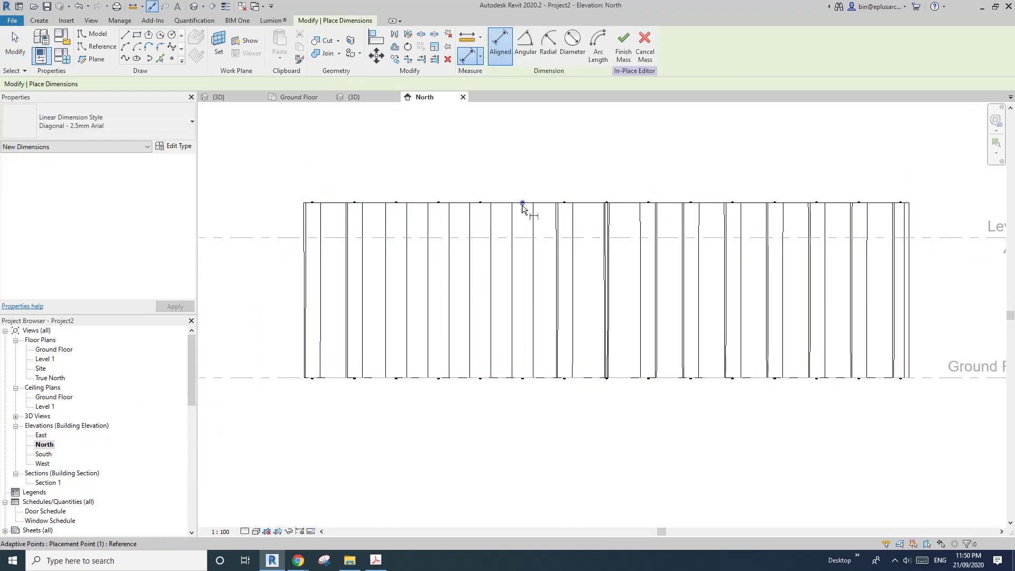
click(501, 208)
click(487, 181)
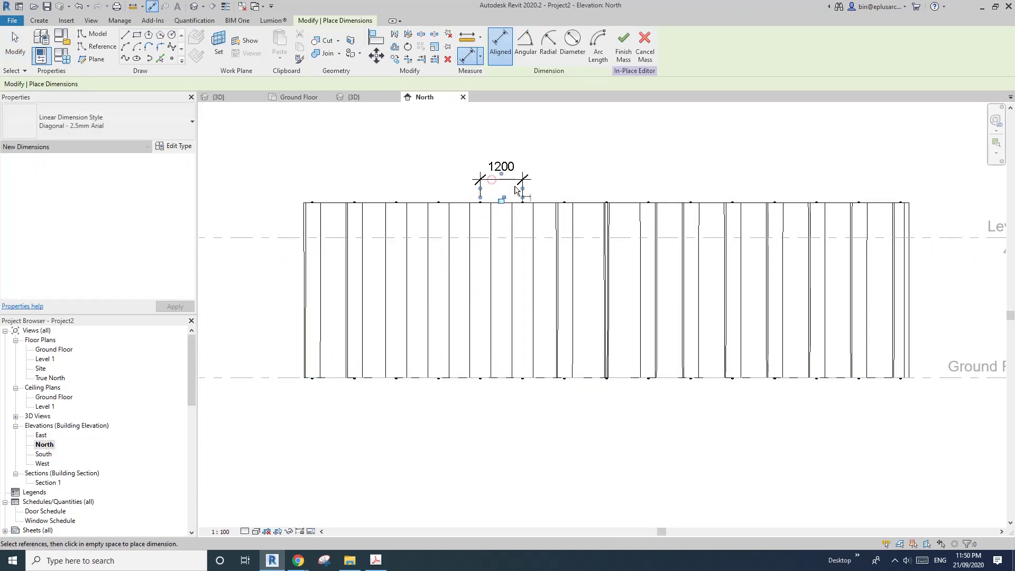
key(Escape)
key(Escape)
click(489, 212)
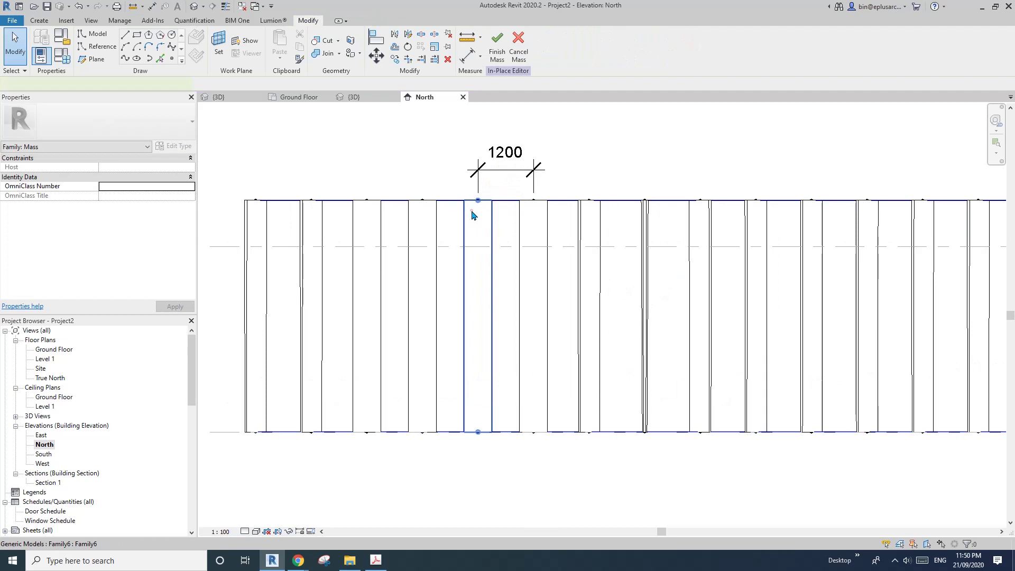
click(493, 171)
key(Delete)
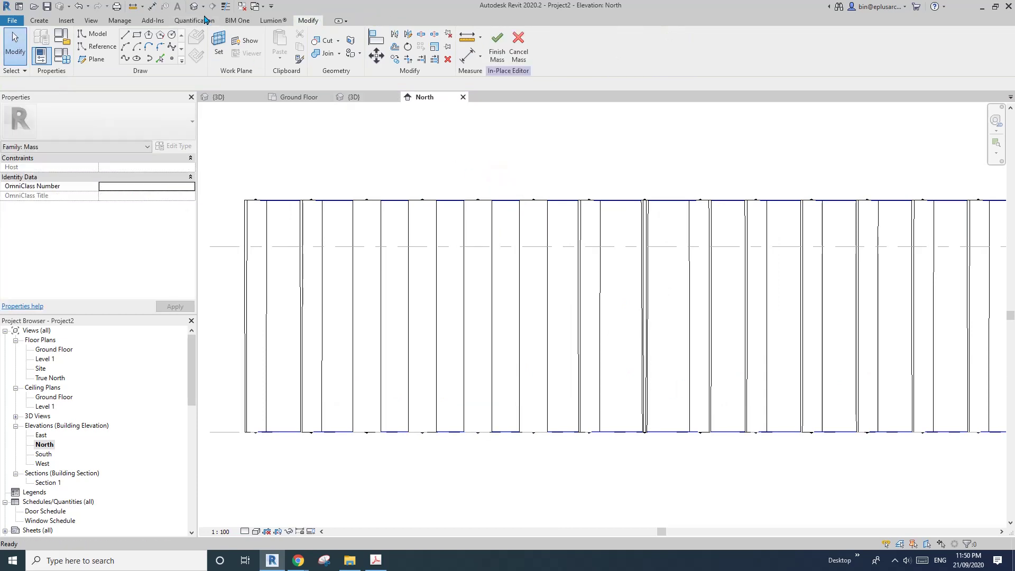
Return to the 3D view and set the blade family's type parameter D to 1200.
click(194, 6)
shift+middle_drag(521, 220, 537, 274)
click(559, 249)
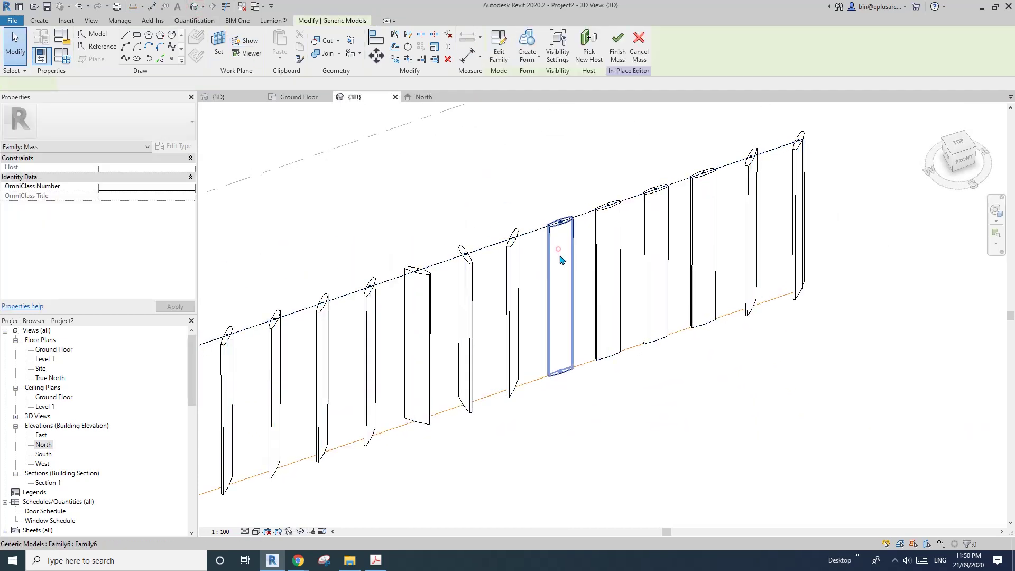
click(179, 146)
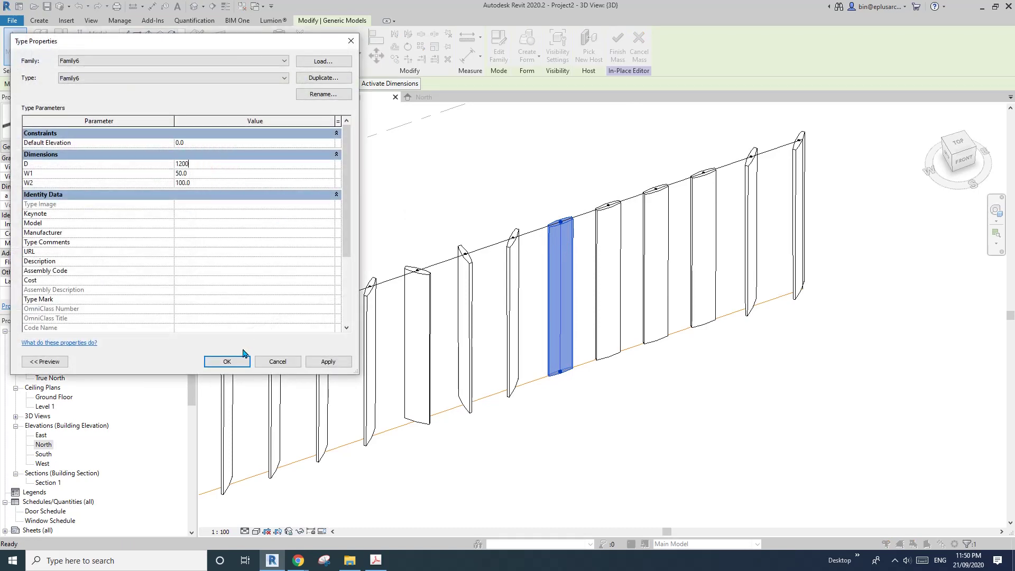
scroll(658, 253, down, 1)
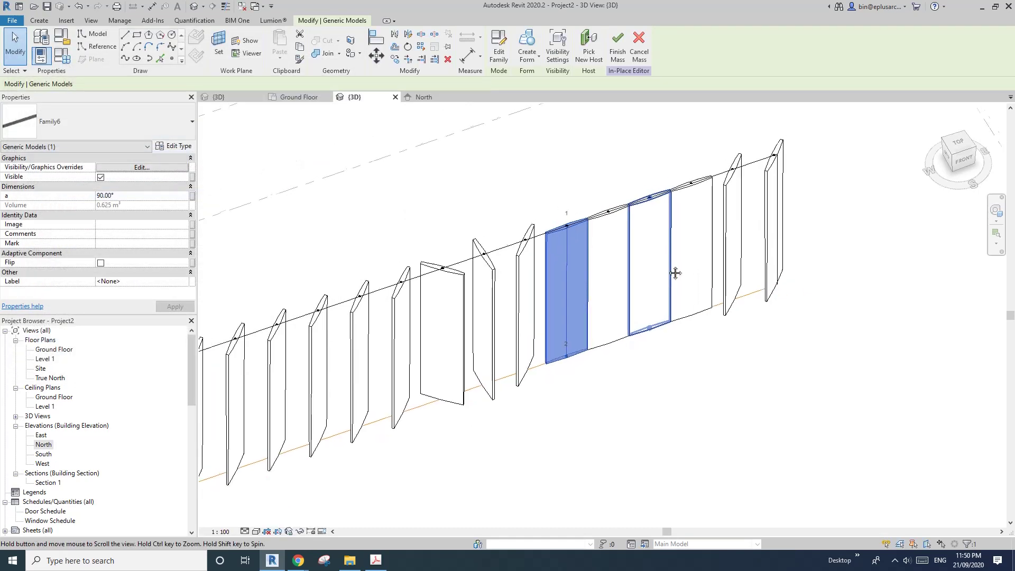
Examine the widened blades along the row from several angles in the 3D view.
shift+middle_drag(624, 385, 596, 355)
click(605, 394)
scroll(605, 364, down, 2)
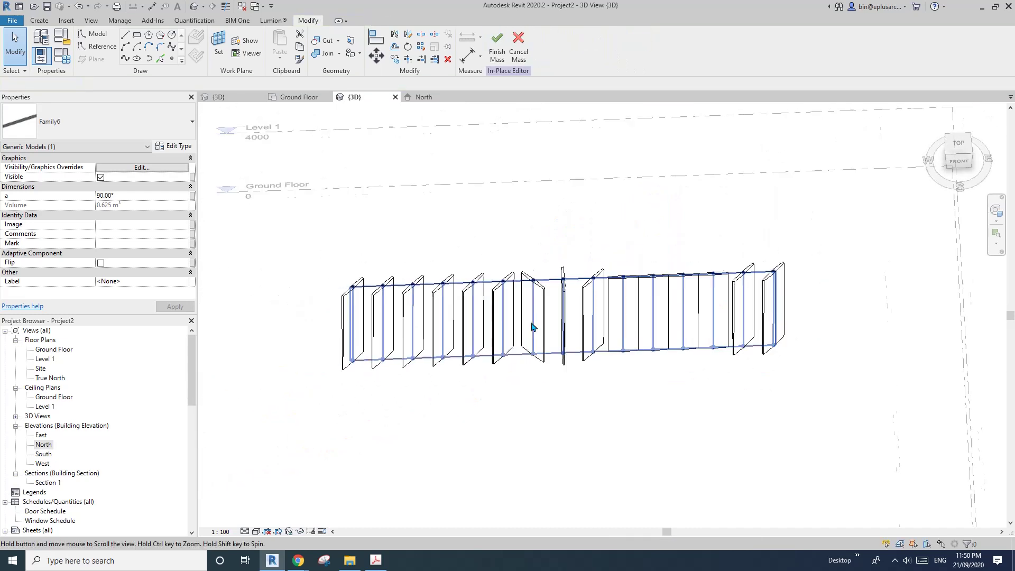
shift+middle_drag(532, 328, 576, 367)
click(525, 345)
scroll(537, 335, up, 1)
shift+middle_drag(558, 323, 571, 285)
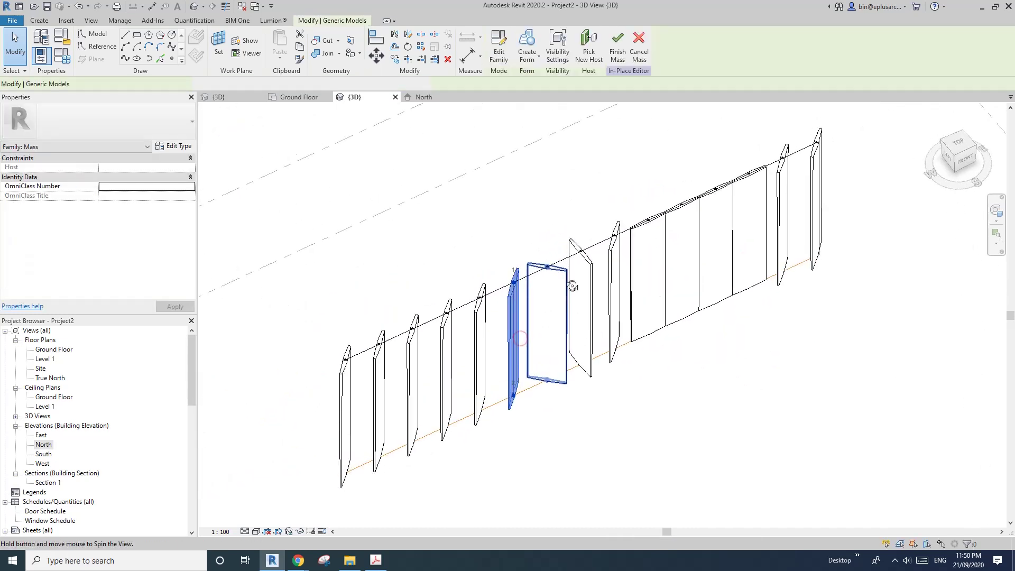
key(Escape)
Finish the in-place mass and select it to review the whole blade row as one object.
click(496, 55)
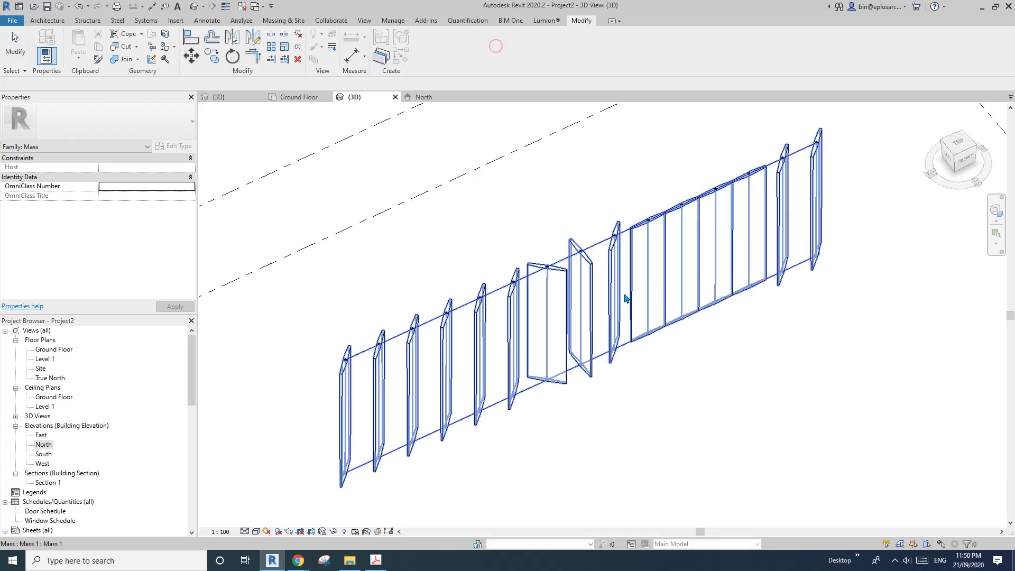
scroll(600, 335, down, 2)
shift+middle_drag(601, 335, 436, 343)
click(531, 329)
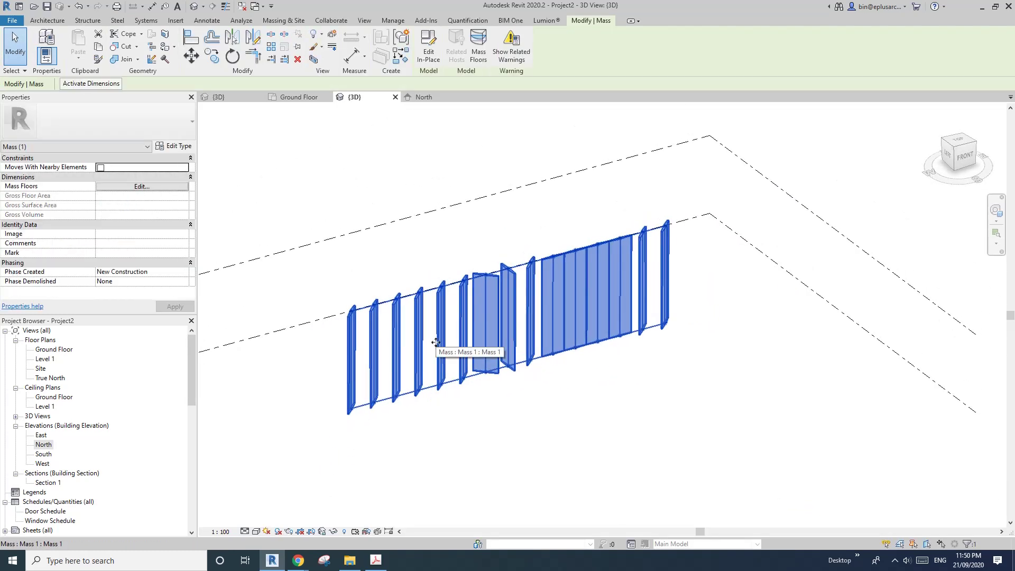
scroll(401, 385, down, 3)
shift+middle_drag(403, 390, 402, 378)
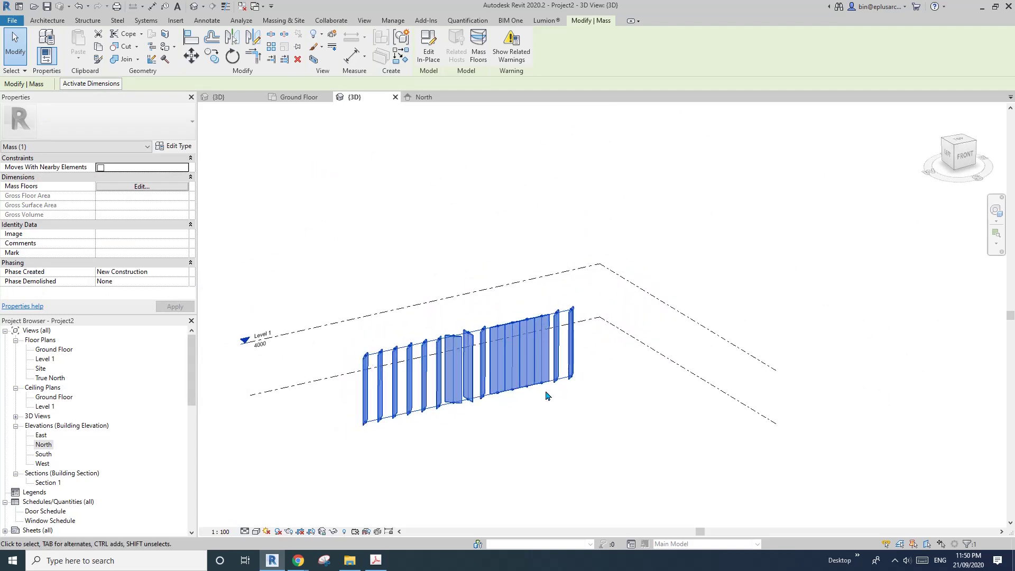
scroll(433, 368, up, 1)
shift+middle_drag(437, 369, 458, 377)
scroll(412, 388, up, 3)
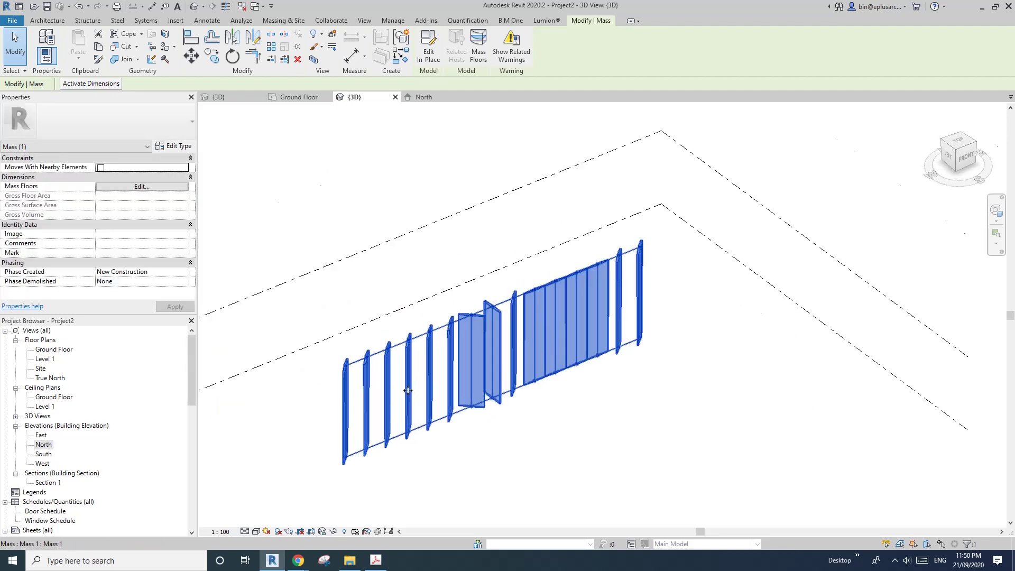
Reopen the mass for in-place editing and set the divided surface's U grid to Fixed Distance, 3000, with Beginning justification.
middle_drag(363, 336, 365, 335)
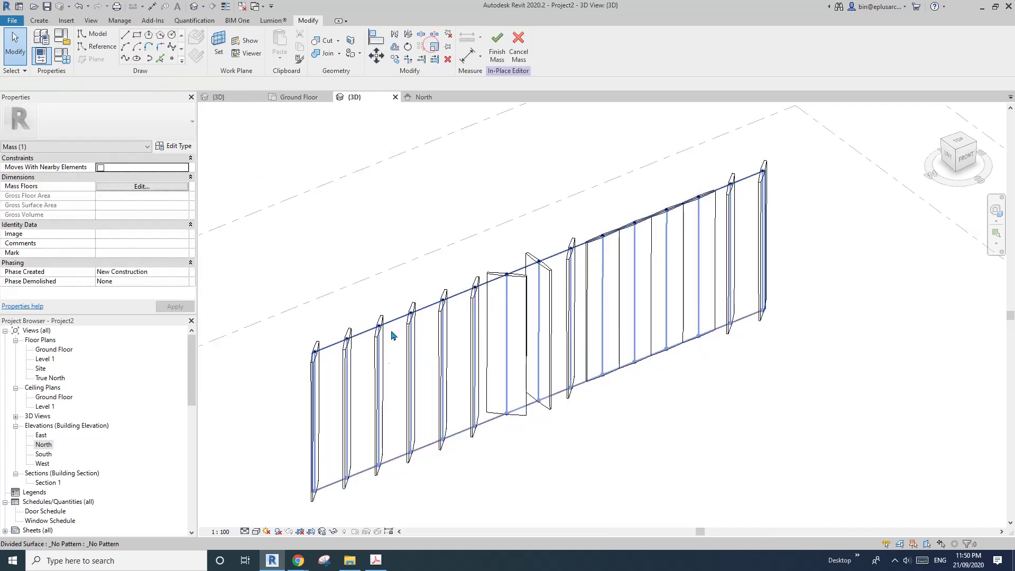
click(388, 291)
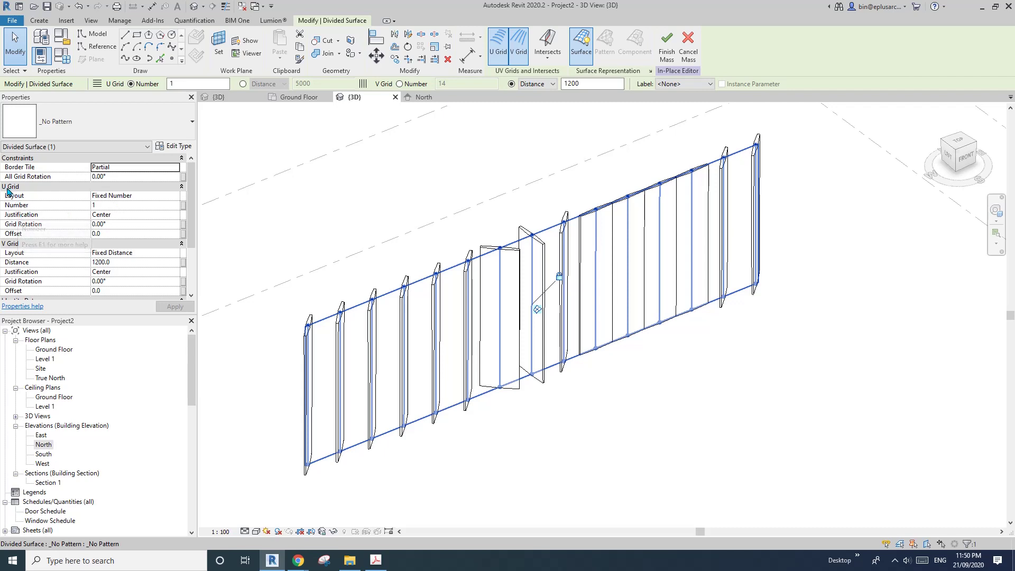
middle_drag(386, 332, 409, 326)
click(110, 204)
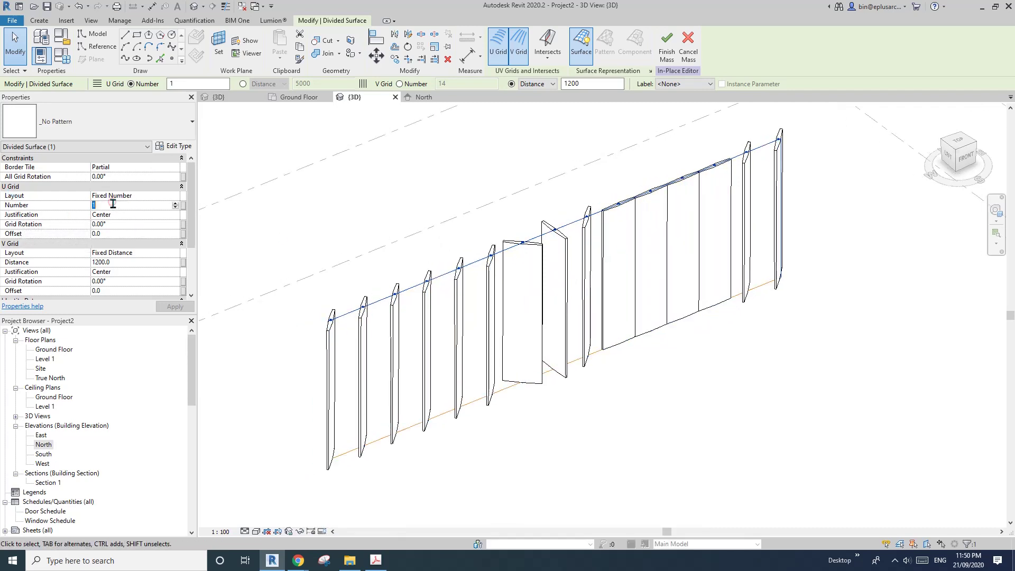
scroll(374, 252, down, 2)
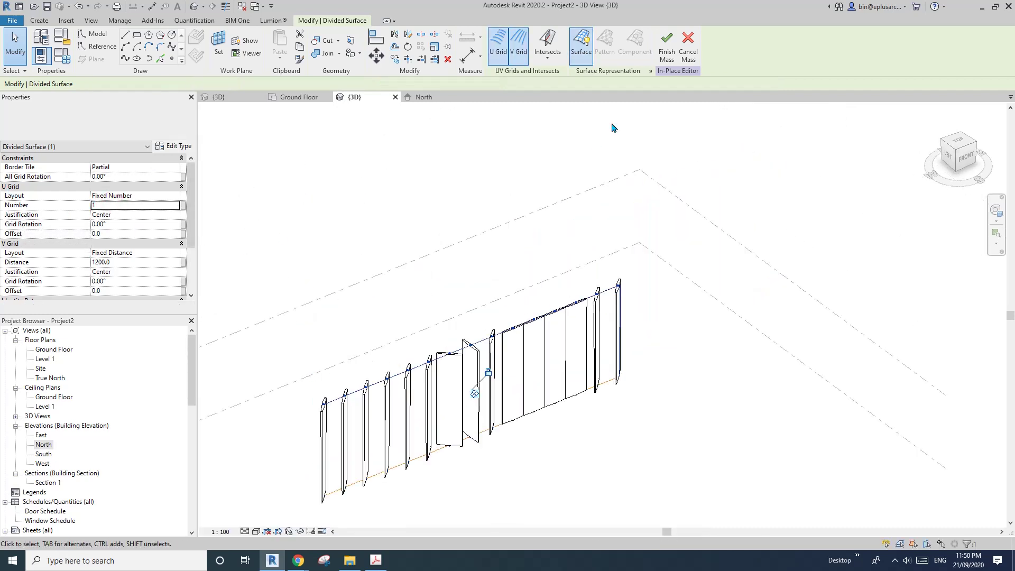
click(122, 205)
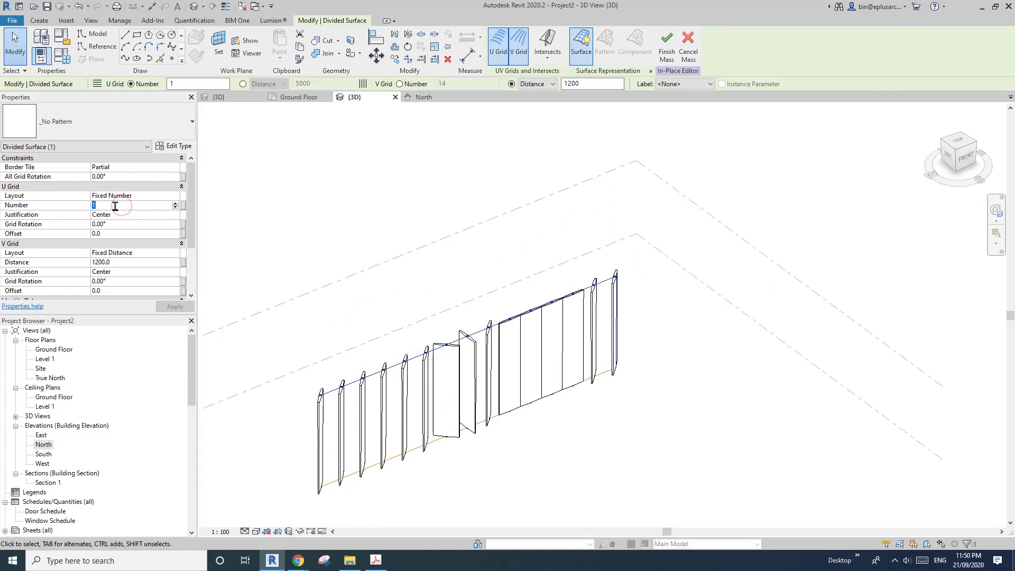
click(173, 196)
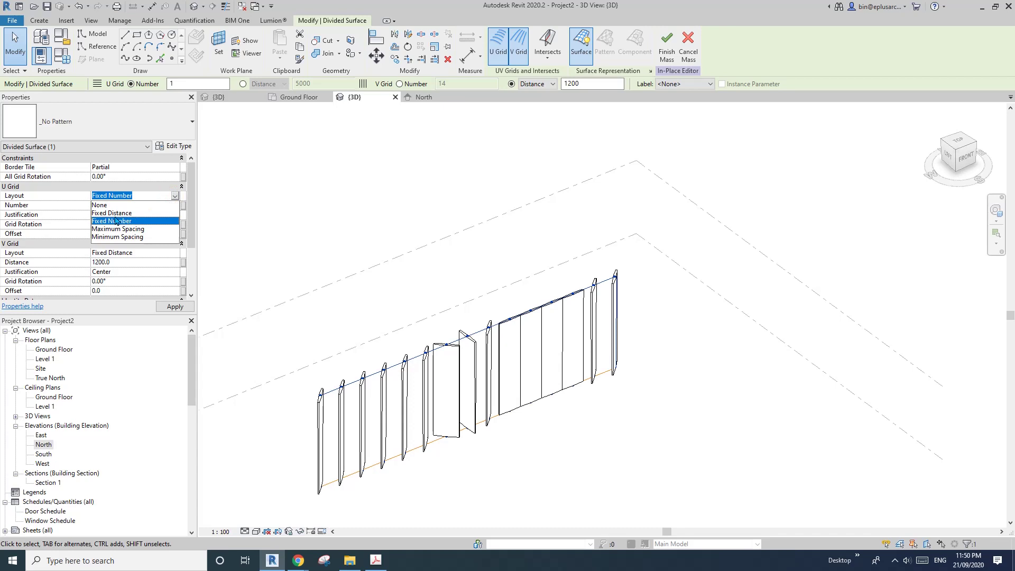
click(117, 213)
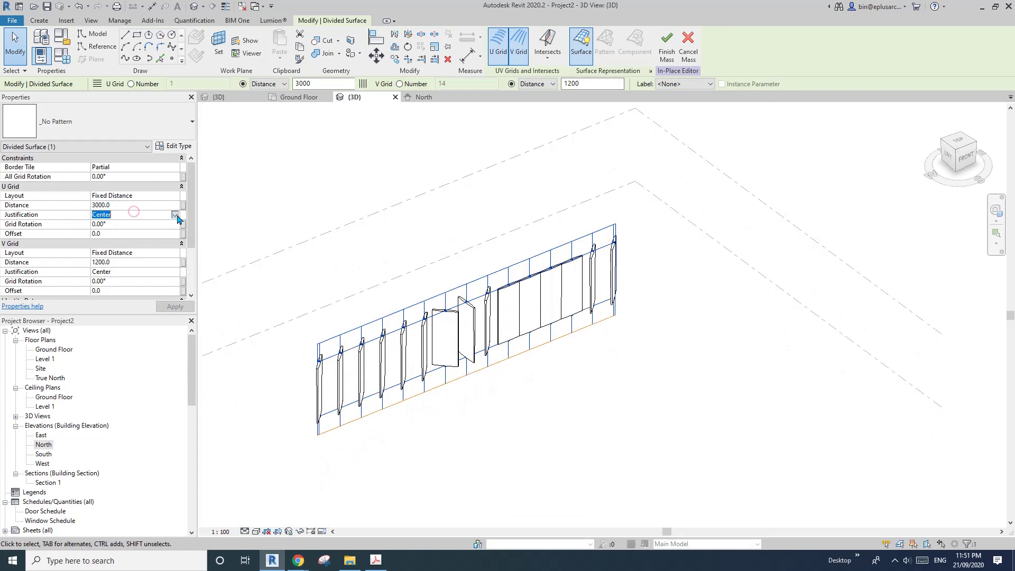
click(175, 215)
click(108, 225)
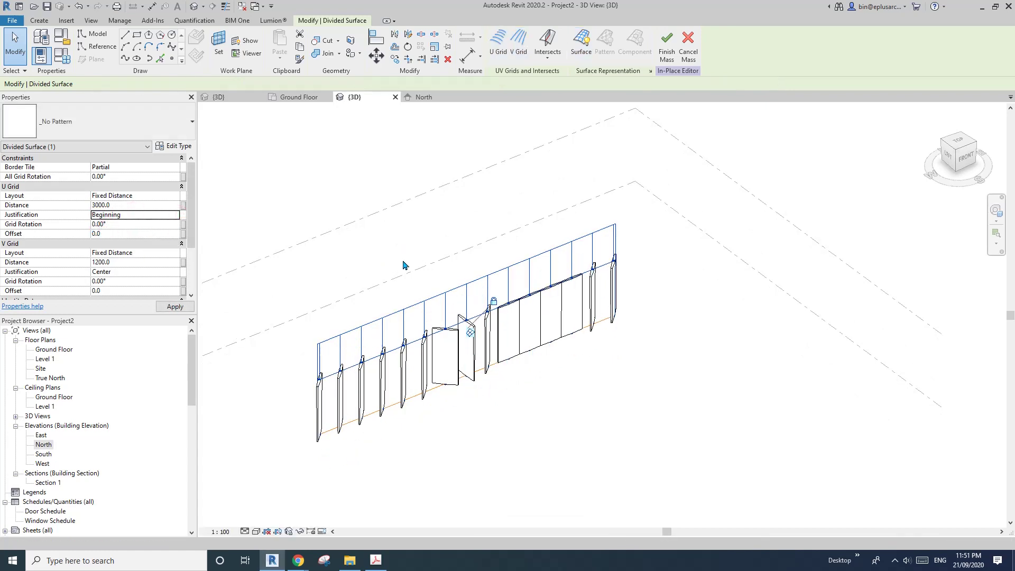
Raise the top edge of the mass surface so the form is about 12300 mm high.
click(455, 273)
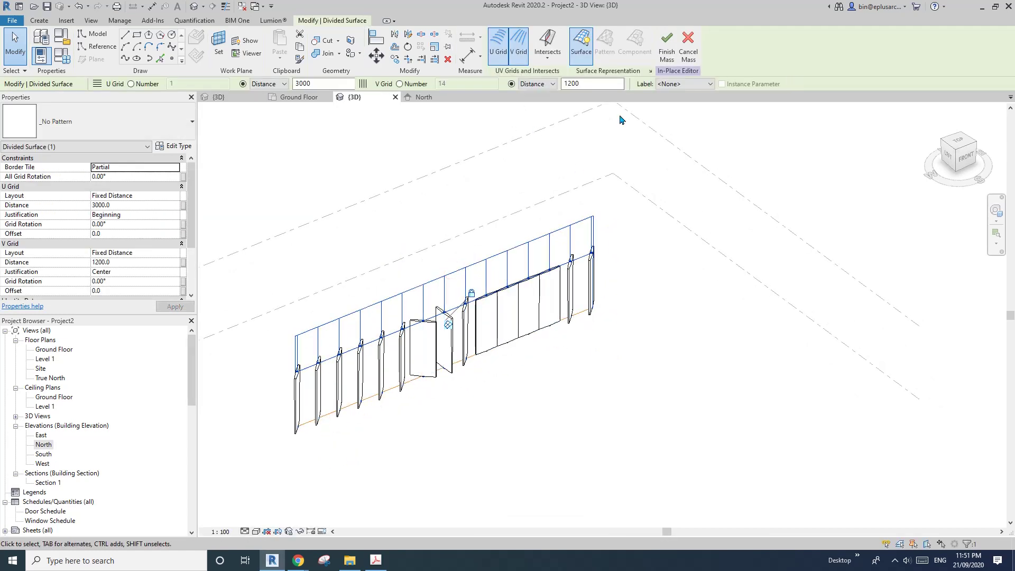
click(456, 270)
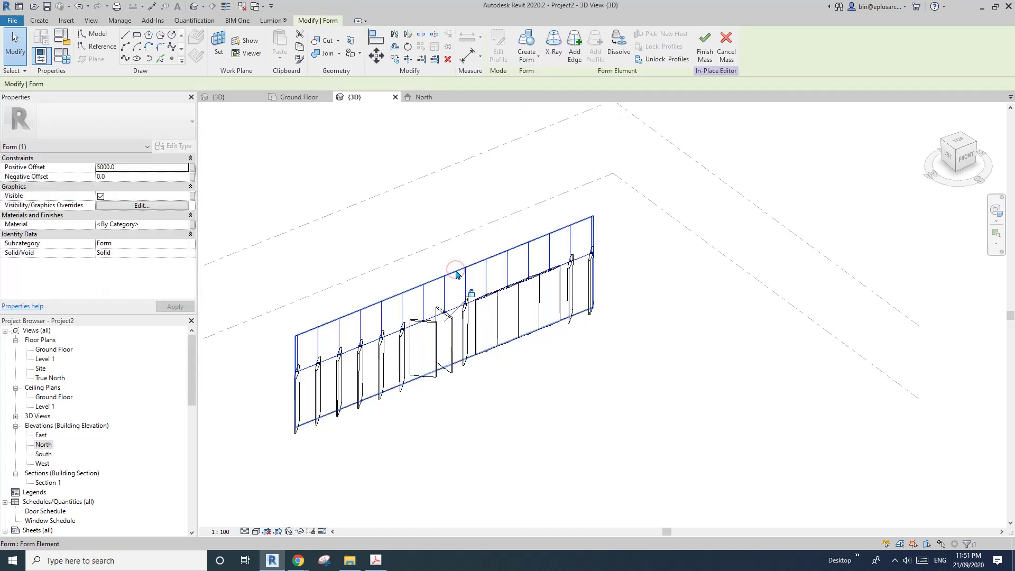
click(472, 294)
click(472, 294)
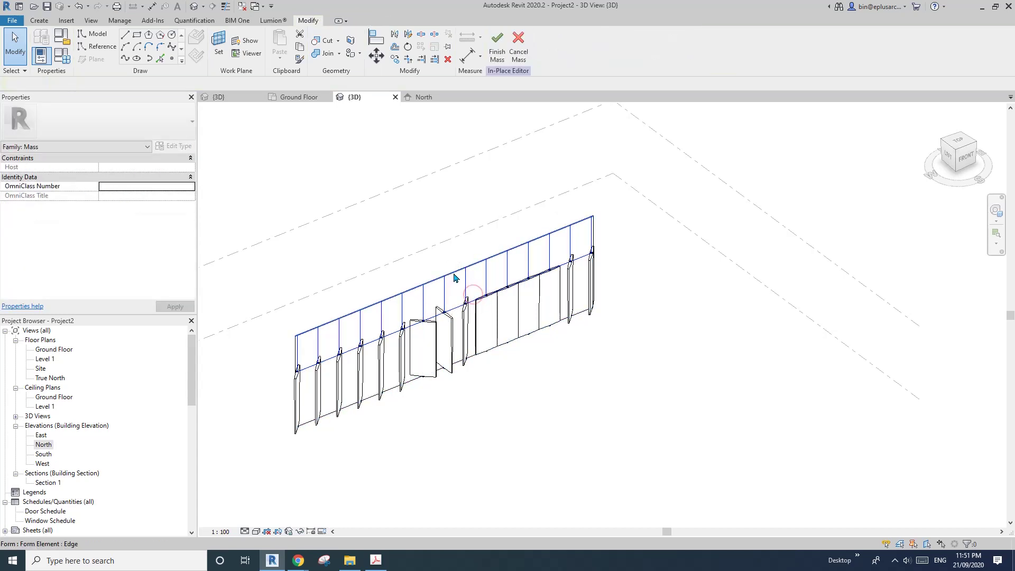
click(458, 276)
drag(446, 246, 445, 124)
scroll(480, 222, down, 1)
middle_drag(481, 222, 482, 305)
drag(449, 224, 449, 221)
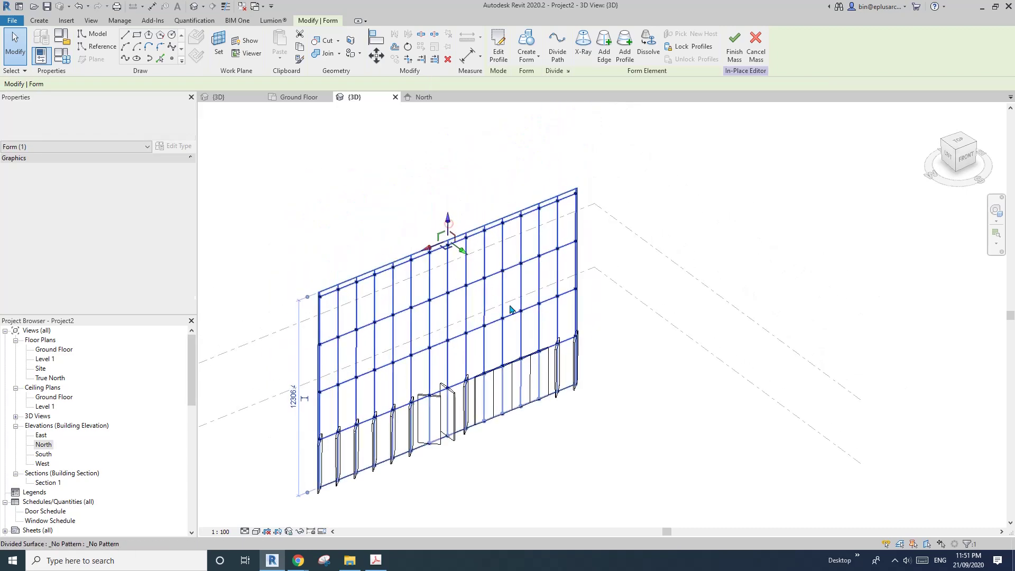
key(Escape)
Examine how the existing blades sit on the lowest row of the taller divided surface grid.
scroll(425, 405, up, 2)
scroll(418, 422, up, 1)
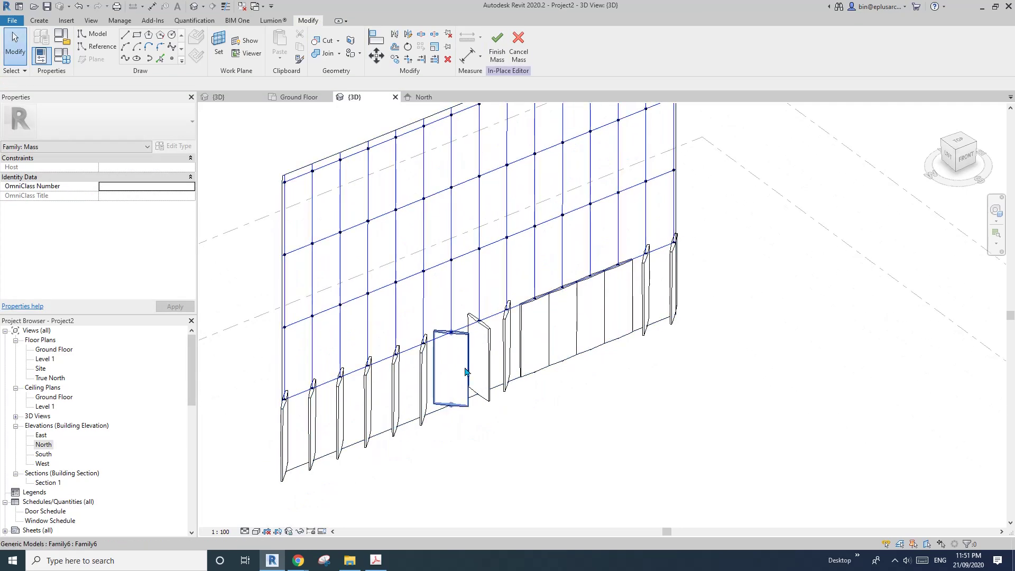
scroll(464, 364, up, 1)
scroll(535, 331, down, 1)
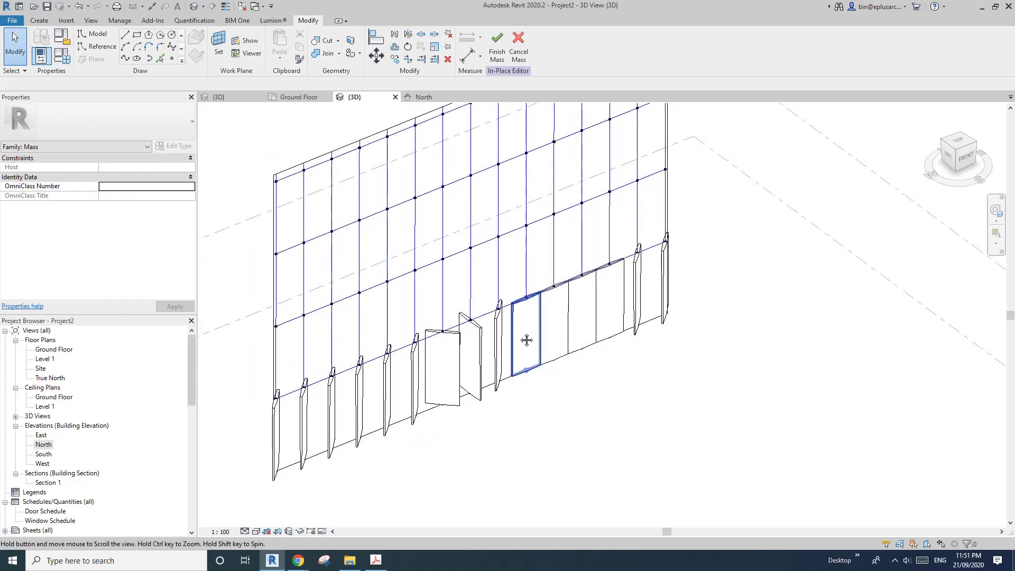
click(530, 343)
scroll(529, 343, down, 1)
shift+middle_drag(530, 343, 508, 347)
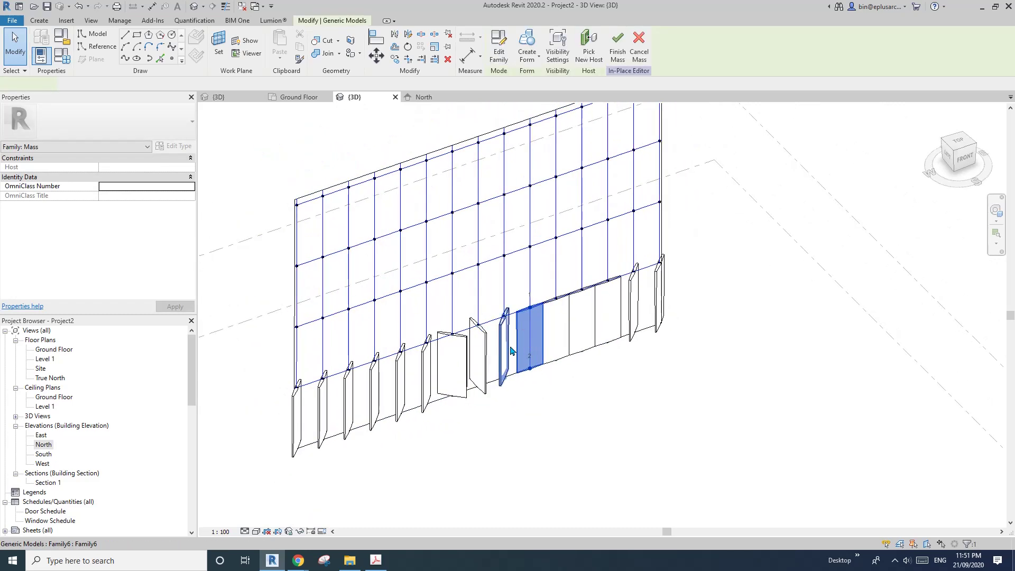
scroll(515, 346, up, 1)
key(Escape)
scroll(503, 354, down, 3)
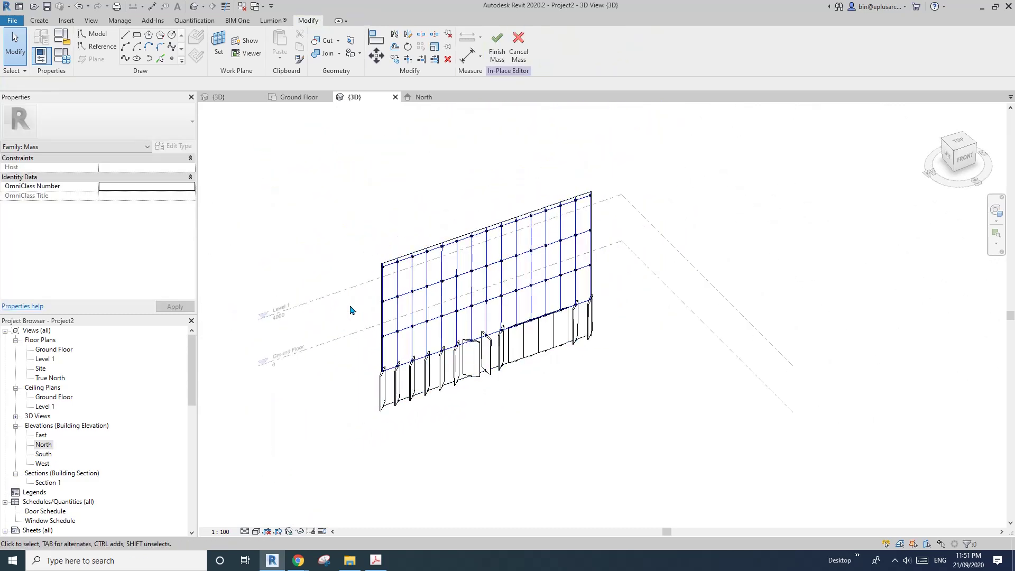
Place a Family6 blade between the first and second grid rows on the second vertical division, directly above the existing blade.
drag(350, 305, 397, 395)
scroll(397, 396, up, 2)
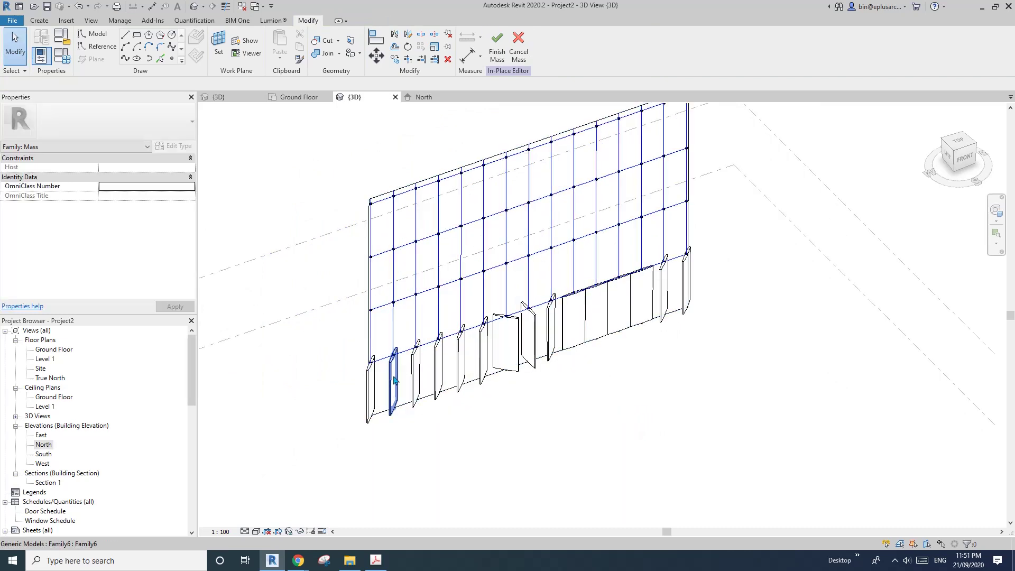
click(391, 354)
scroll(391, 354, up, 4)
middle_drag(446, 351, 446, 378)
key(c)
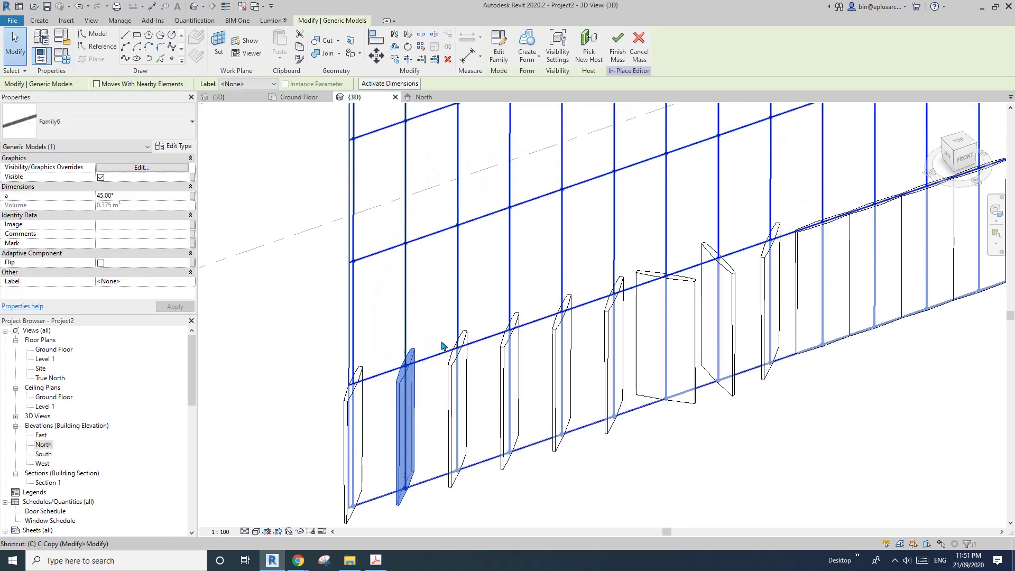
click(38, 21)
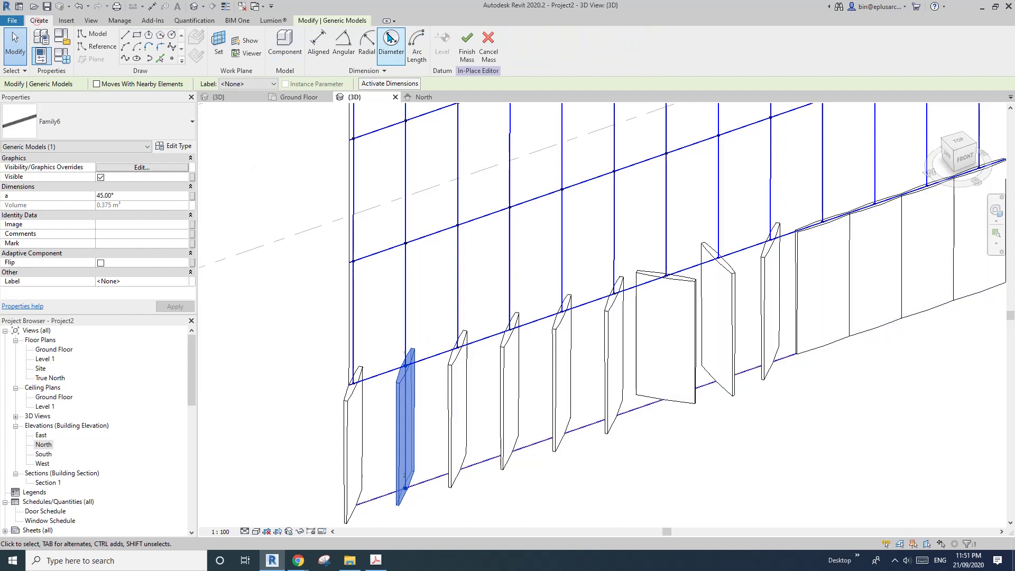
click(286, 42)
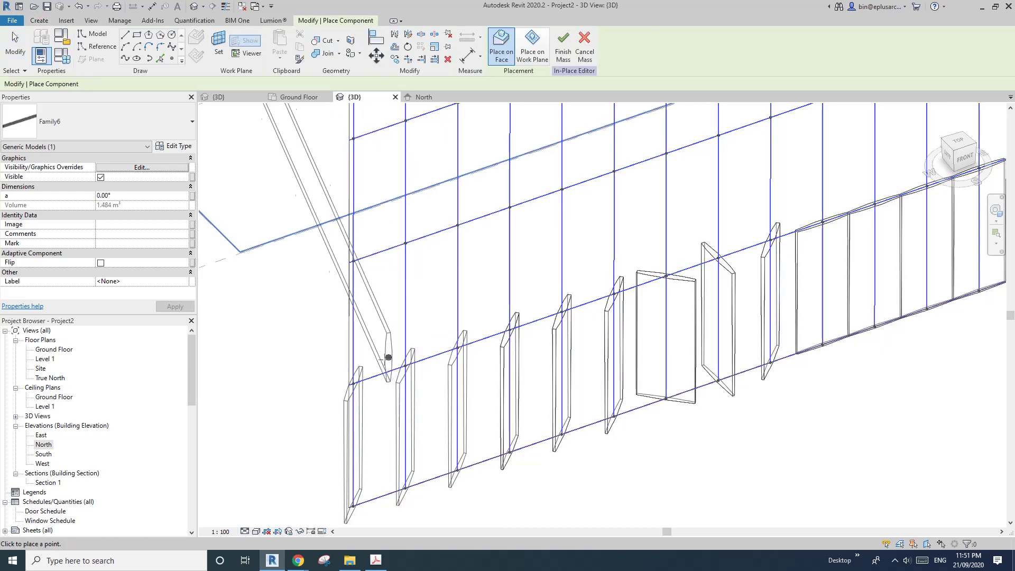
click(406, 364)
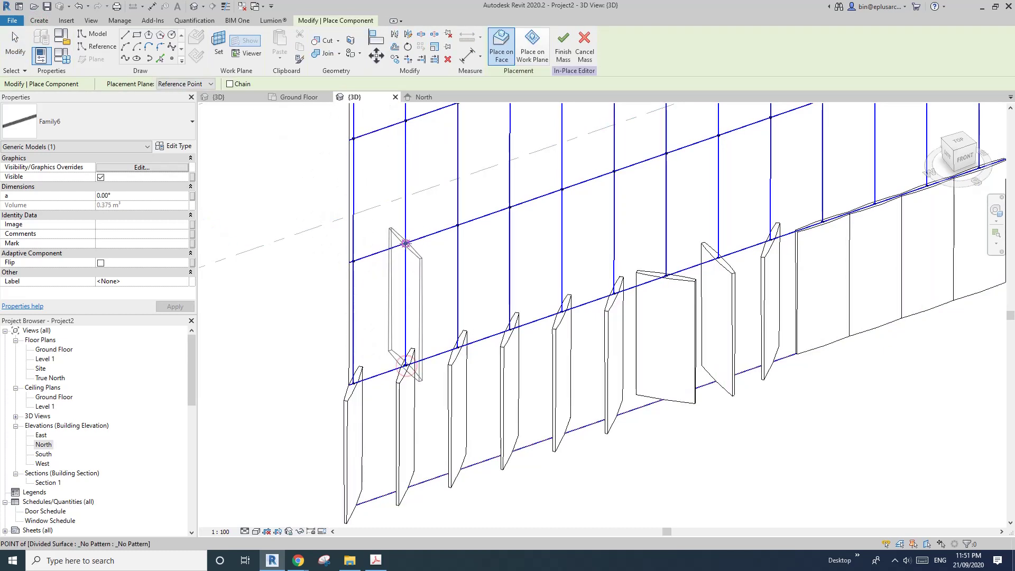
click(405, 243)
key(Escape)
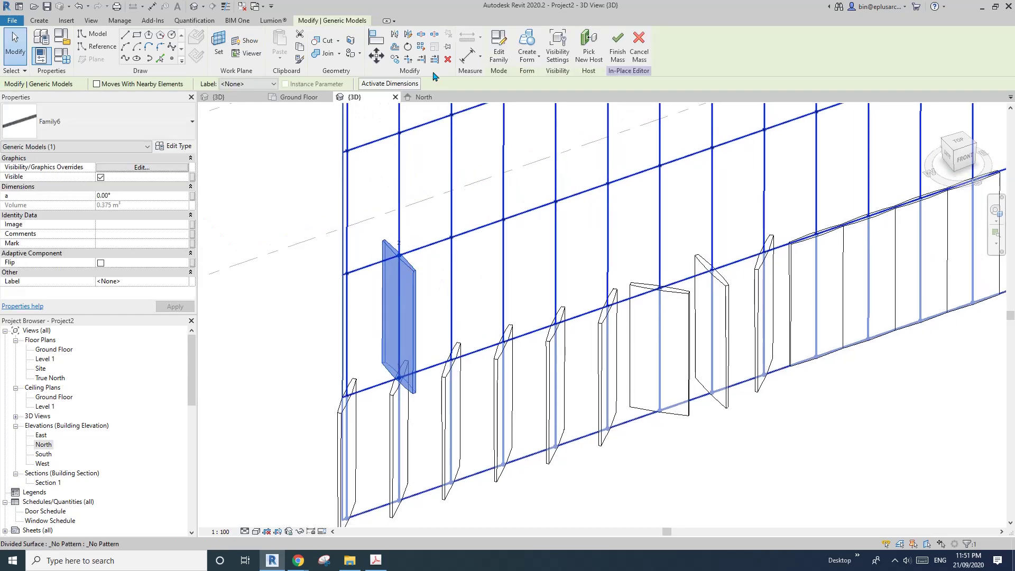
Repeat the newly placed blade across the entire divided surface.
click(420, 47)
scroll(498, 263, down, 3)
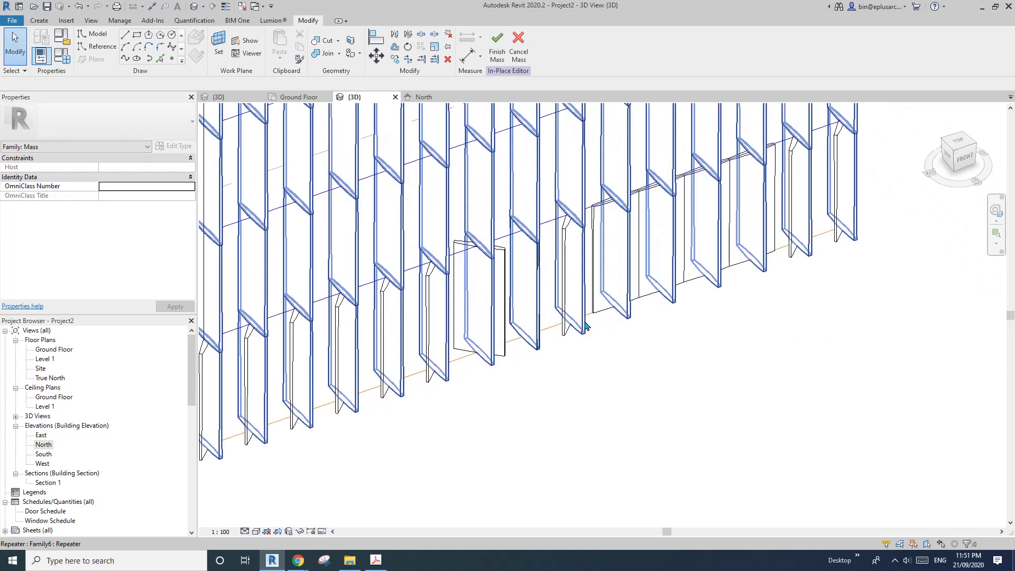
scroll(507, 286, down, 5)
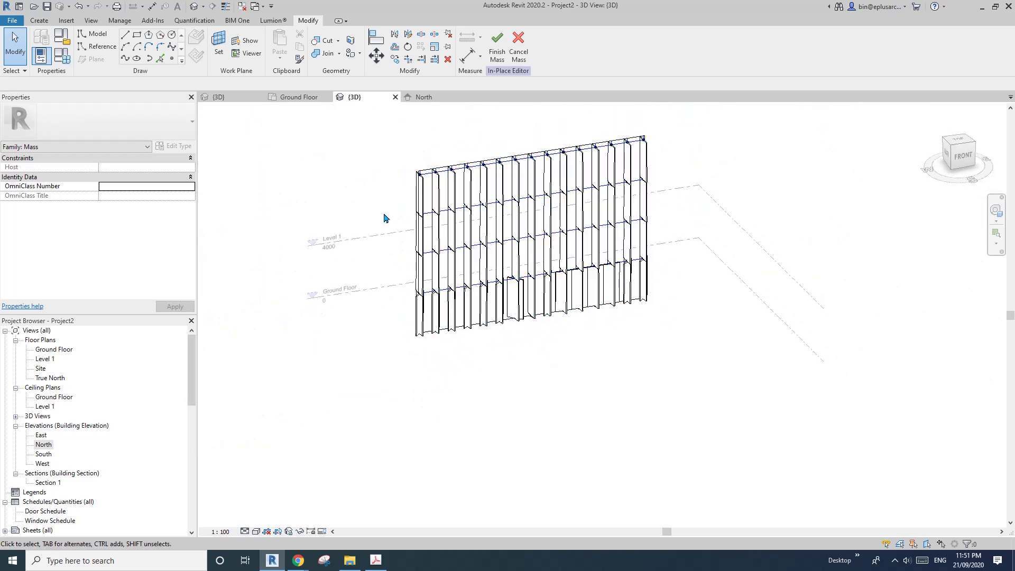
Select the original blades along the lowest row, filter the selection to Generic Models only, and delete them.
drag(713, 371, 709, 384)
scroll(481, 290, down, 1)
drag(388, 206, 668, 343)
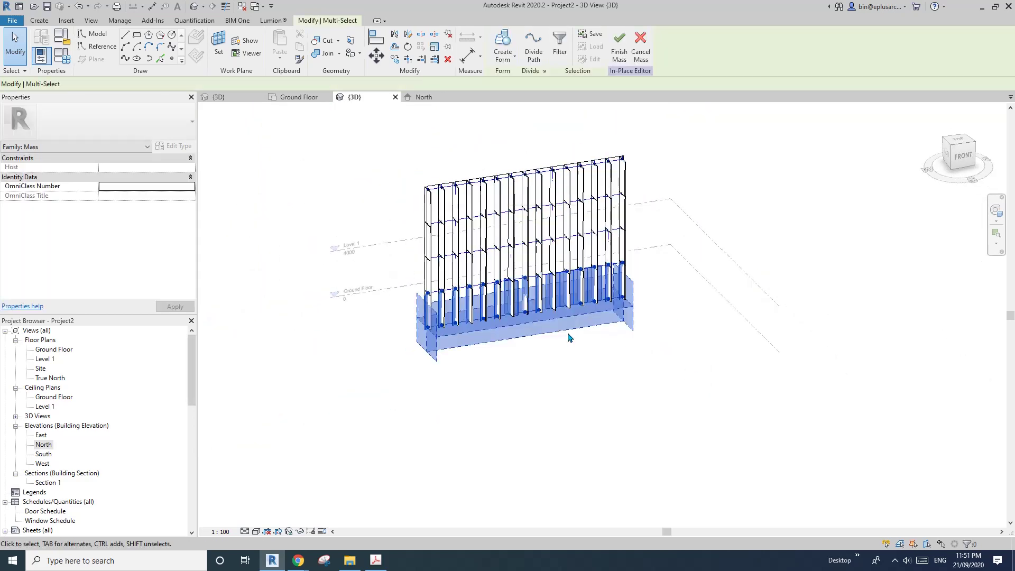
click(560, 53)
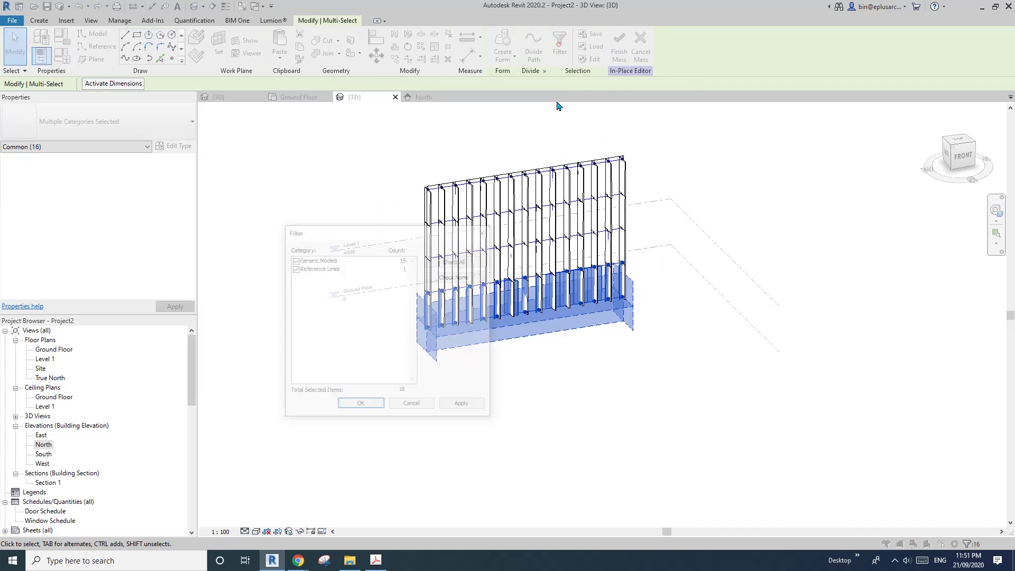
click(359, 406)
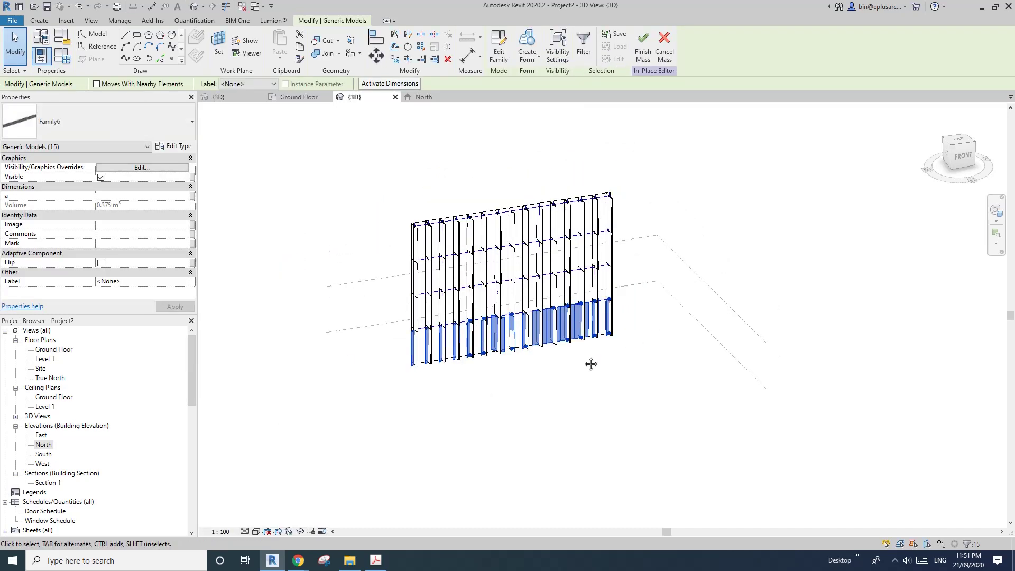
key(Delete)
Examine the new repeater as one selected object covering all rows of the facade.
scroll(539, 315, up, 2)
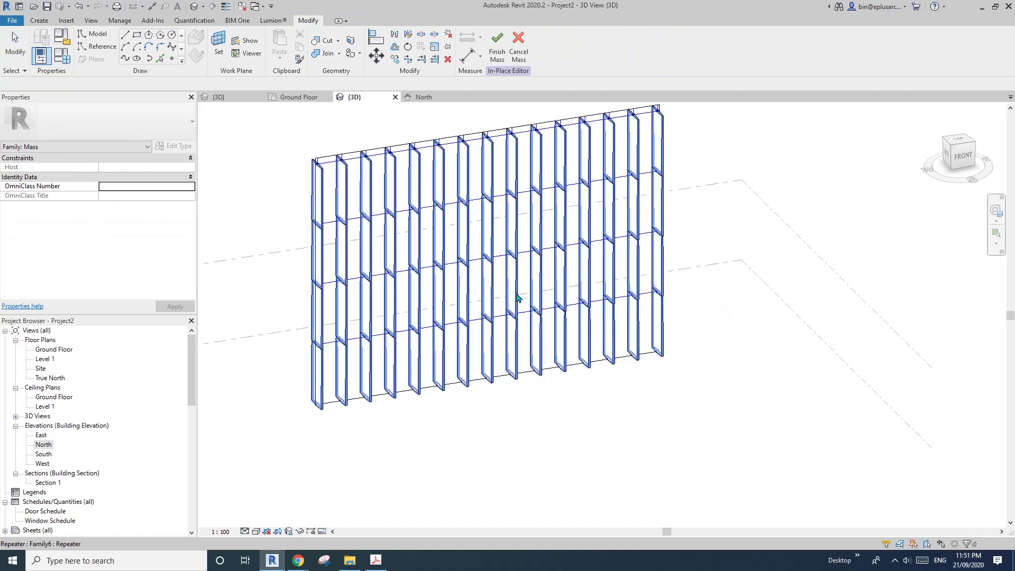
click(516, 293)
shift+middle_drag(516, 304, 494, 255)
key(Escape)
click(508, 254)
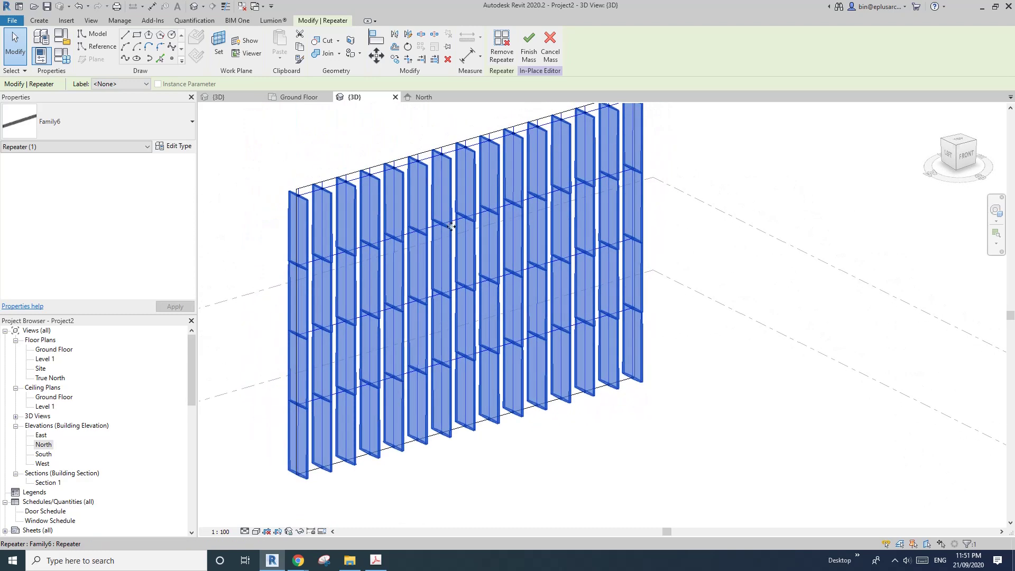
scroll(423, 166, down, 1)
middle_drag(424, 166, 424, 220)
key(Escape)
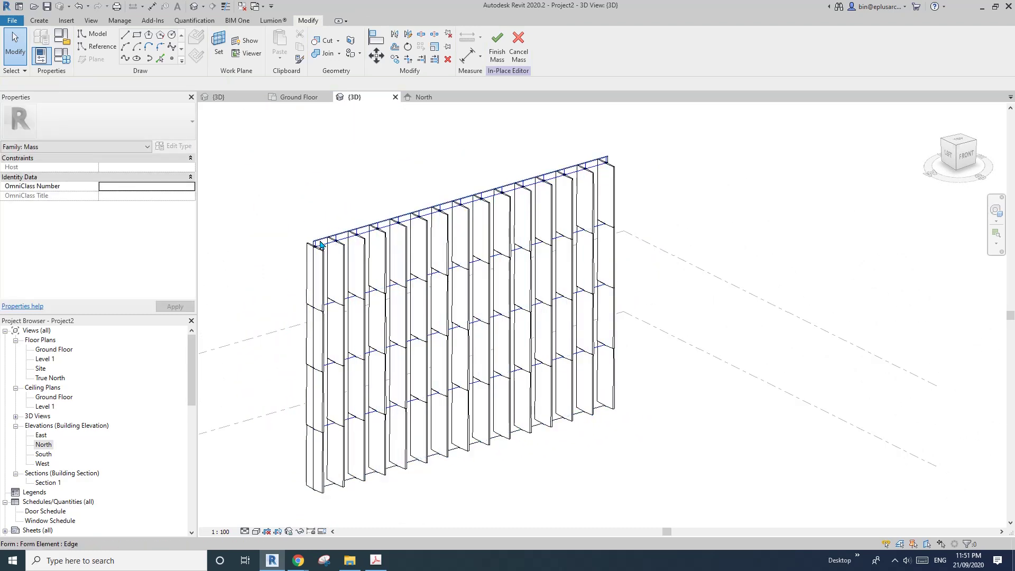
Raise the top edge of the mass surface so the form is about 23700 mm high.
click(305, 286)
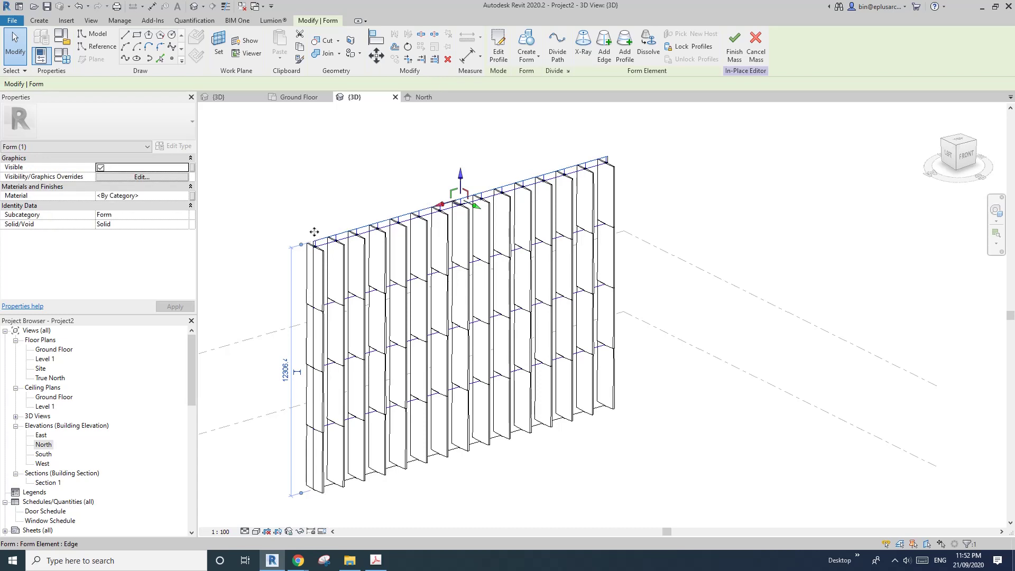
scroll(603, 160, up, 1)
drag(439, 185, 439, 142)
middle_drag(476, 157, 475, 163)
mouse_move(448, 162)
mouse_down()
mouse_move(480, 227)
mouse_move(448, 167)
mouse_up()
scroll(473, 203, down, 1)
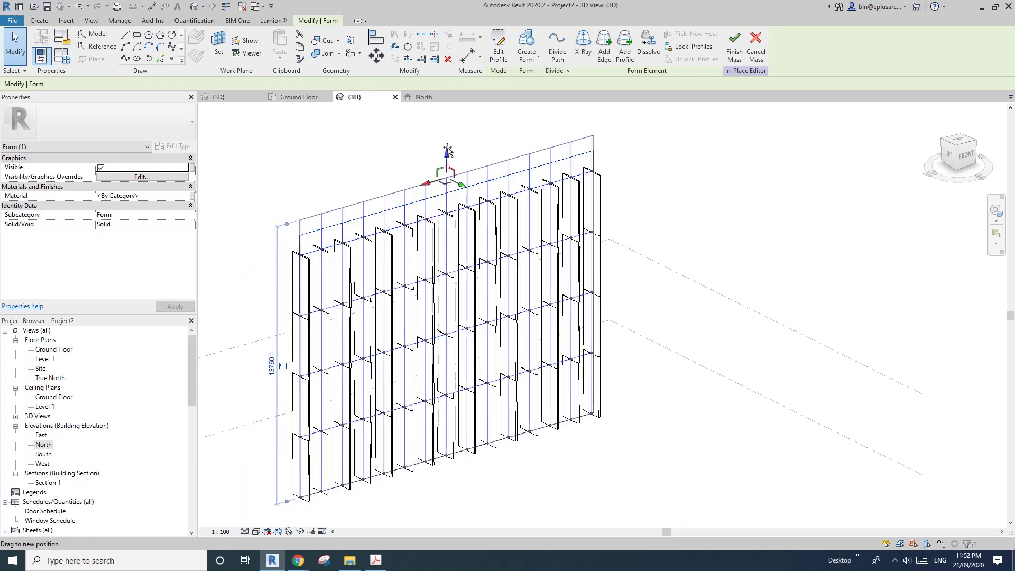
scroll(478, 182, down, 3)
middle_drag(478, 184, 464, 287)
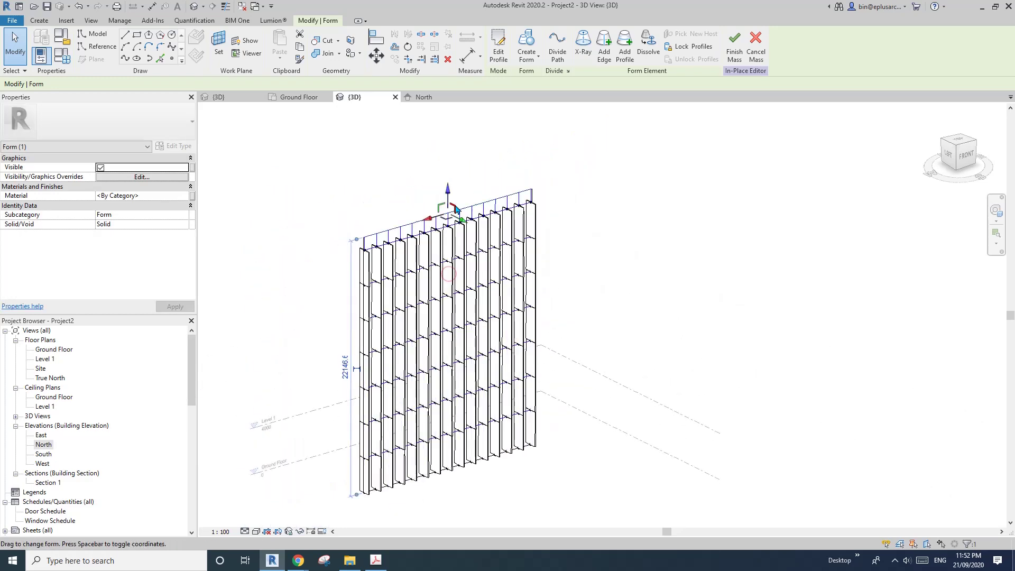
drag(450, 175, 449, 158)
click(453, 195)
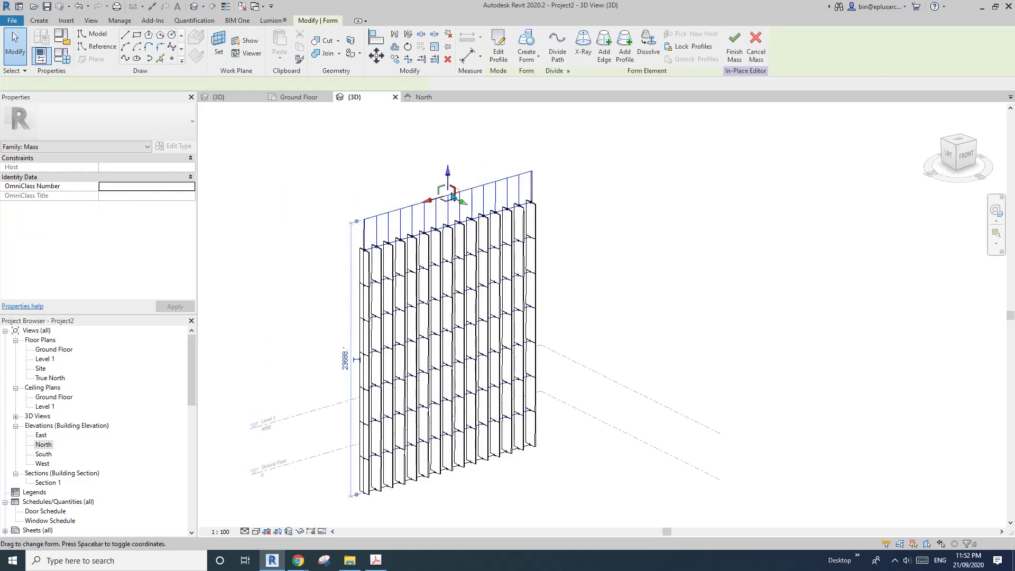
Remove the repeater from the blade array and select single blades as separate components.
click(478, 241)
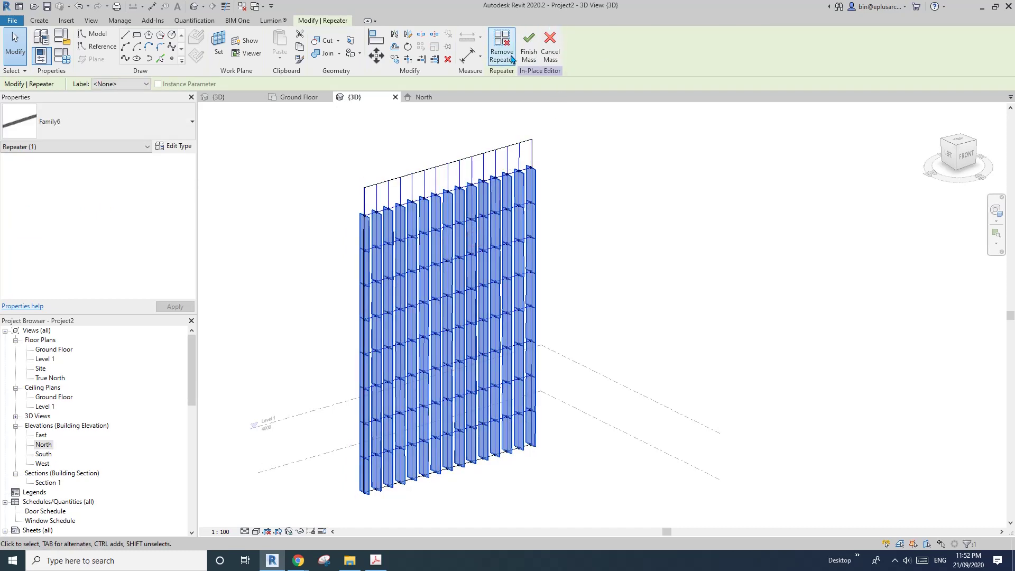
scroll(456, 323, up, 3)
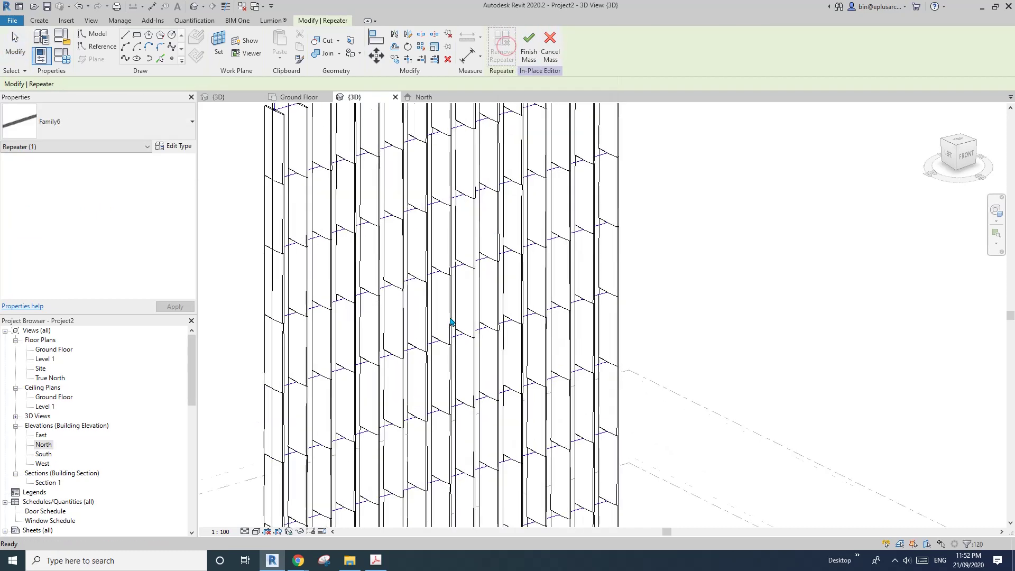
click(452, 313)
shift+middle_drag(452, 311, 500, 267)
scroll(299, 225, down, 1)
click(372, 259)
key(Escape)
Inspect the separated blades individually across the taller facade.
scroll(441, 271, up, 1)
middle_drag(437, 270, 475, 274)
scroll(457, 264, down, 1)
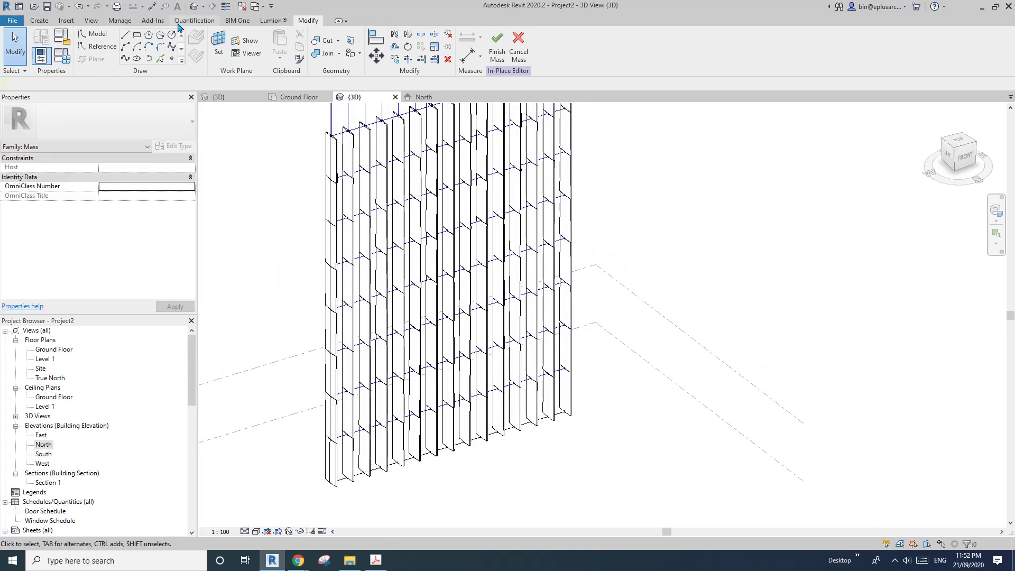
middle_drag(486, 207, 486, 243)
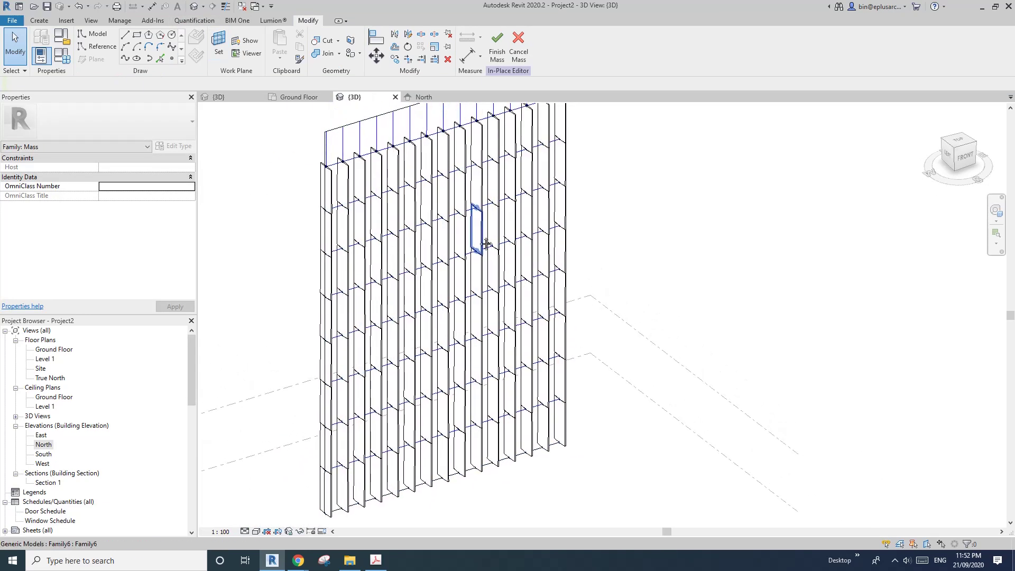
click(591, 222)
click(481, 235)
click(622, 235)
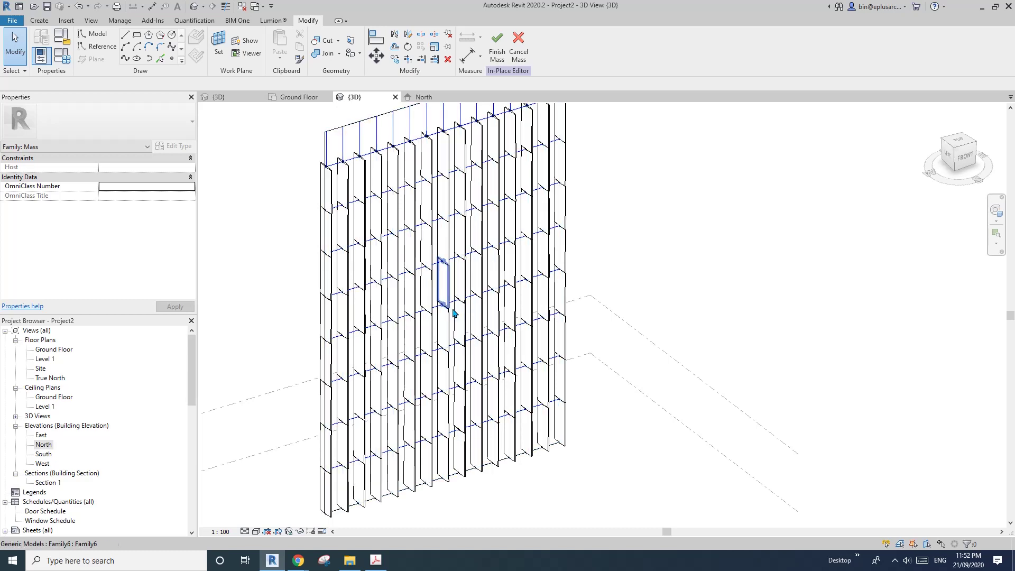
middle_drag(764, 219, 736, 231)
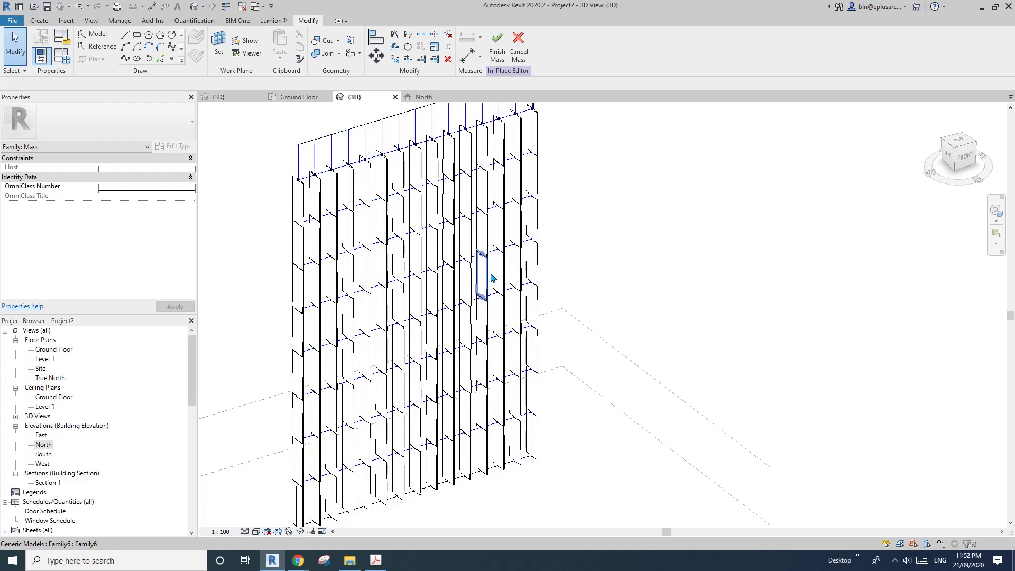
Set the angle parameter a to 90° for two neighbouring blades in the middle of the facade.
shift+middle_drag(481, 288, 424, 301)
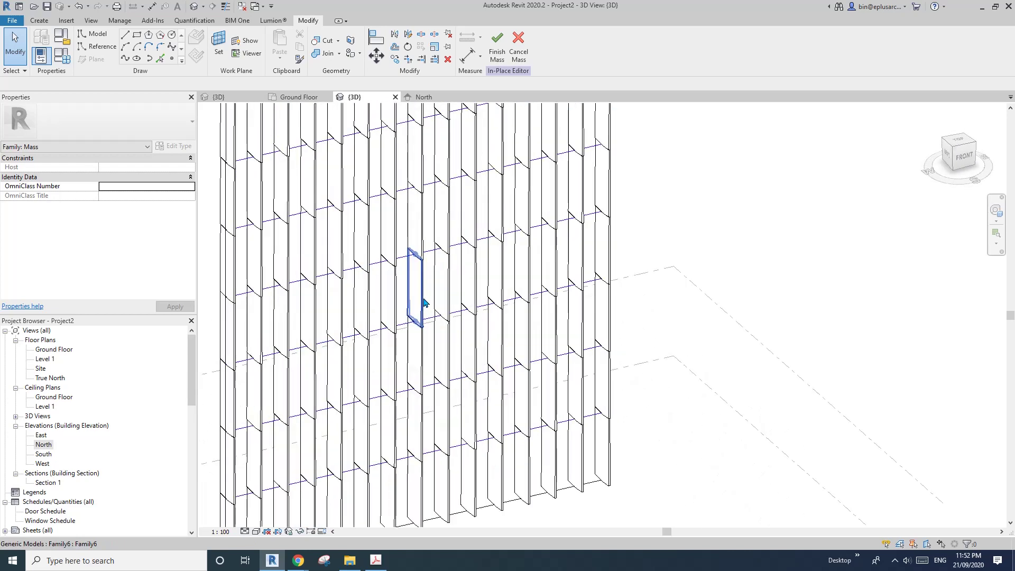
click(420, 296)
ctrl+click(452, 294)
click(153, 196)
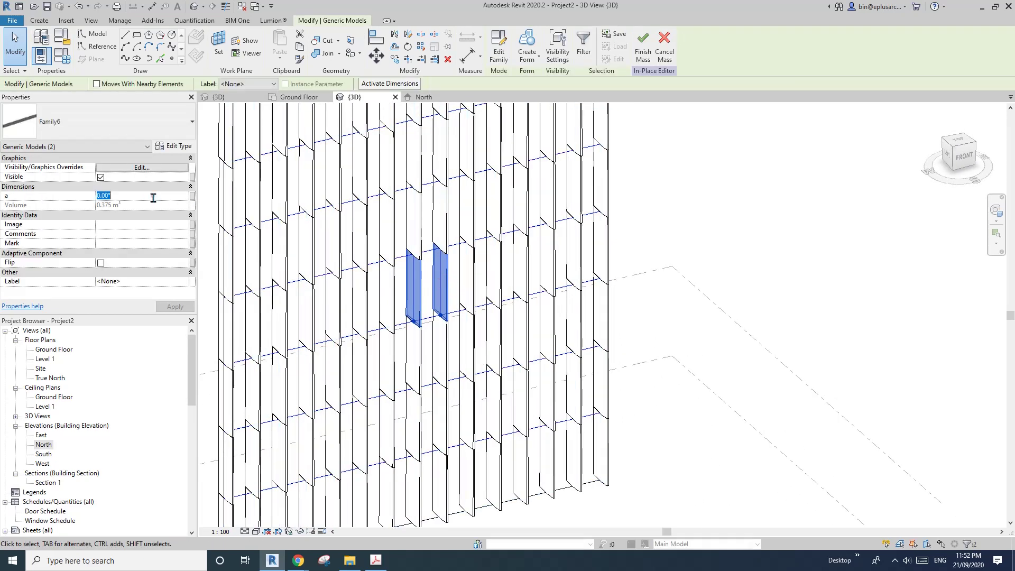
text(90)
click(643, 199)
Set the angle parameter a to 90° for six adjacent blades in the row below the two closed blades.
scroll(634, 198, down, 1)
shift+middle_drag(624, 212, 550, 261)
scroll(502, 337, up, 1)
click(475, 344)
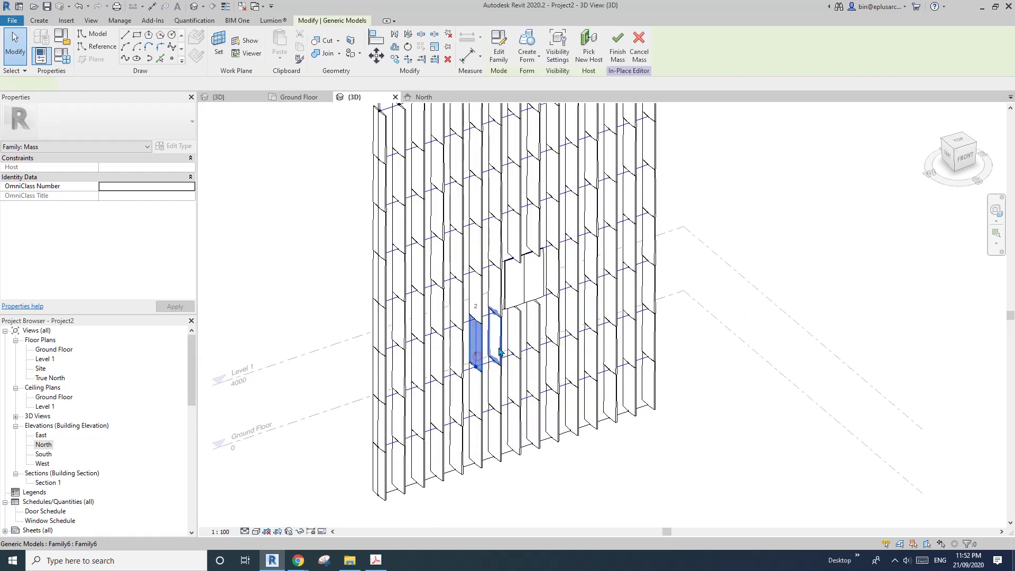
ctrl+click(495, 336)
ctrl+click(515, 332)
ctrl+click(541, 333)
ctrl+click(559, 325)
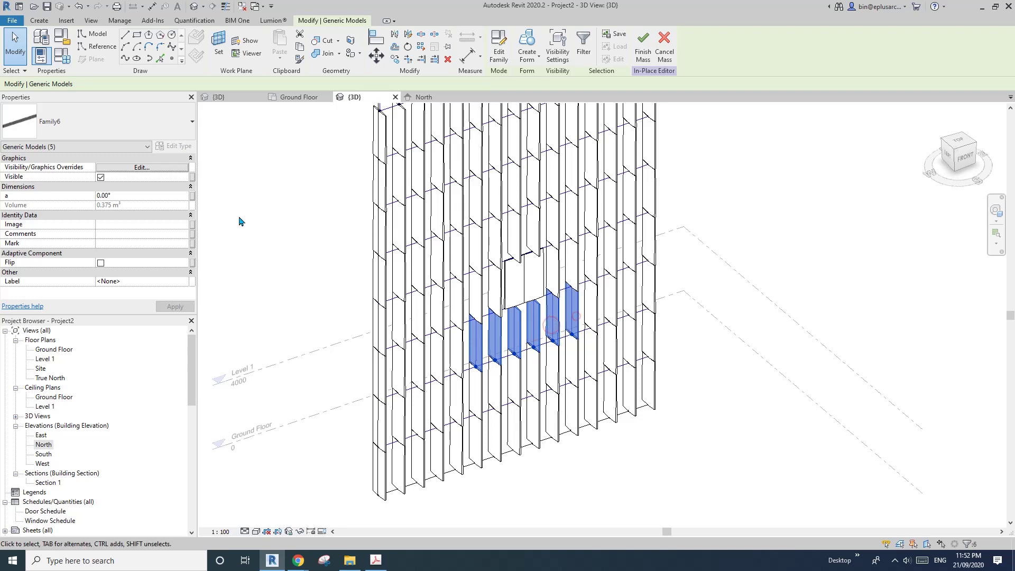
click(151, 196)
text(90)
click(722, 234)
mouse_move(723, 235)
middle_down()
mouse_move(719, 242)
mouse_move(744, 239)
mouse_move(733, 233)
middle_up()
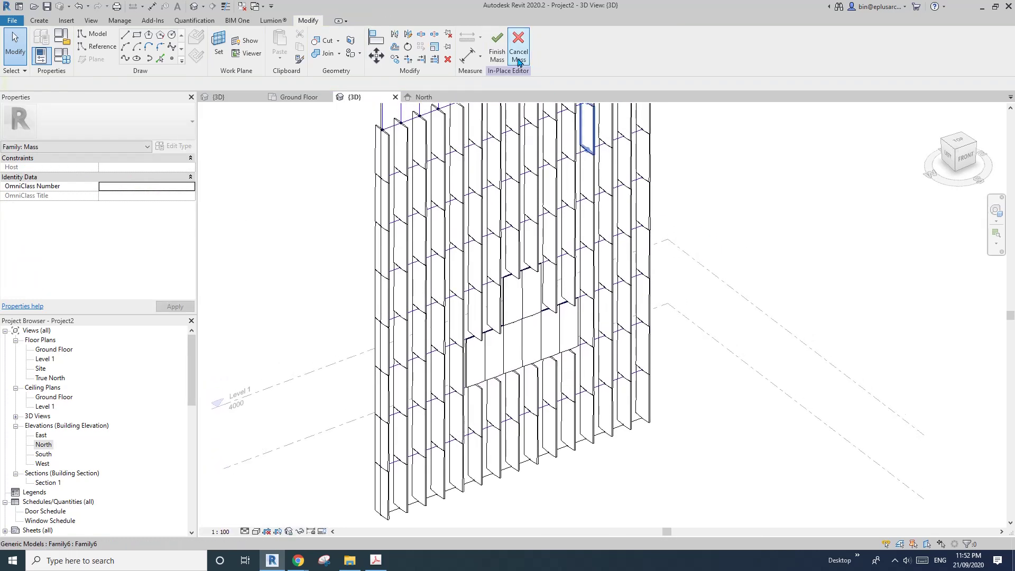